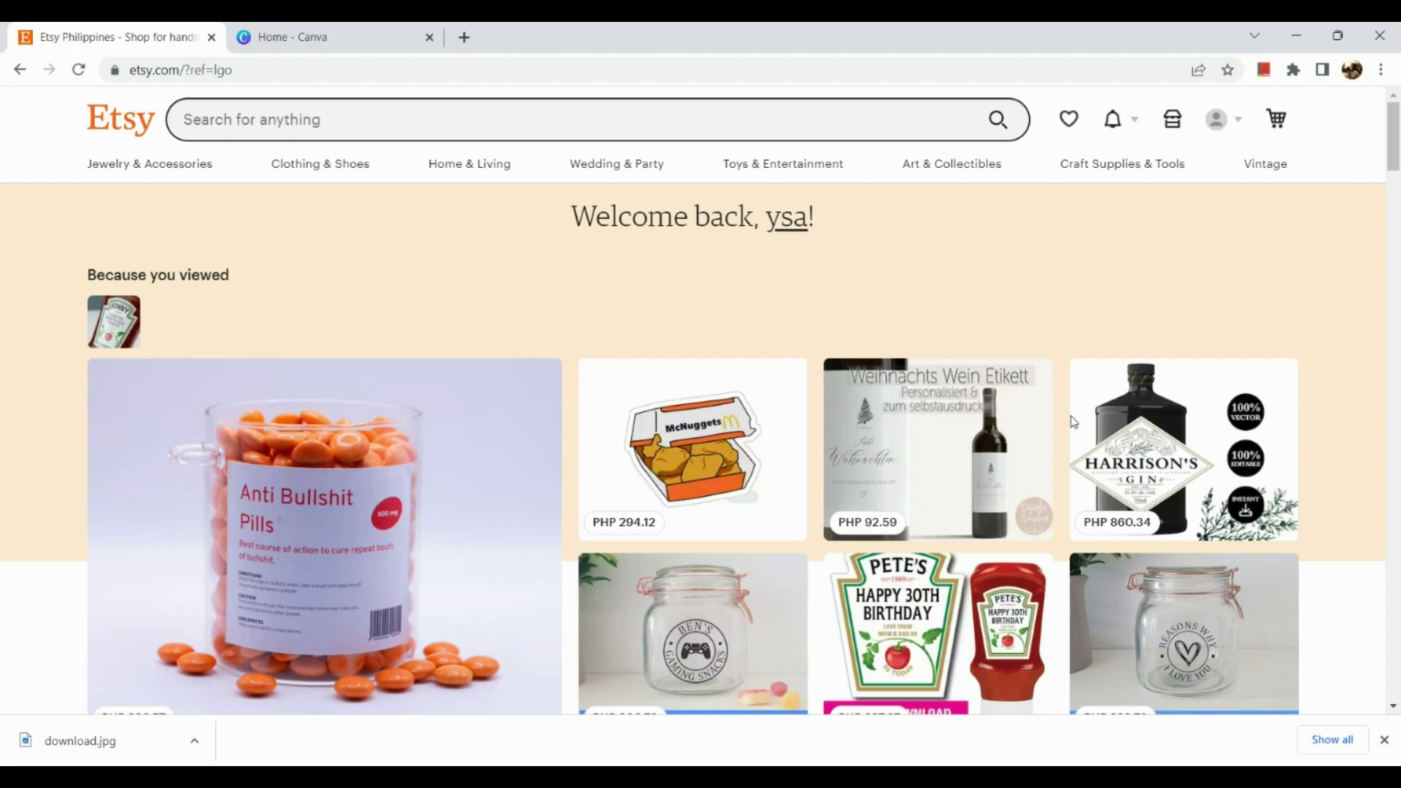
# Scroll the Etsy page, then search Etsy for 'mock ups'
pyautogui.scroll(-6, 1073, 421)
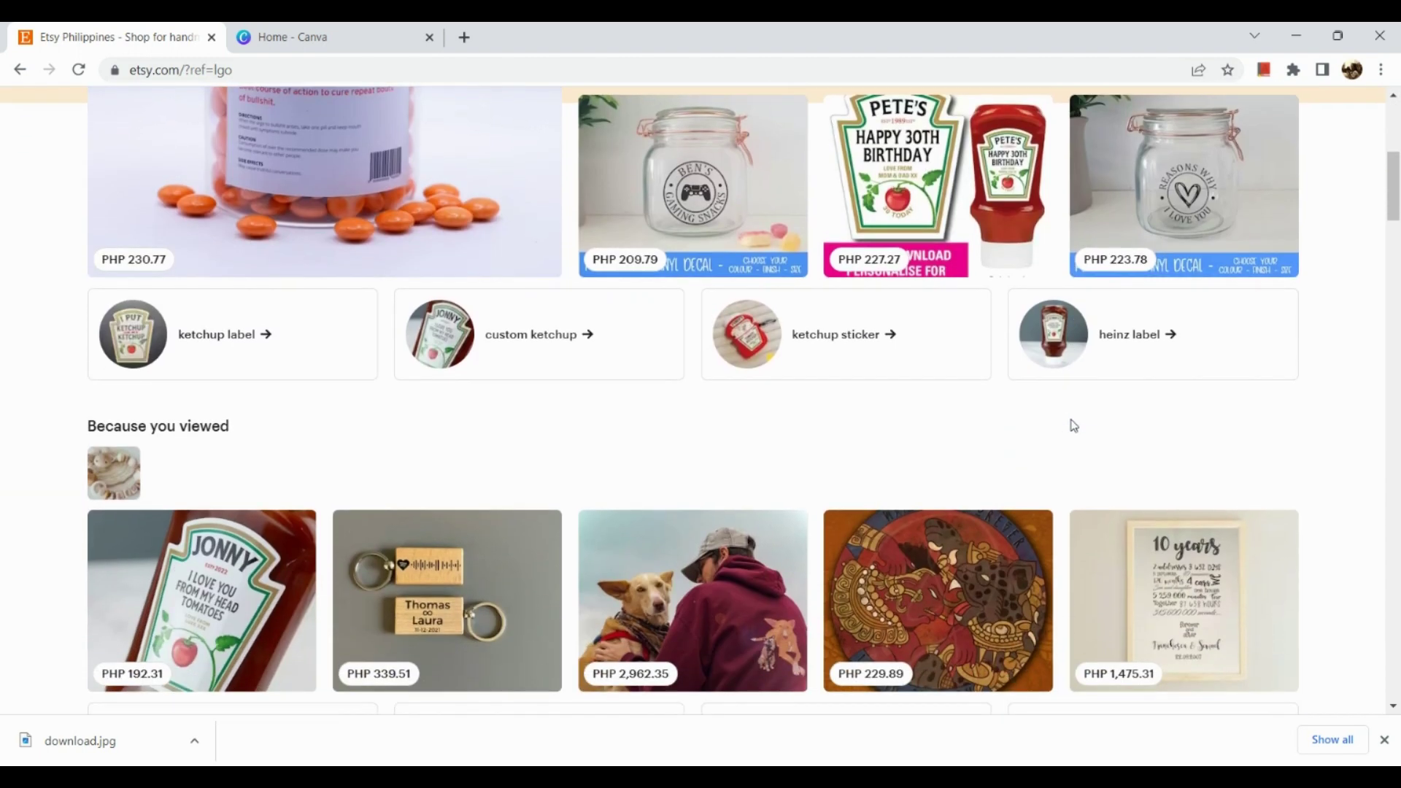
pyautogui.scroll(-4, 1073, 425)
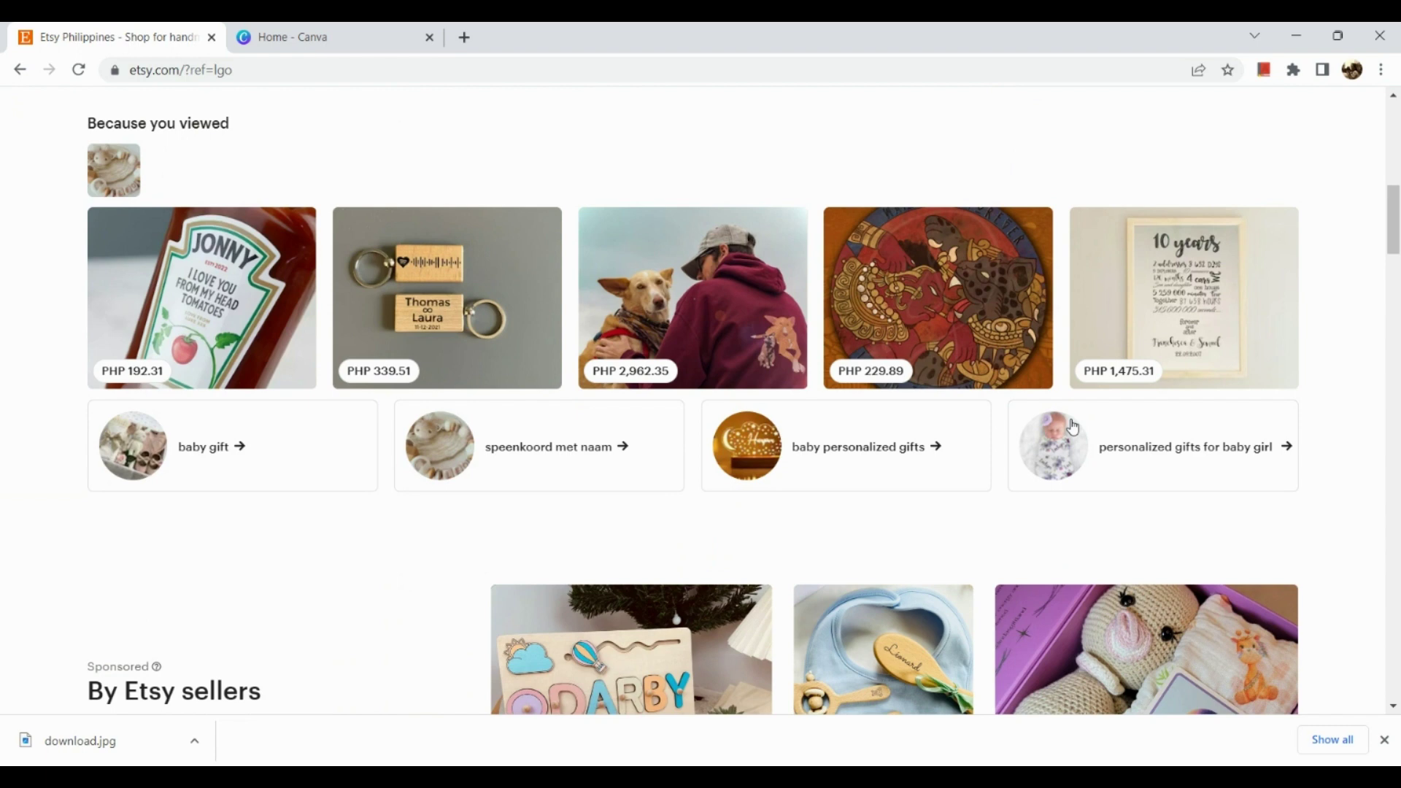
pyautogui.scroll(-1, 1073, 427)
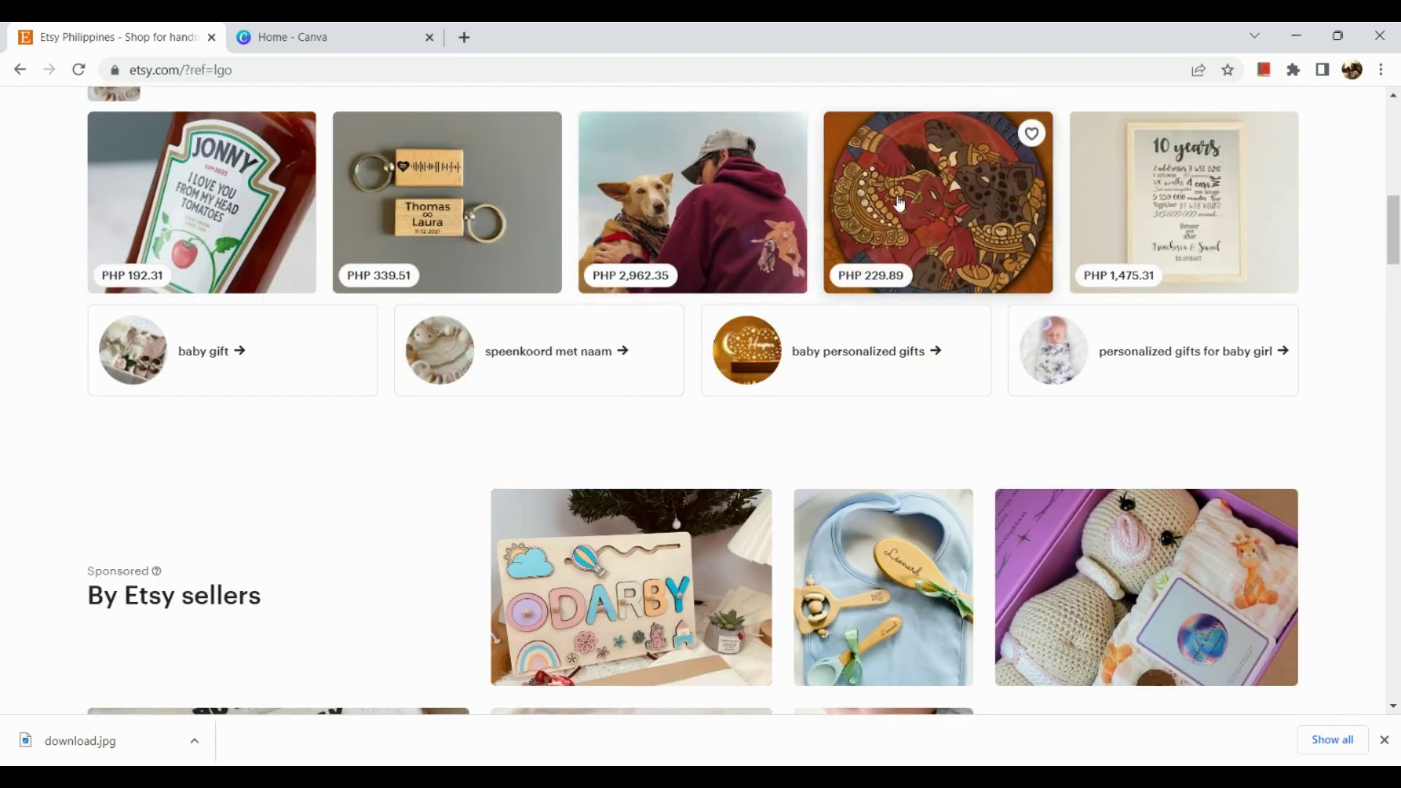
pyautogui.scroll(-1, 833, 303)
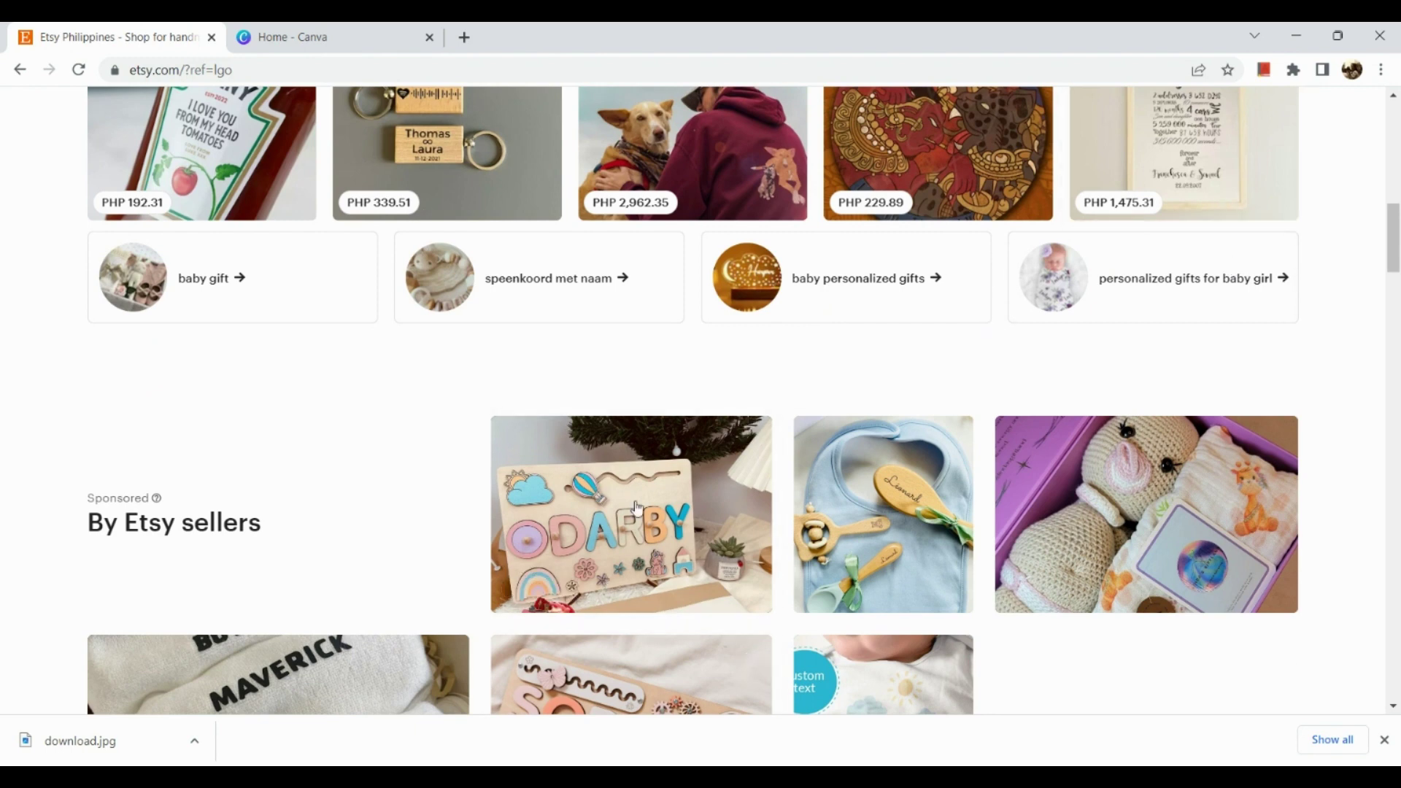
pyautogui.scroll(-1, 637, 508)
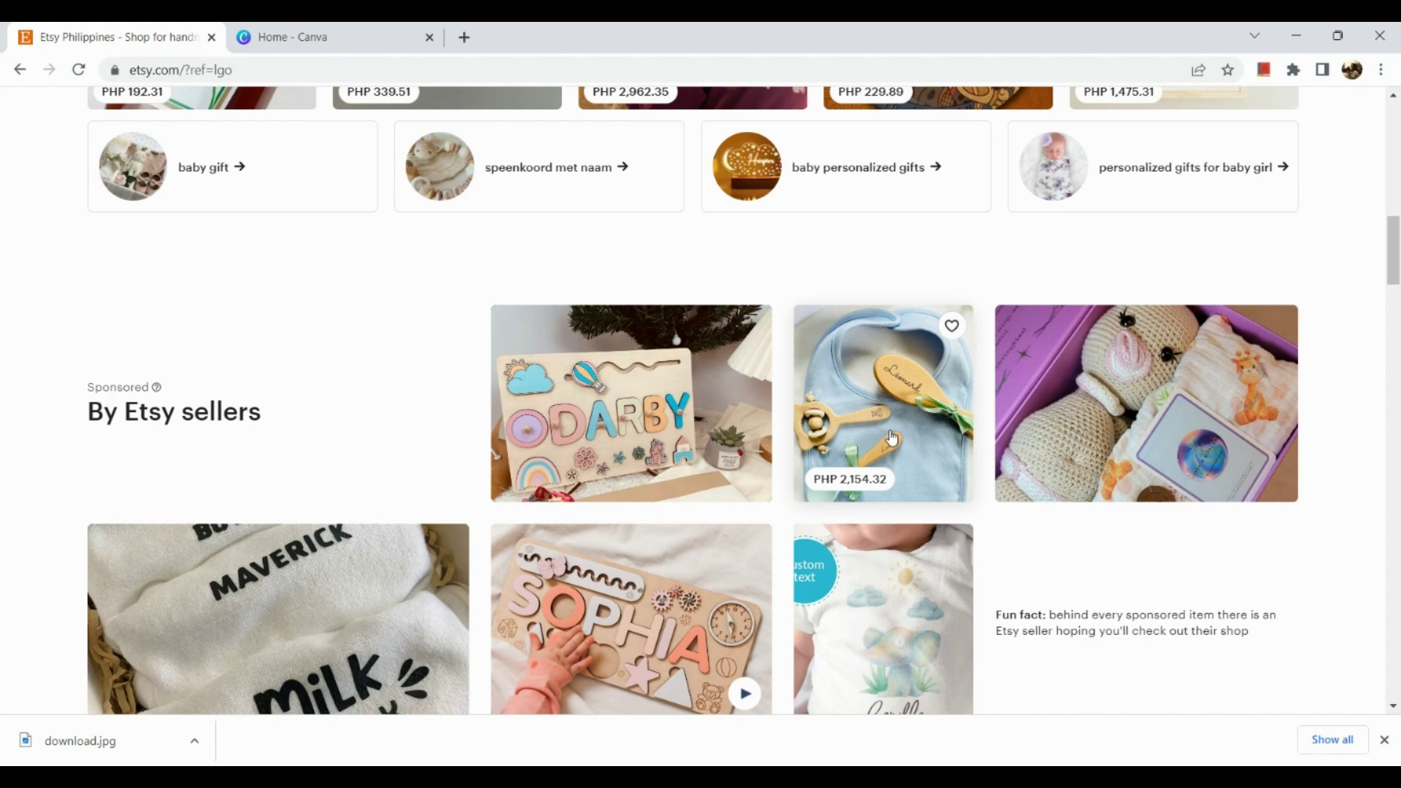
pyautogui.scroll(-1, 892, 439)
pyautogui.scroll(-2, 803, 486)
pyautogui.scroll(-2, 803, 486)
pyautogui.scroll(15, 803, 486)
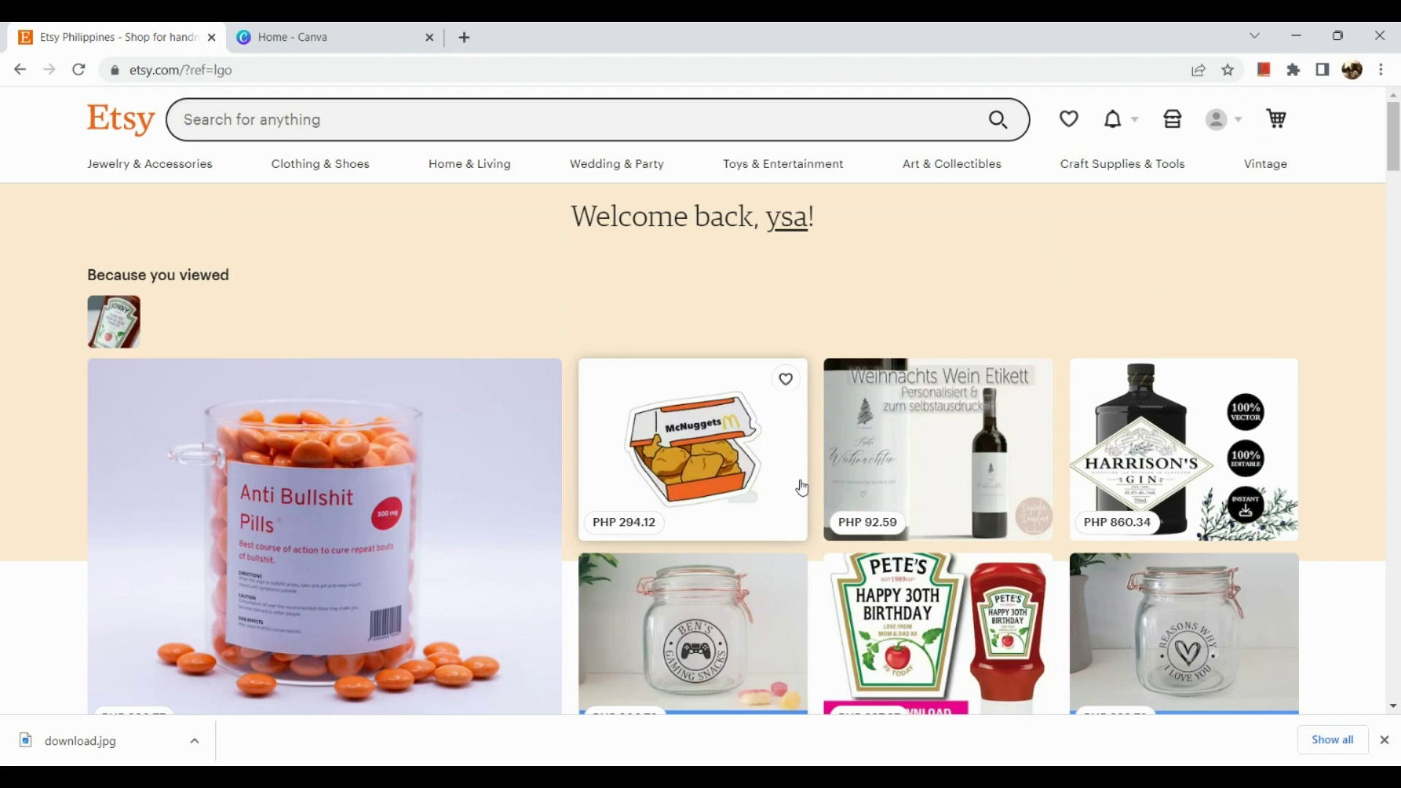
pyautogui.click(749, 113)
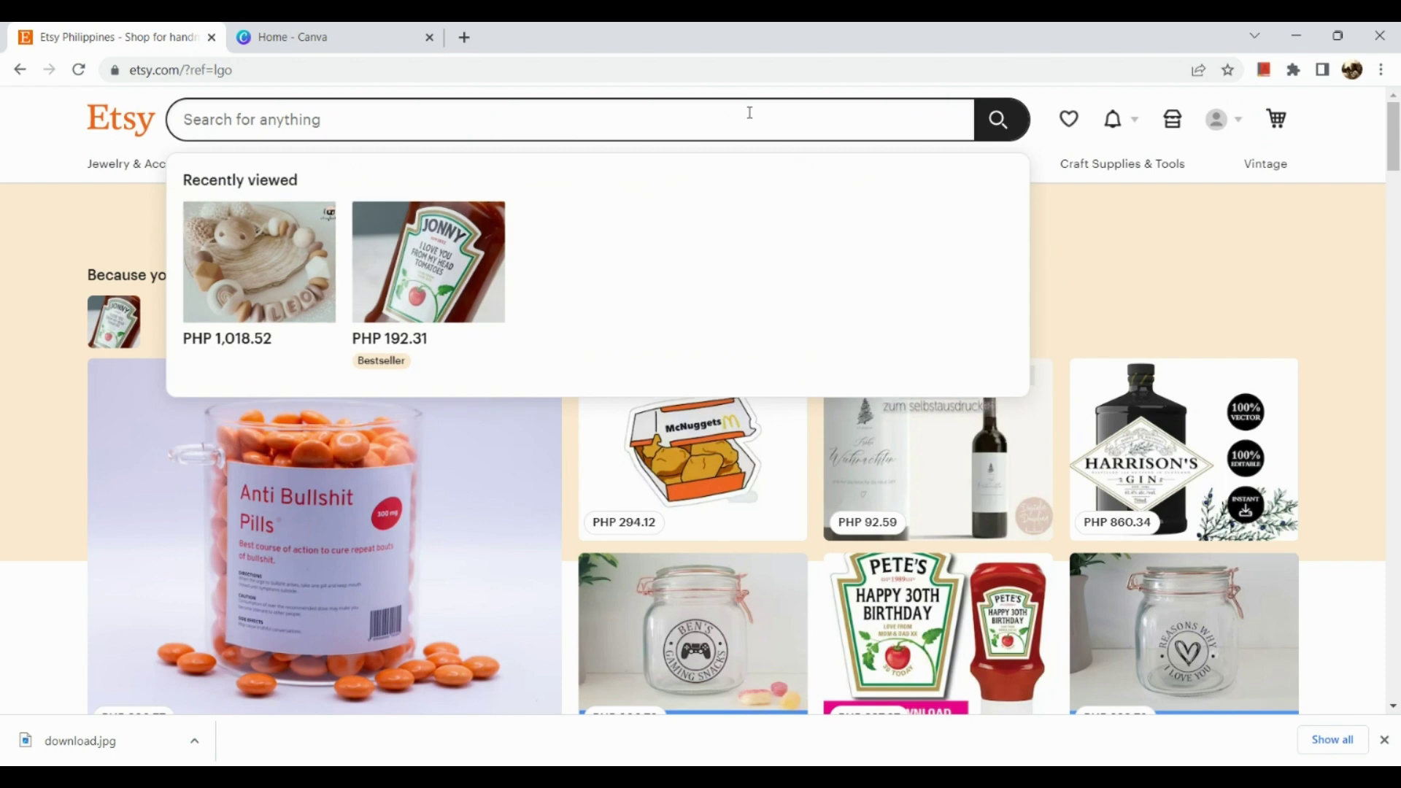
pyautogui.write('mock ')
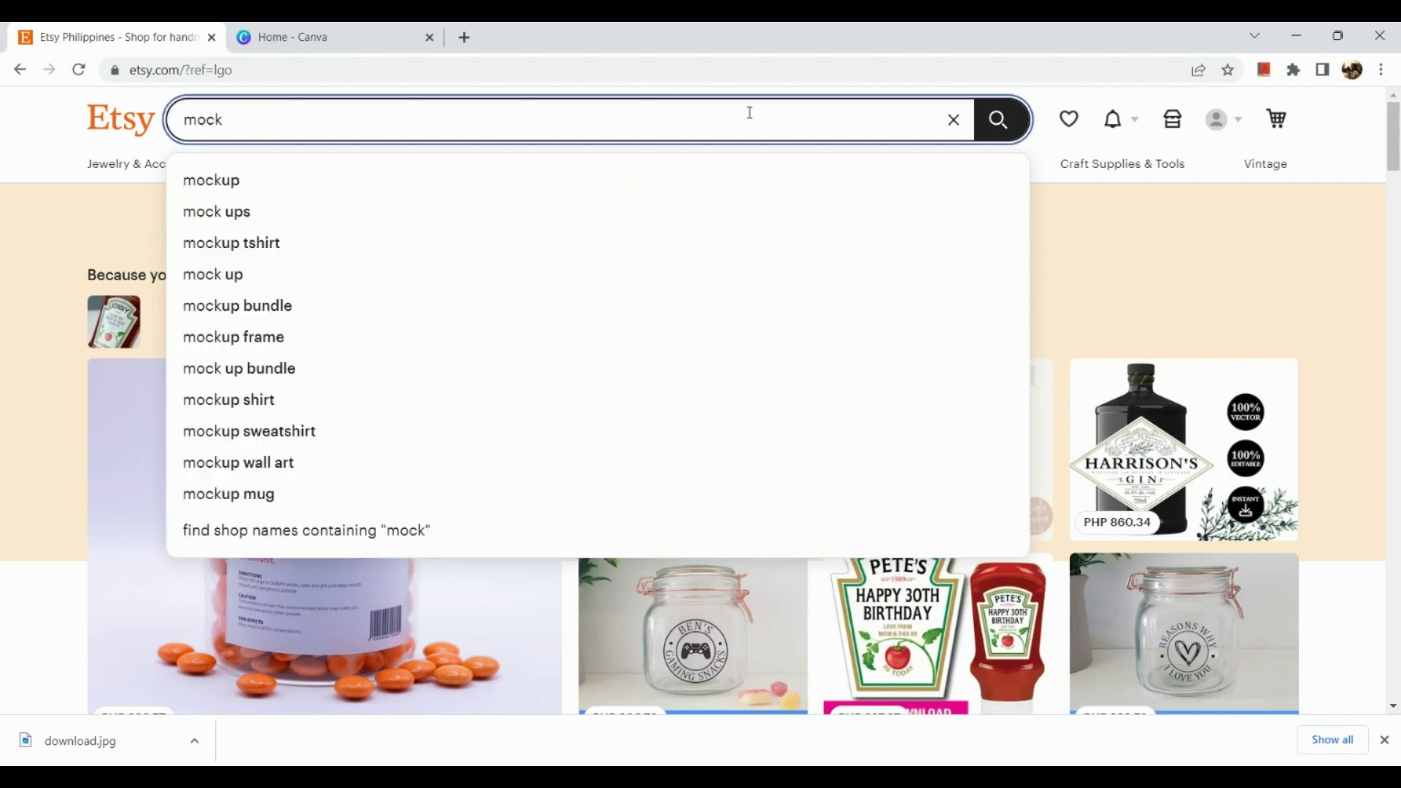
pyautogui.write('ups')
pyautogui.press('Return')
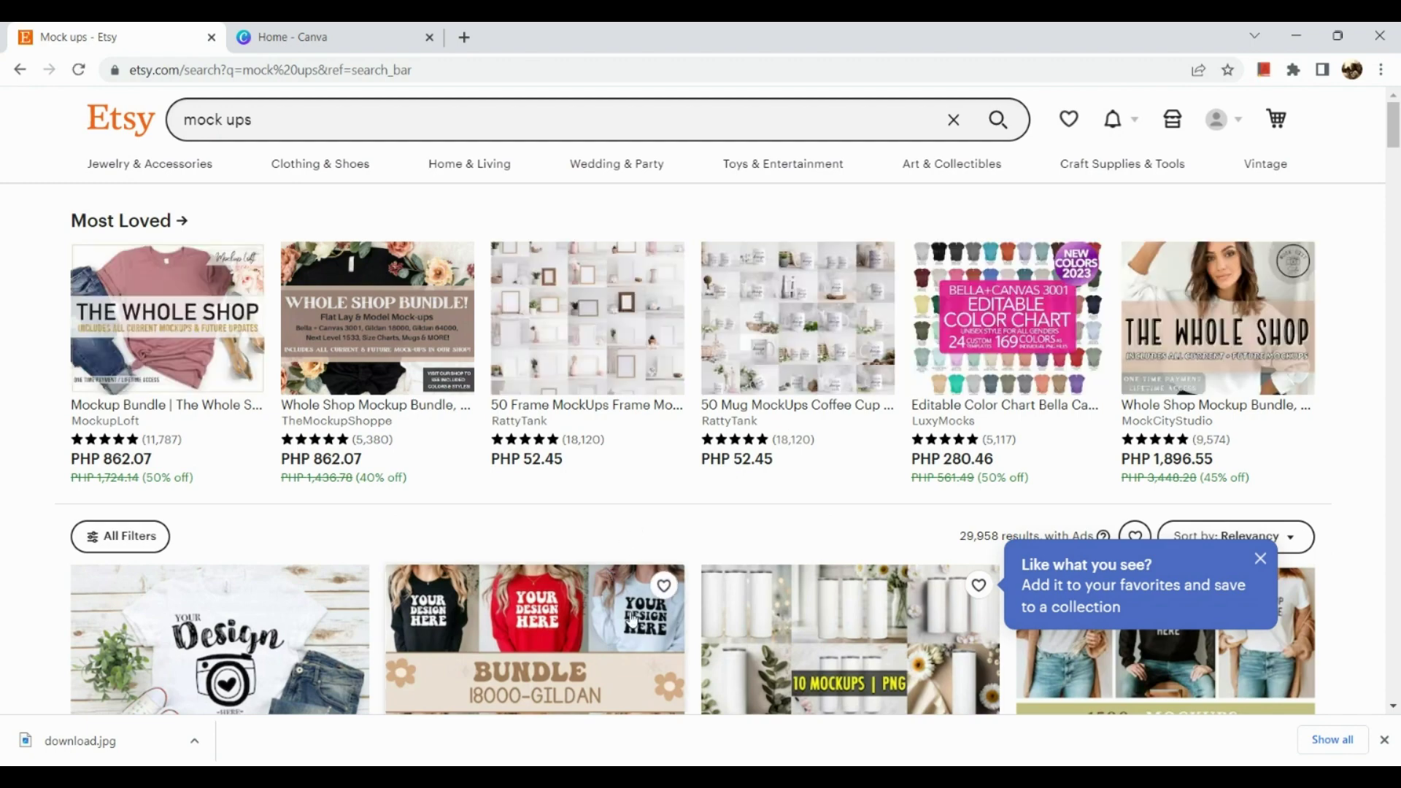
# Browse the t-shirt and mug mockup listings, then return to the top of the results
pyautogui.scroll(-3, 632, 620)
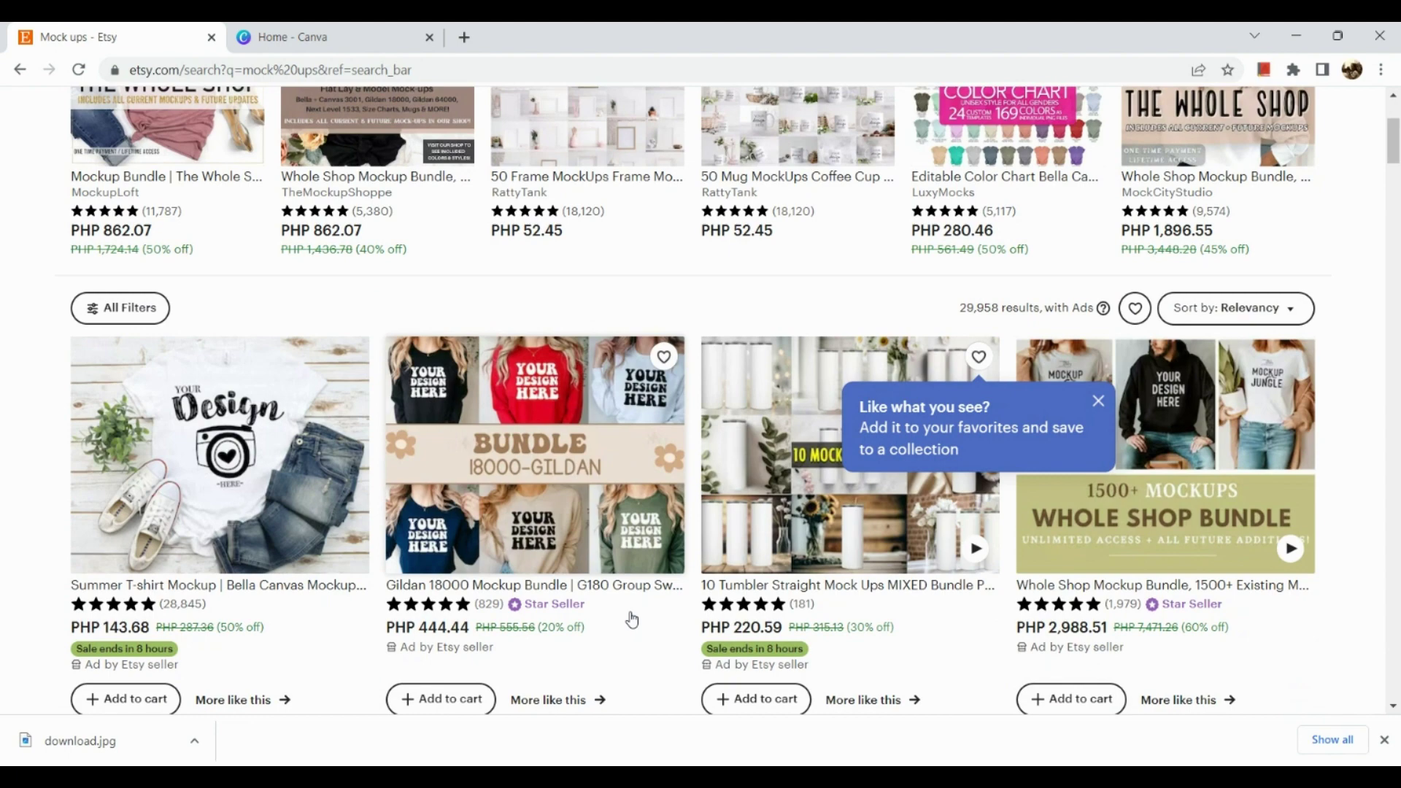
pyautogui.scroll(-1, 632, 620)
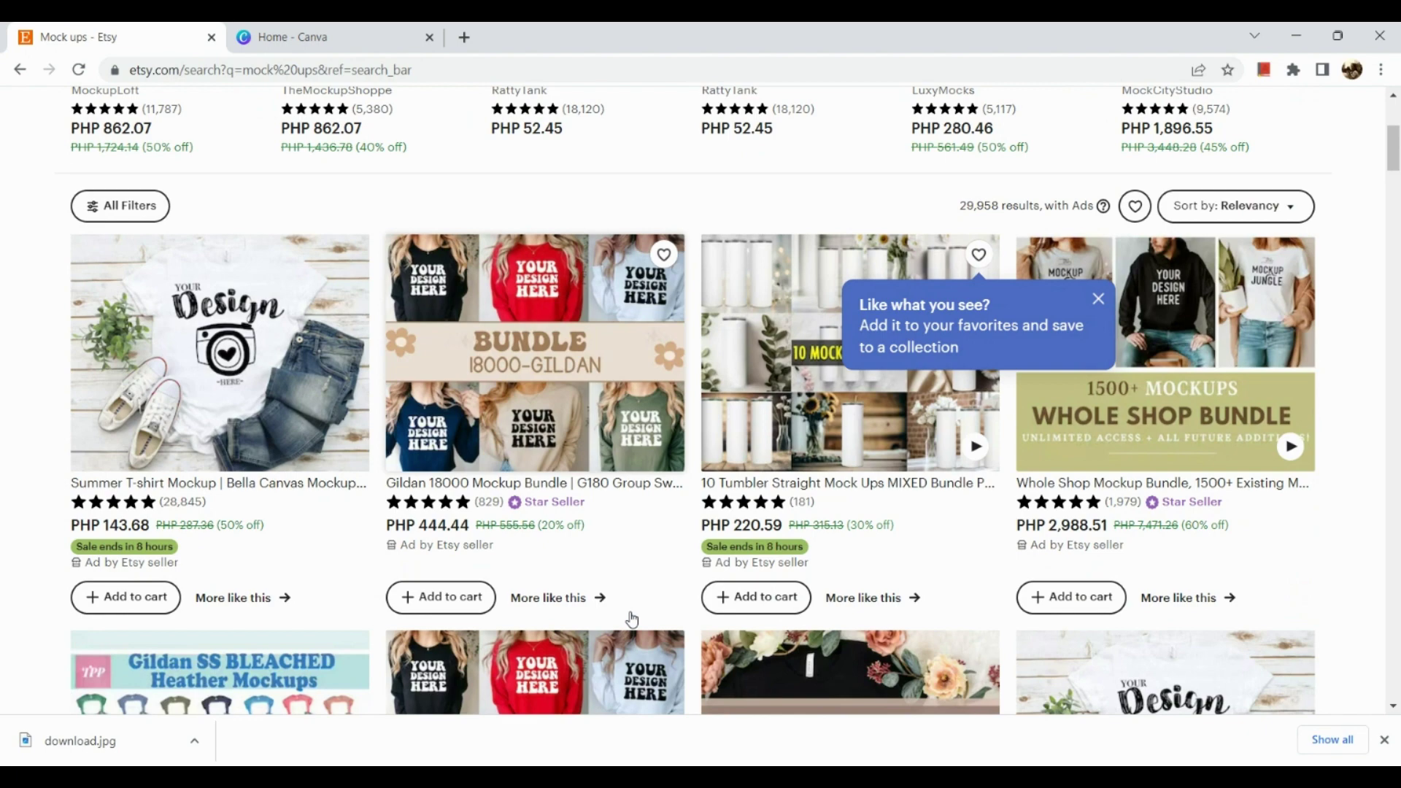
pyautogui.scroll(-5, 632, 620)
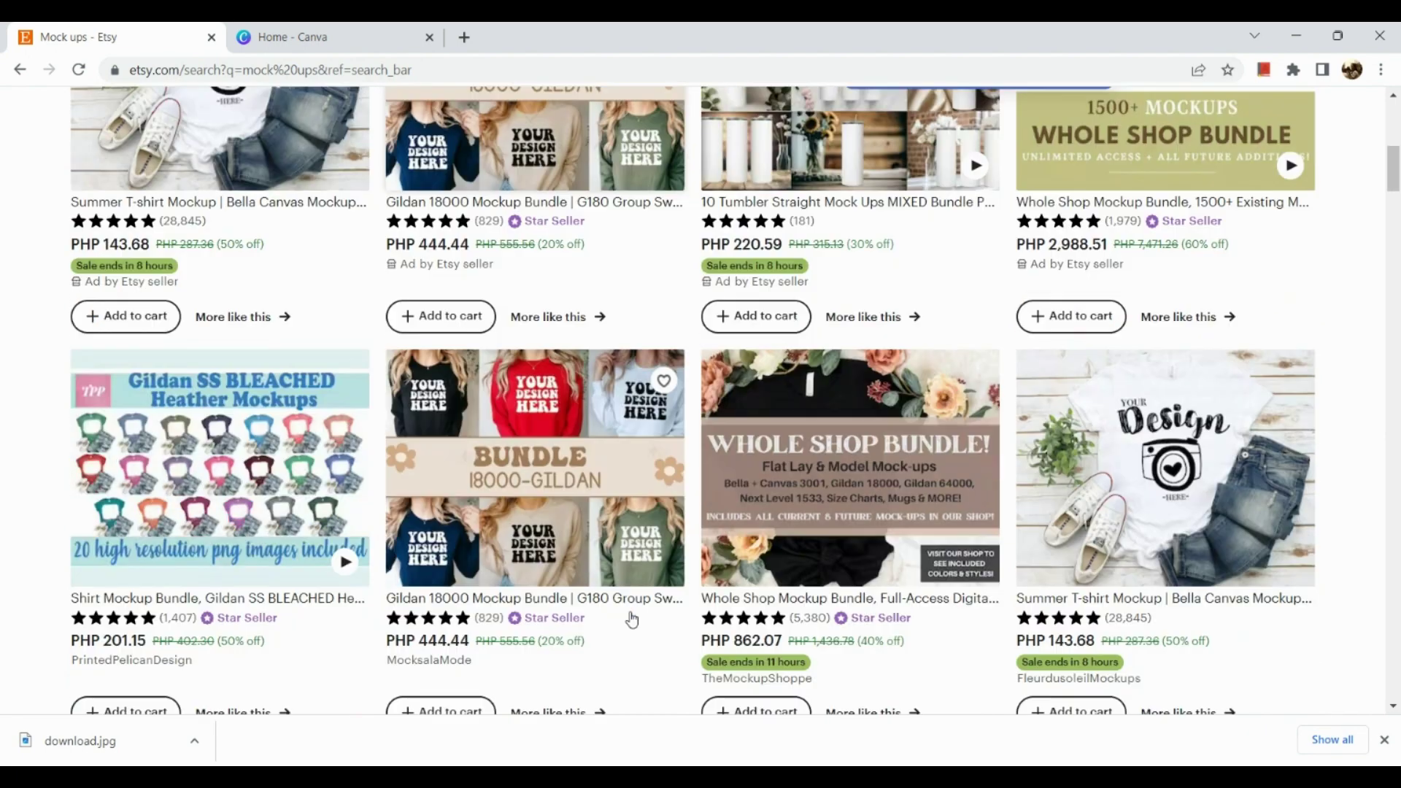
pyautogui.scroll(-6, 632, 620)
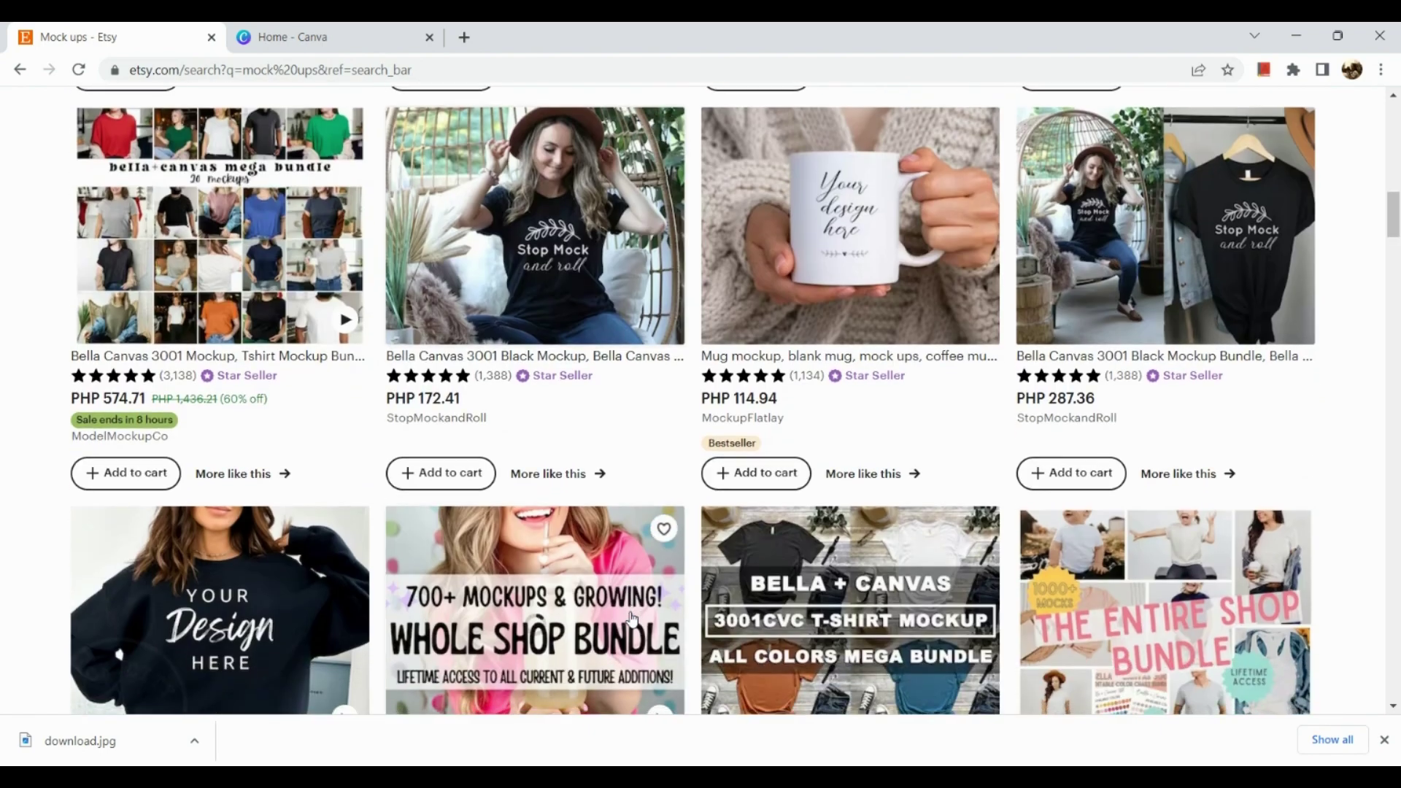
pyautogui.scroll(-10, 632, 620)
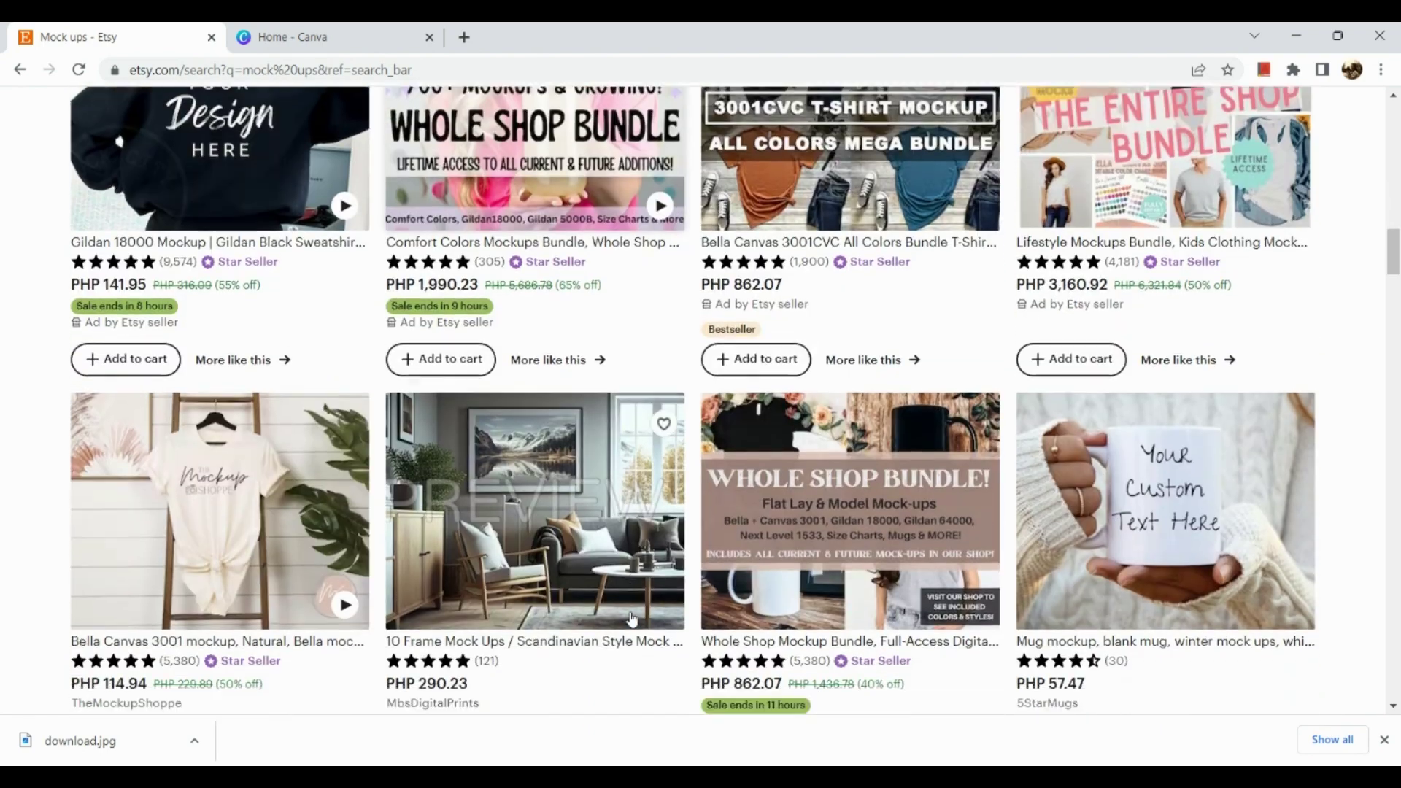
pyautogui.scroll(-11, 631, 620)
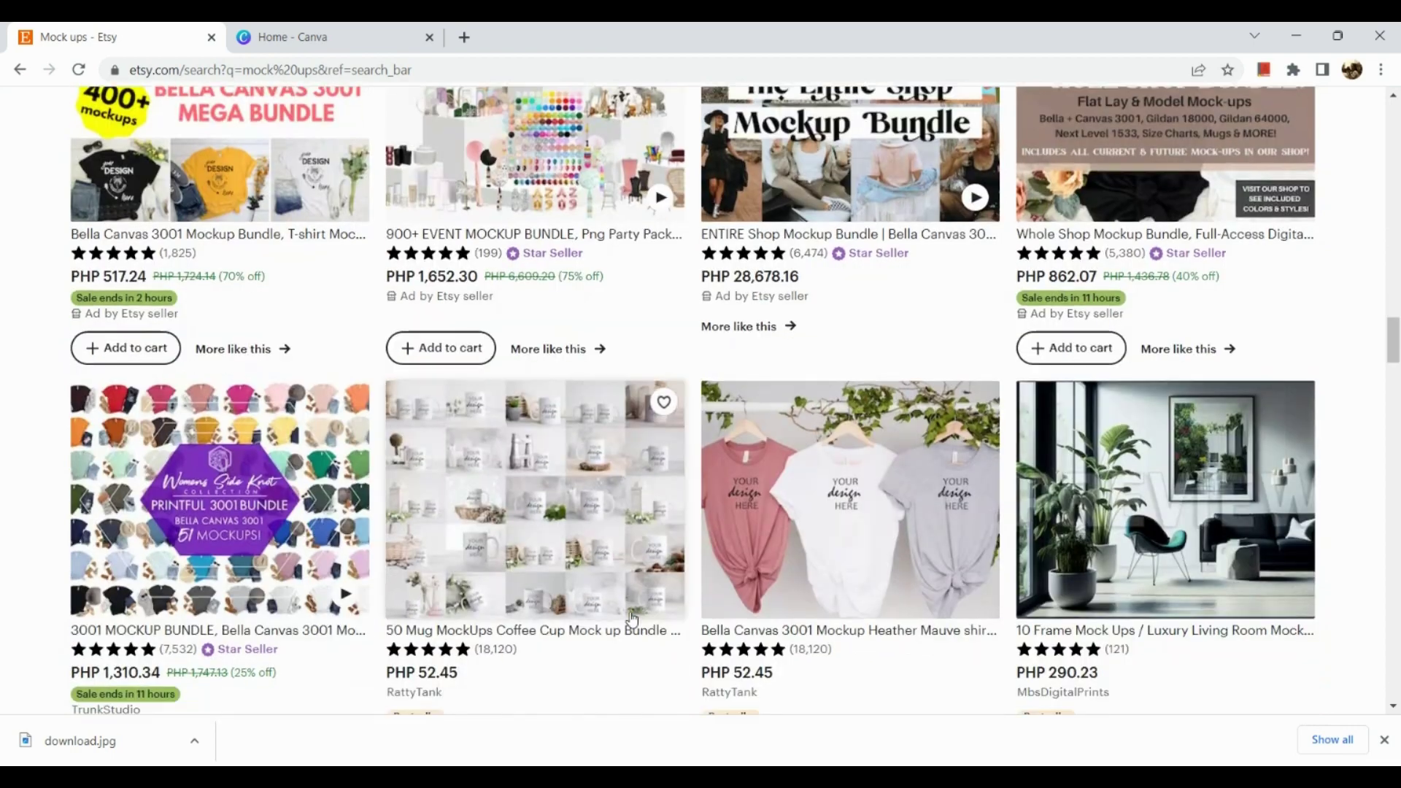
pyautogui.scroll(-9, 632, 620)
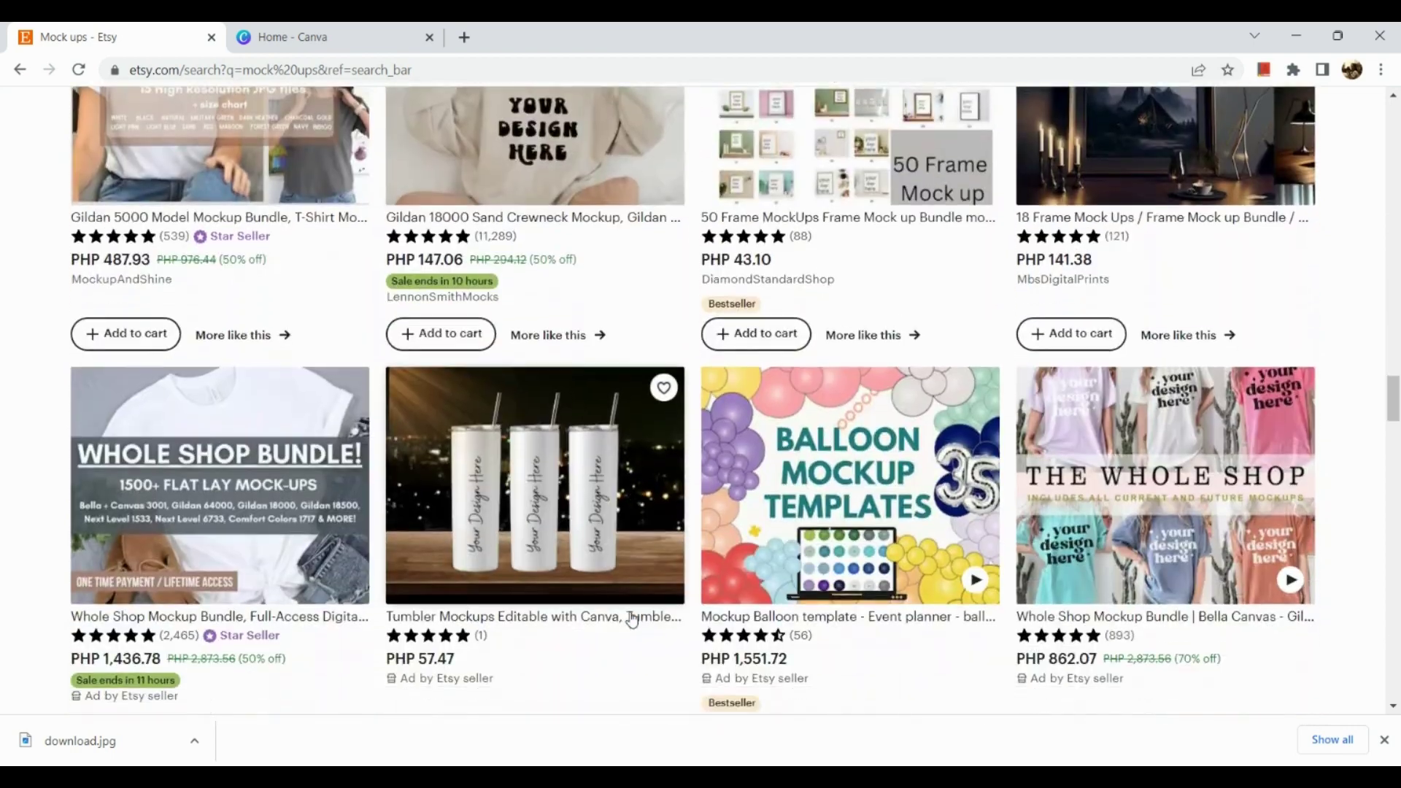
pyautogui.scroll(-4, 631, 620)
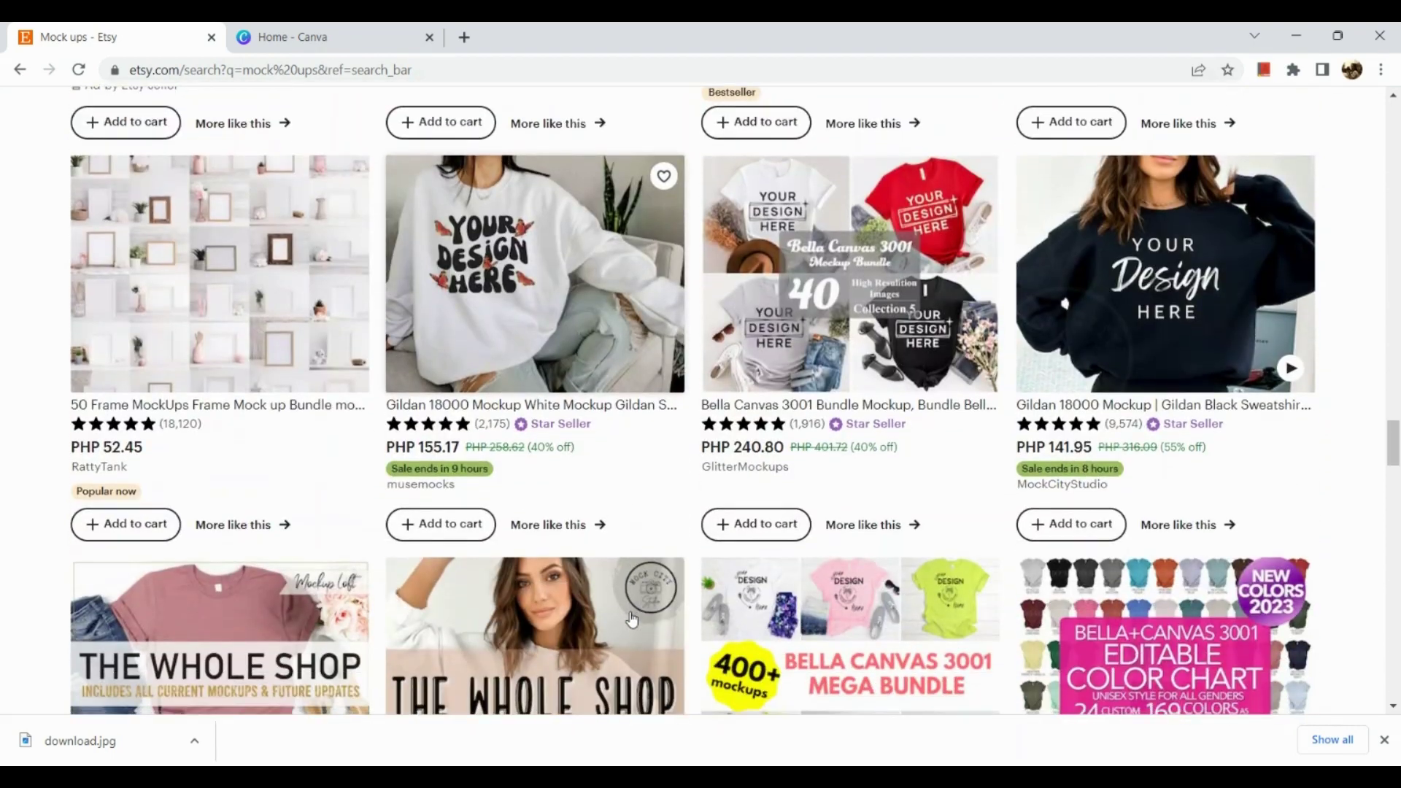
pyautogui.scroll(4, 632, 620)
pyautogui.scroll(20, 632, 620)
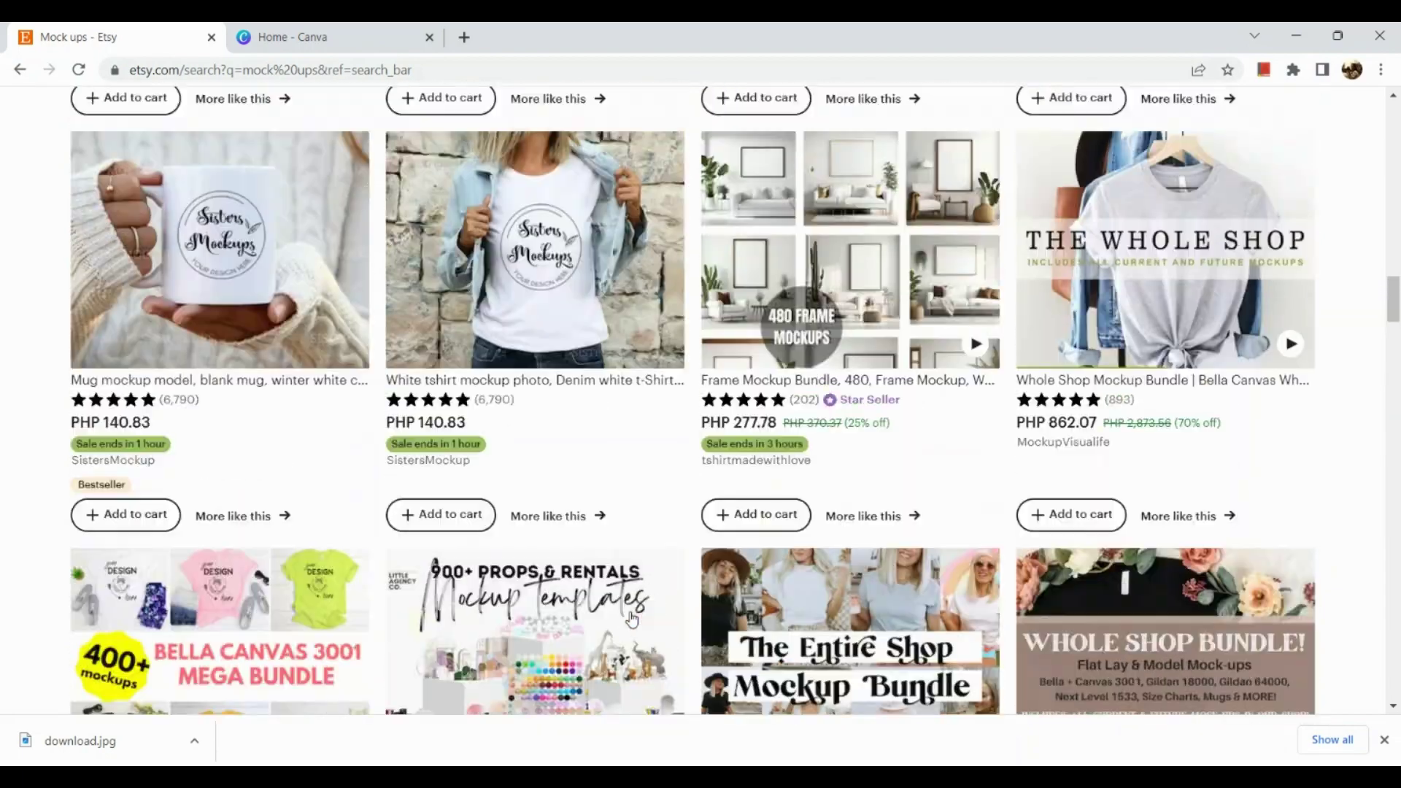
pyautogui.scroll(10, 631, 620)
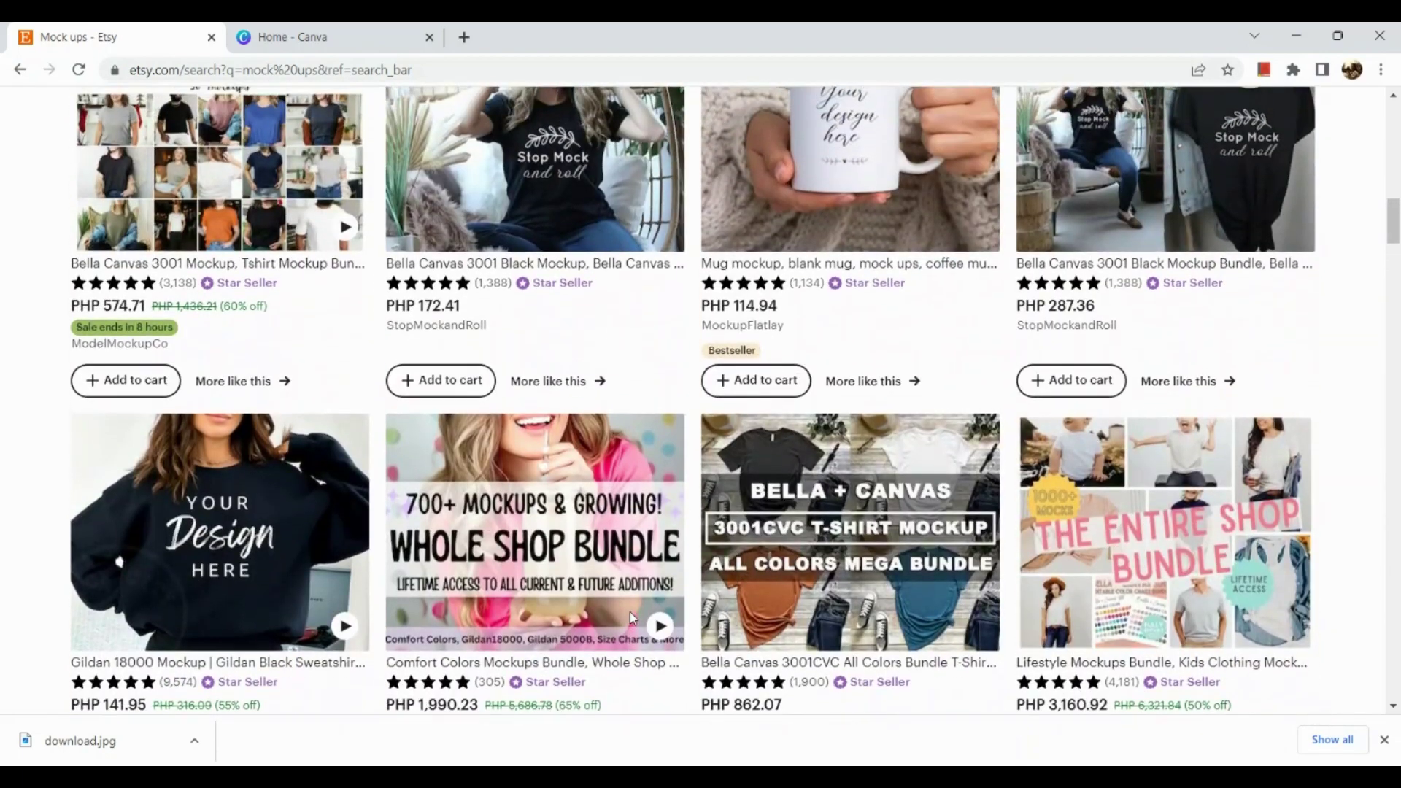
pyautogui.scroll(15, 609, 551)
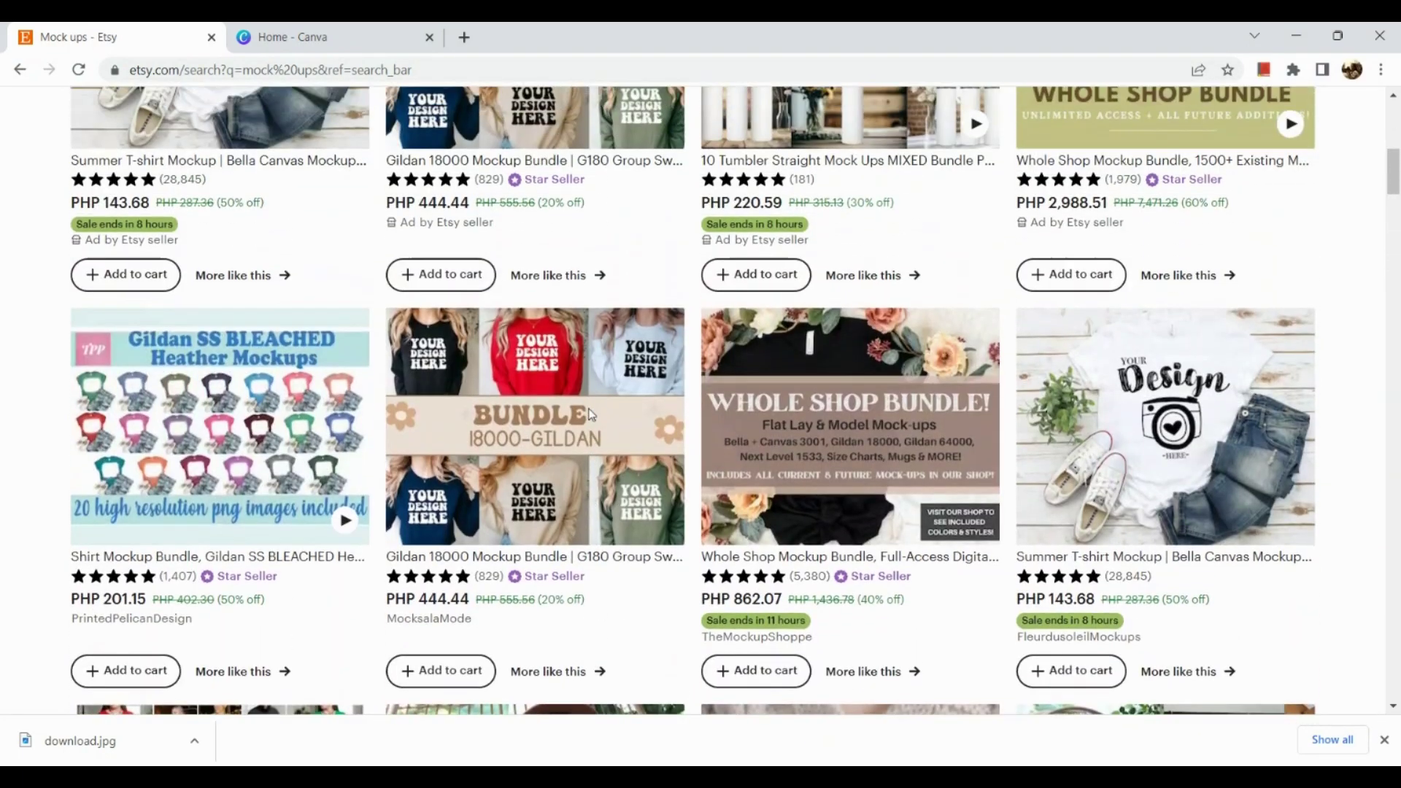
pyautogui.scroll(3, 590, 414)
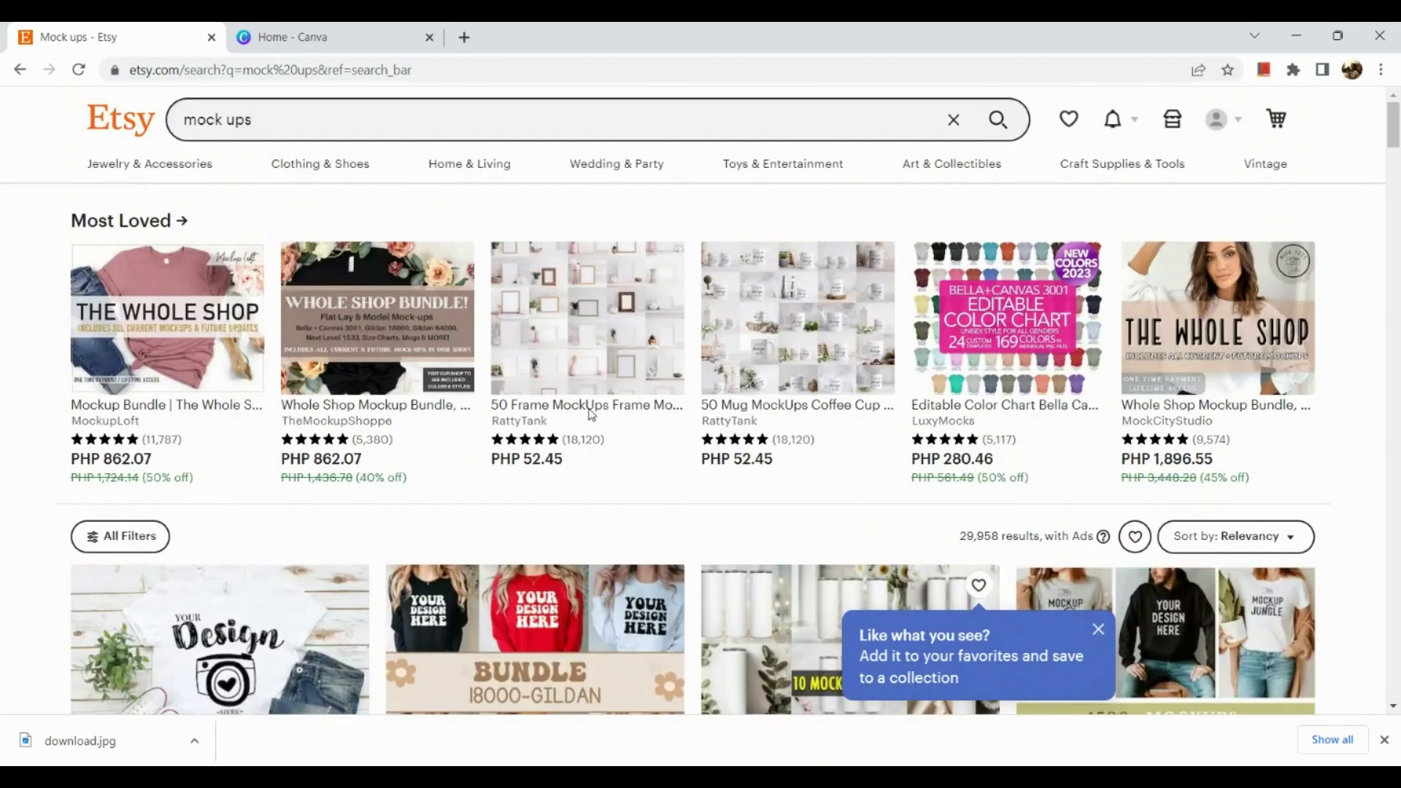
# Switch to the Canva tab and scroll to the top of the Home page
pyautogui.click(417, 35)
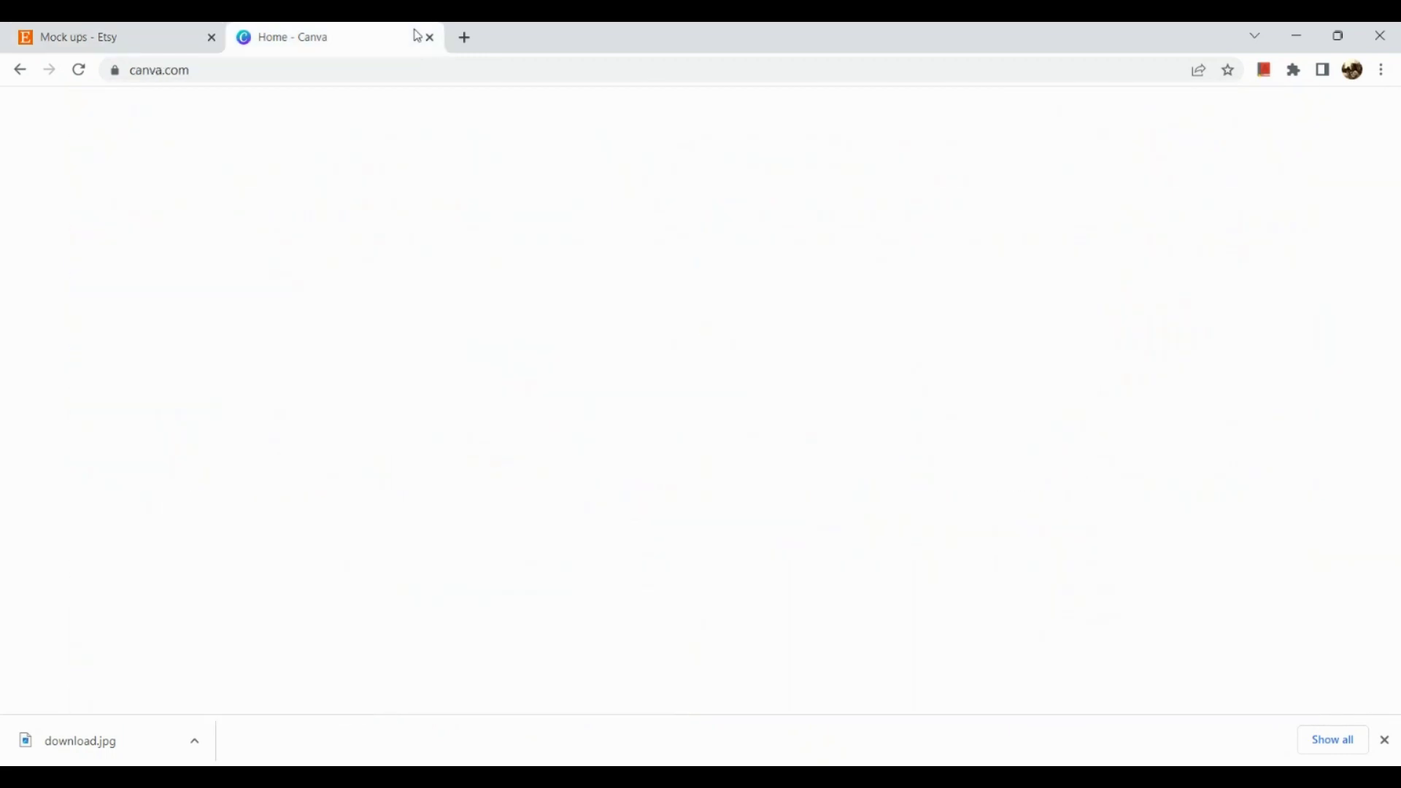
pyautogui.scroll(5, 380, 445)
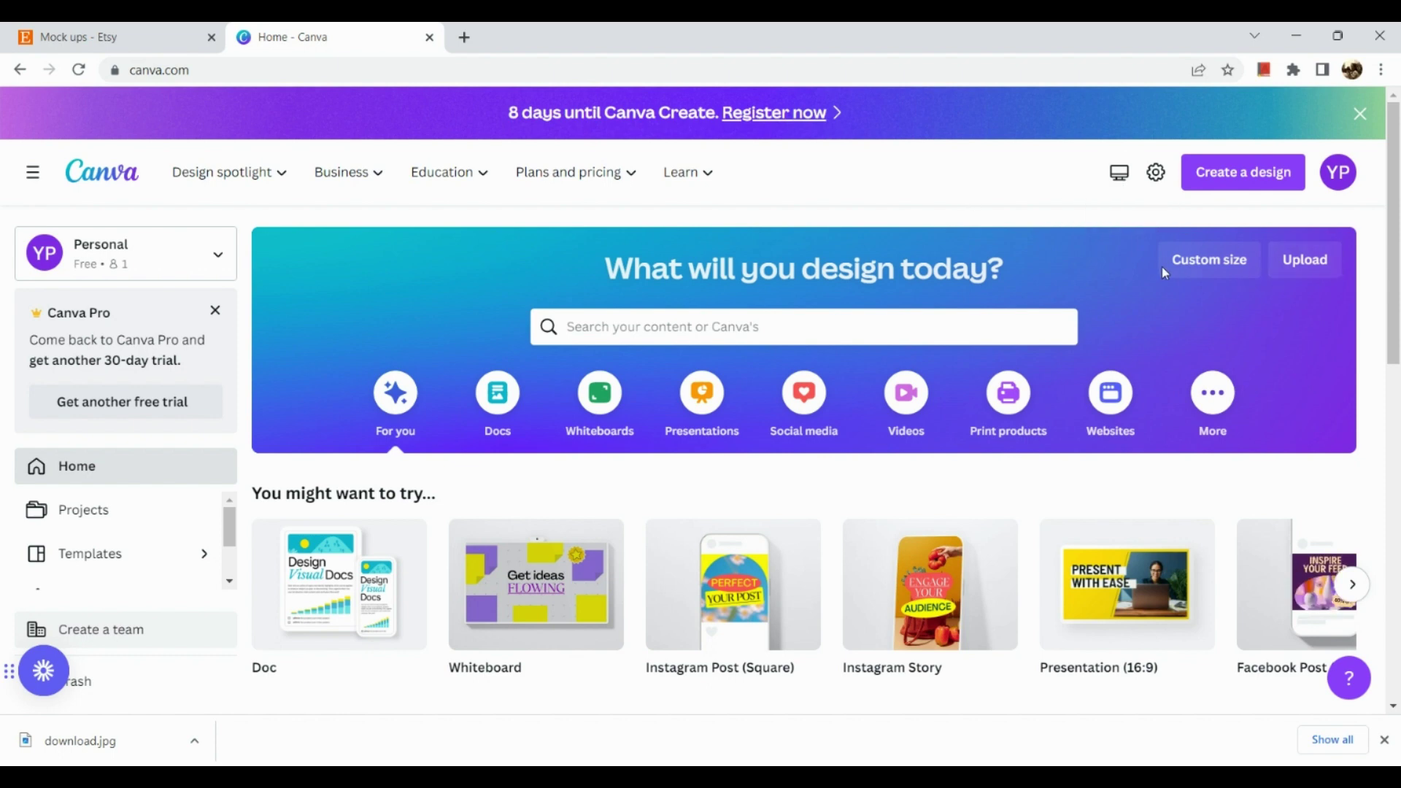
pyautogui.scroll(5, 1160, 263)
pyautogui.hscroll(3, 1277, 291)
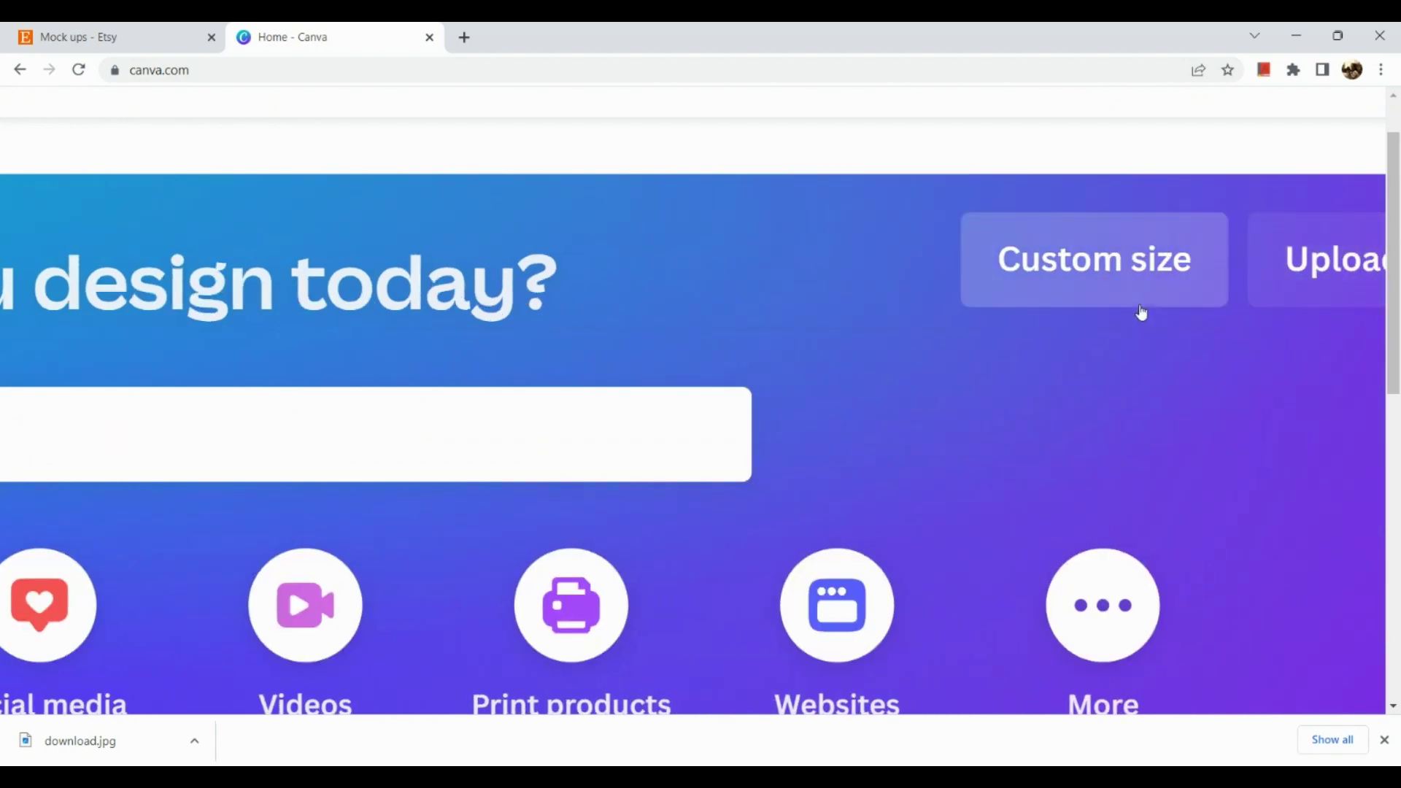
# Create a custom-size design of width 12 and height 12, with the unit set to inches
pyautogui.click(1141, 305)
pyautogui.scroll(-5, 1014, 430)
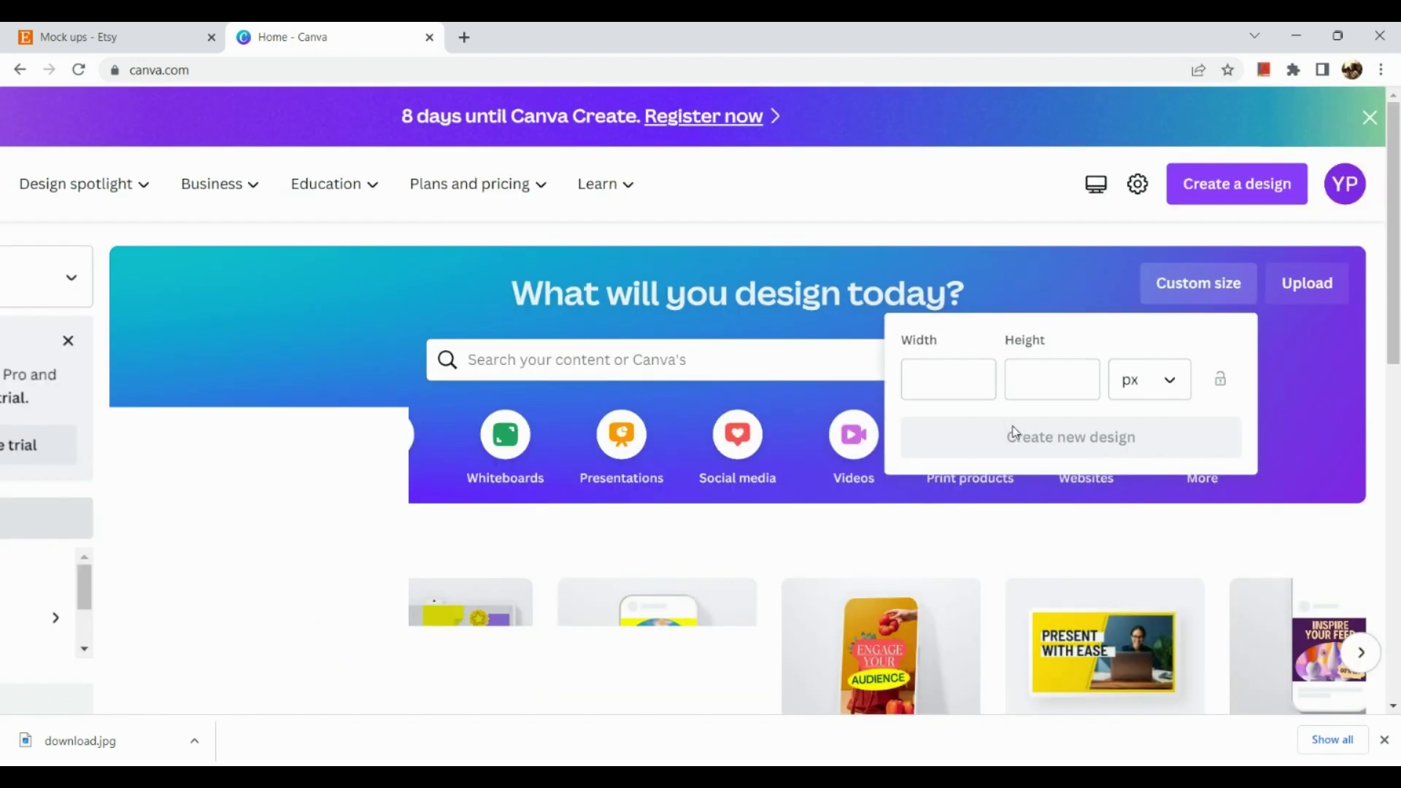
pyautogui.click(968, 396)
pyautogui.click(1058, 377)
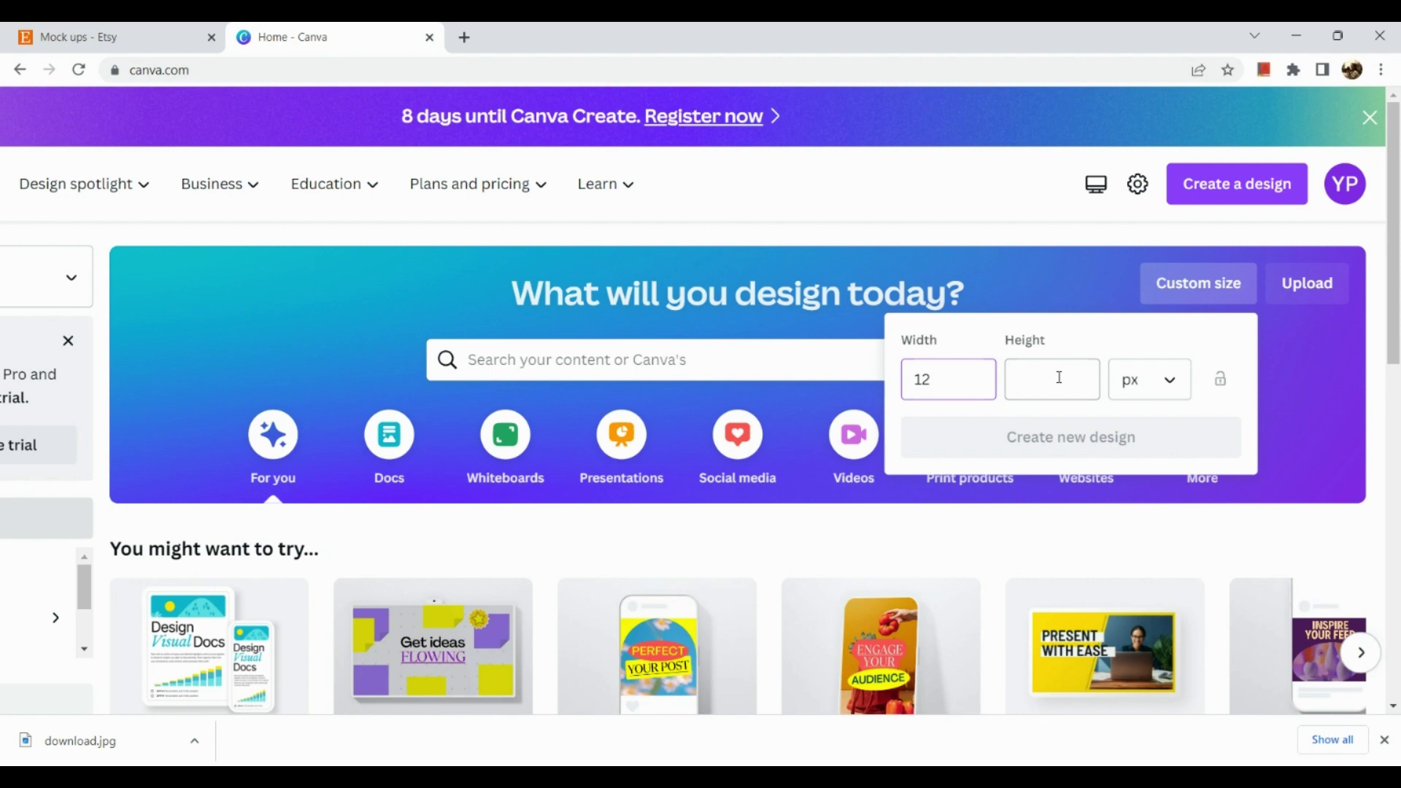
pyautogui.click(1156, 393)
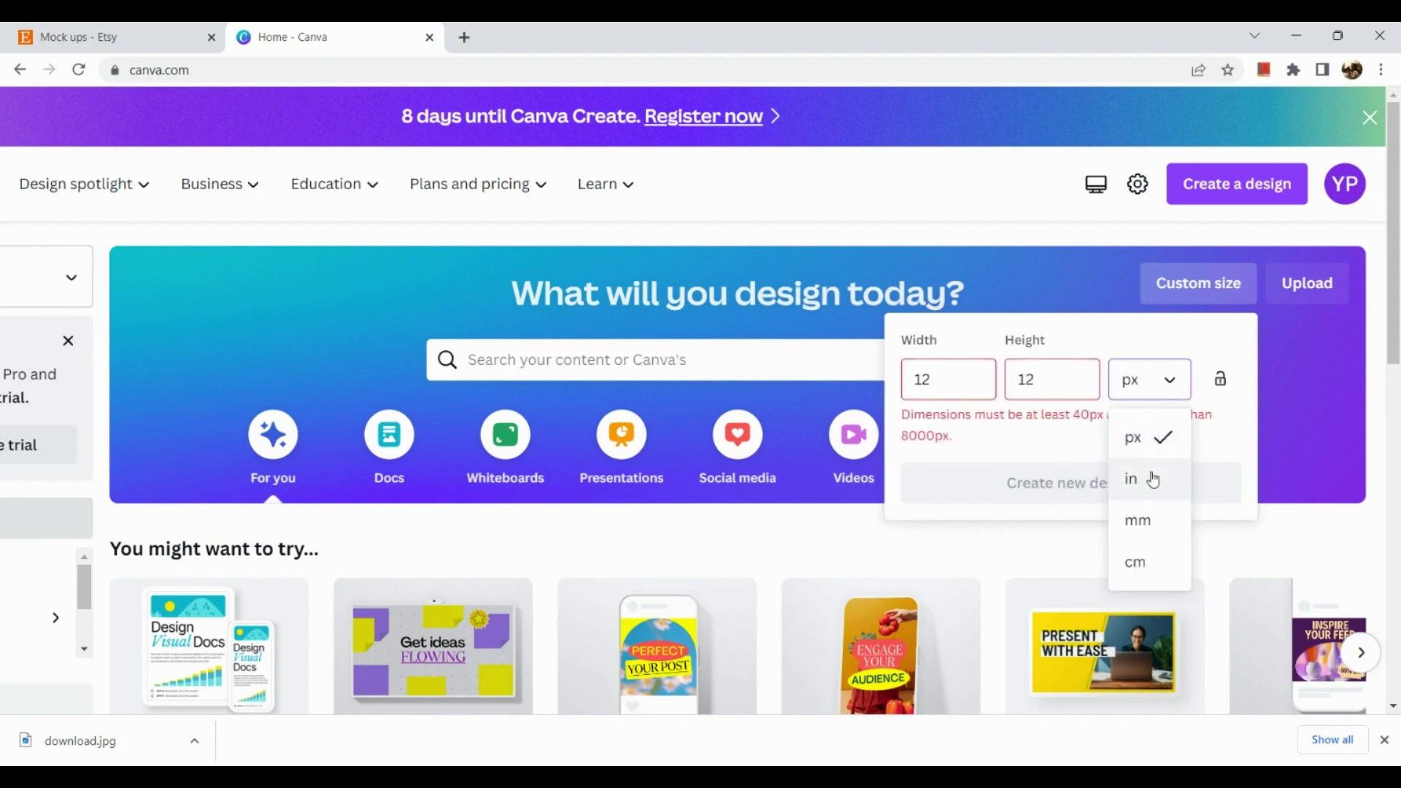
pyautogui.click(1149, 476)
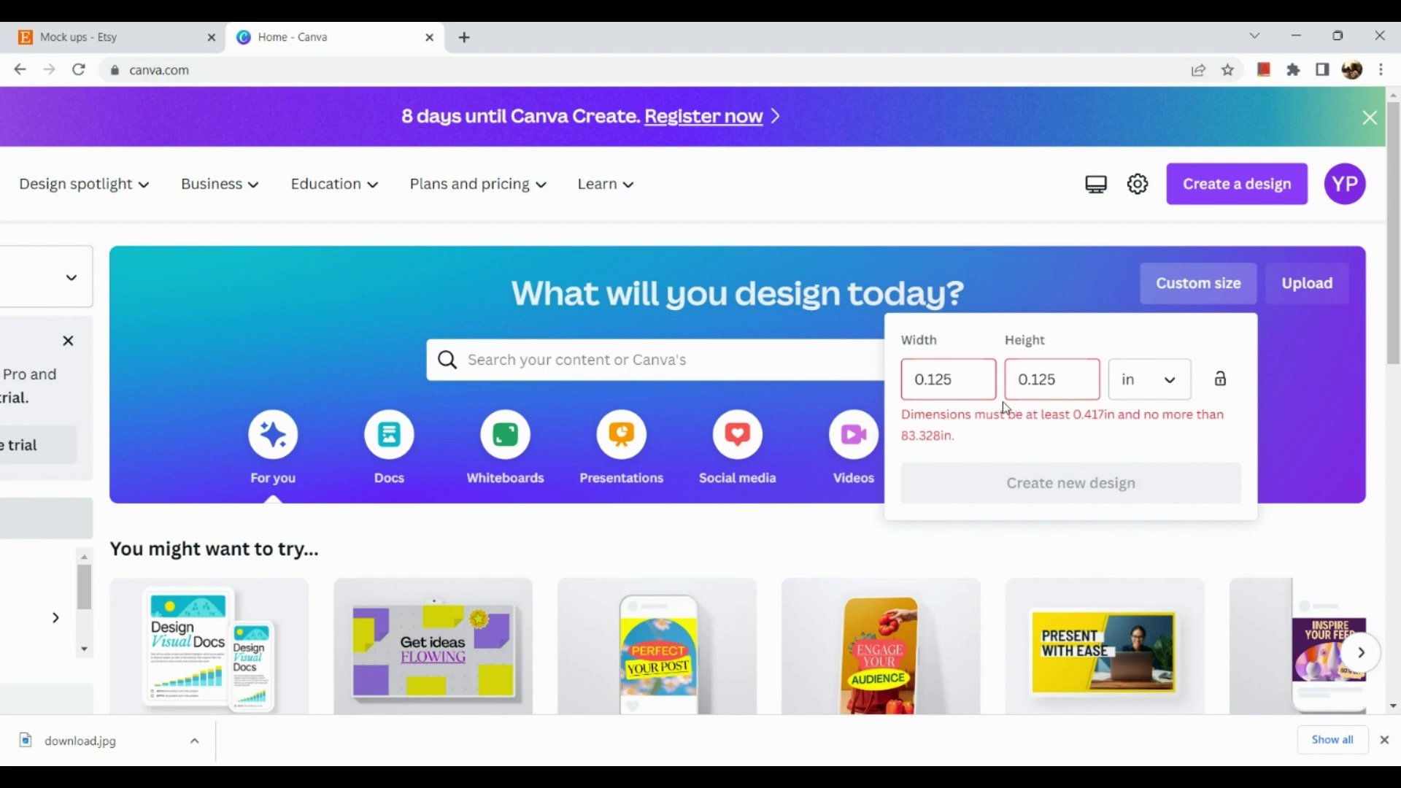
pyautogui.doubleClick(951, 379)
pyautogui.write('12')
pyautogui.doubleClick(1050, 387)
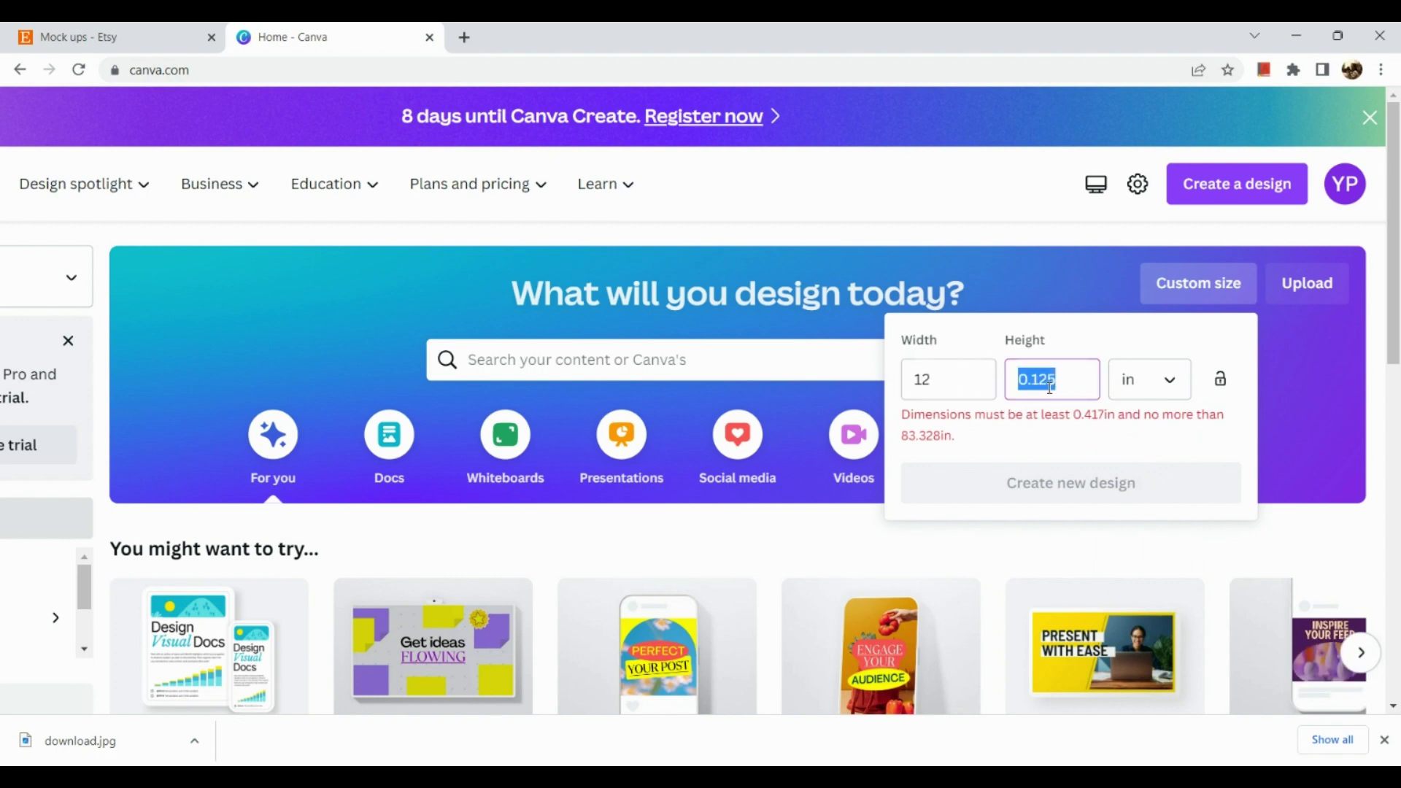
pyautogui.write('12')
pyautogui.click(1078, 447)
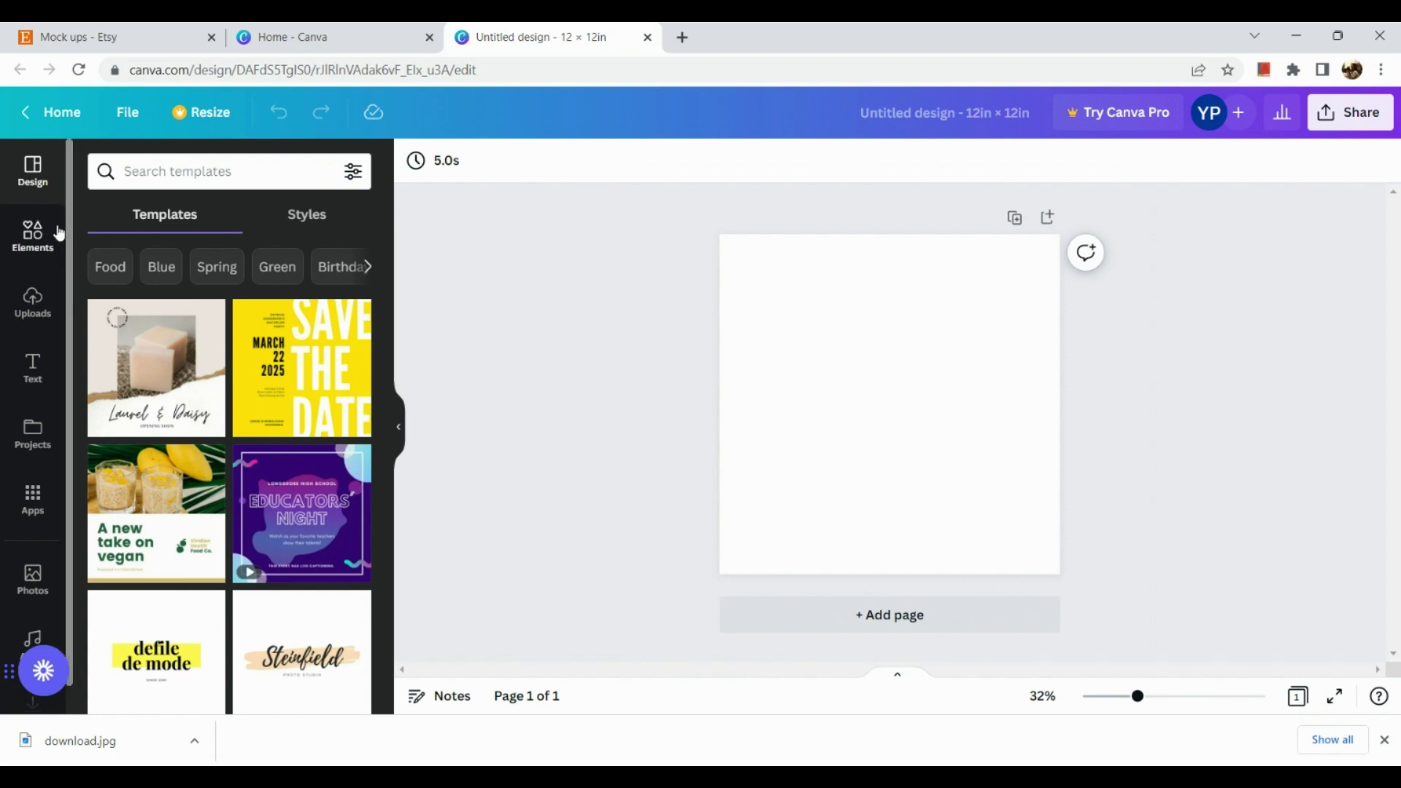
# Search templates for 'mock up templates' and scroll through the results
pyautogui.click(166, 172)
pyautogui.write('mo')
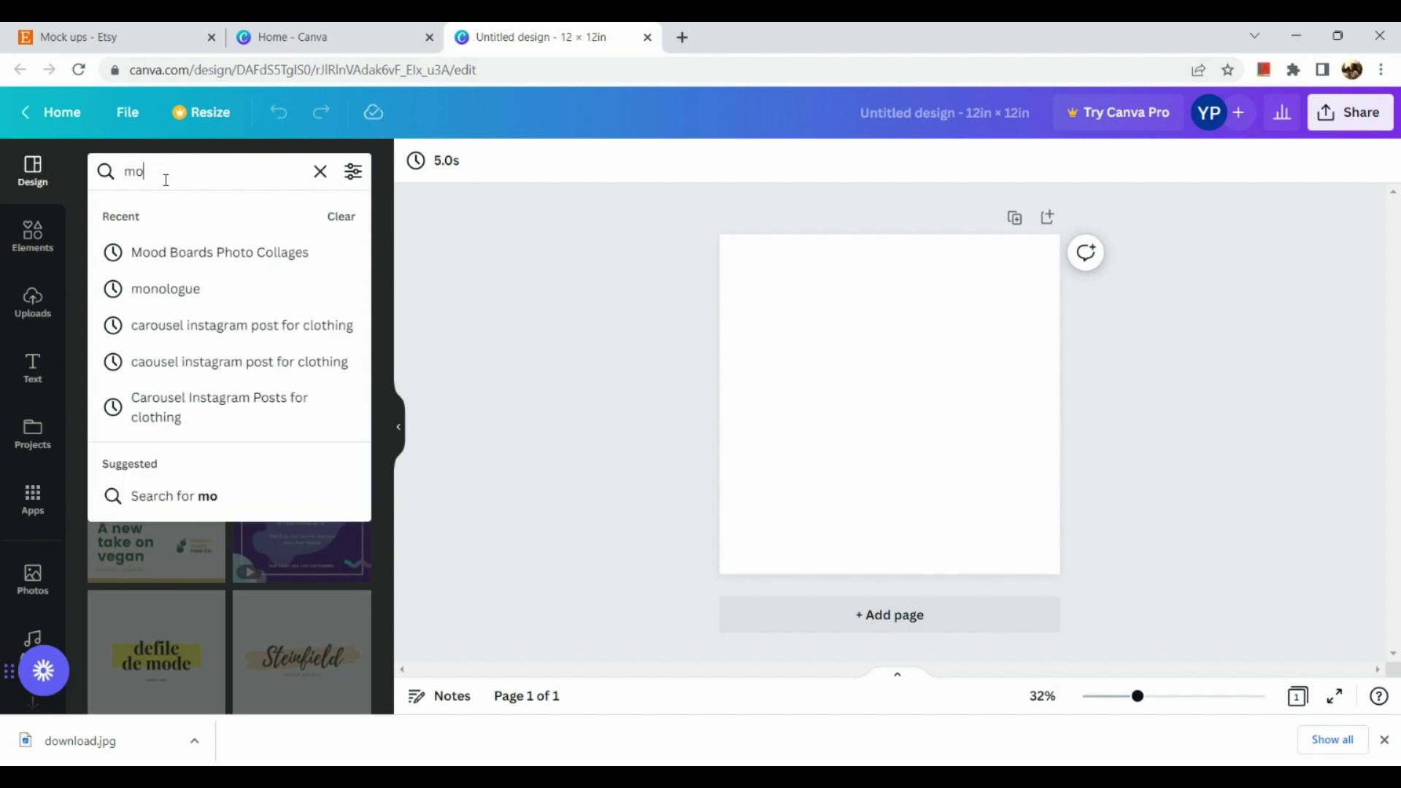
pyautogui.write('ck up templates')
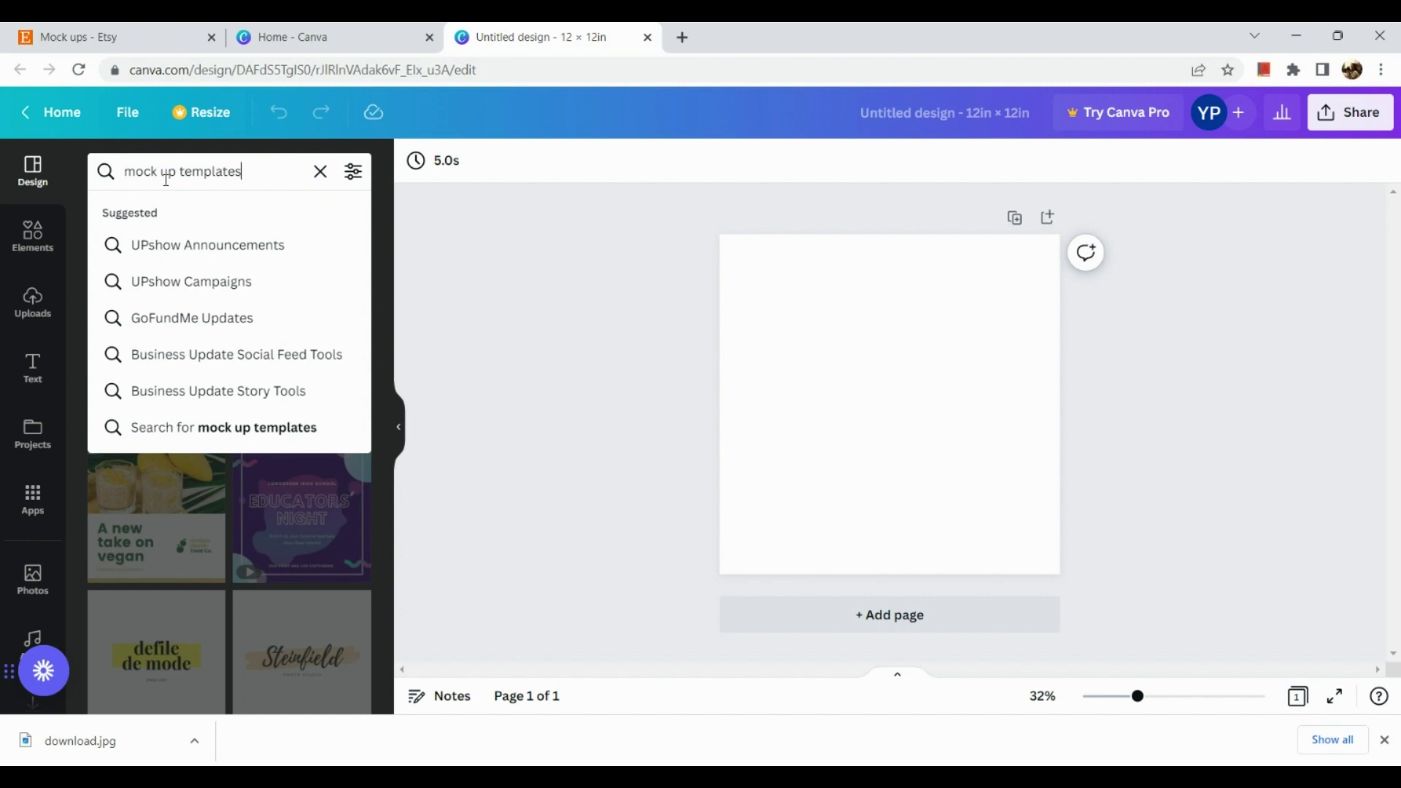
pyautogui.press('Return')
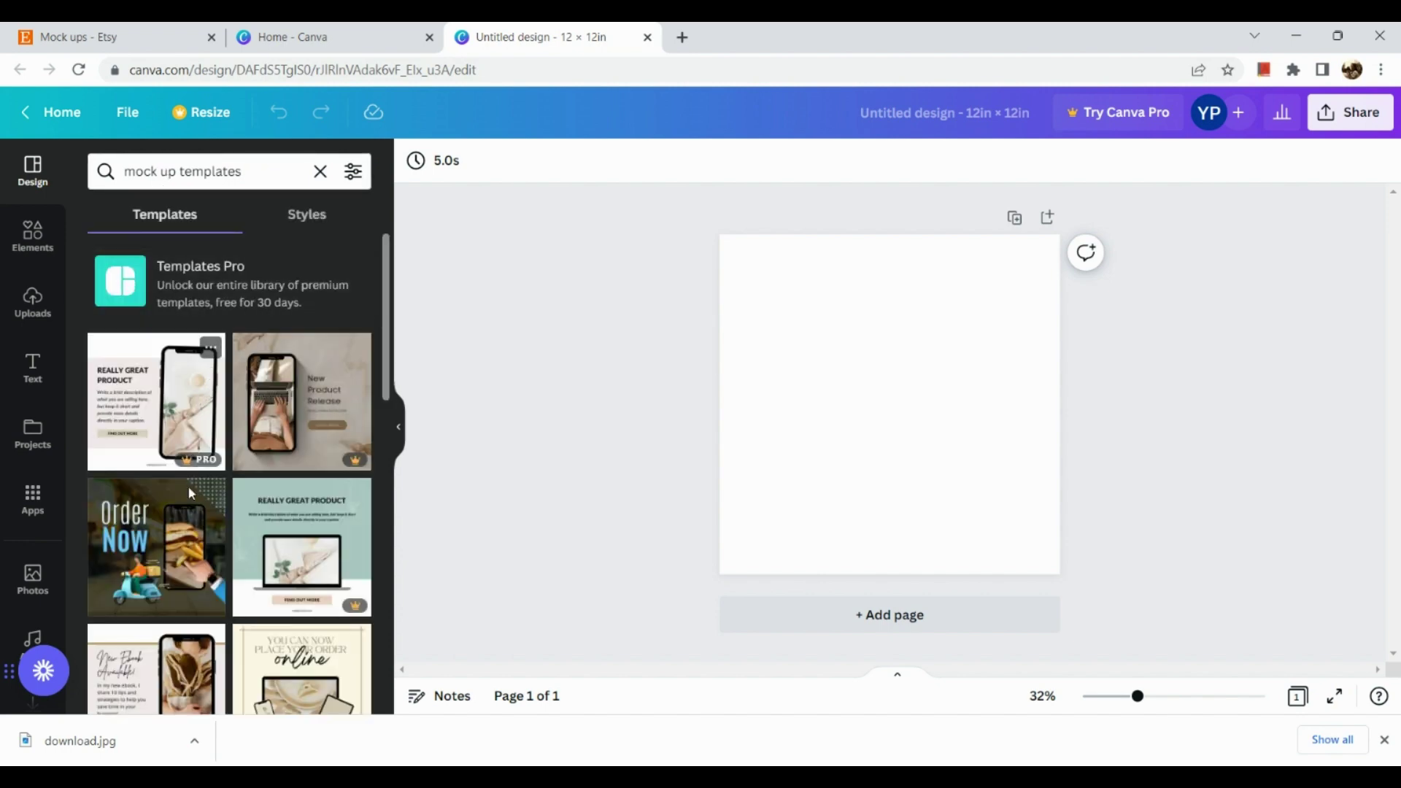
pyautogui.scroll(-1, 164, 609)
pyautogui.scroll(-5, 164, 609)
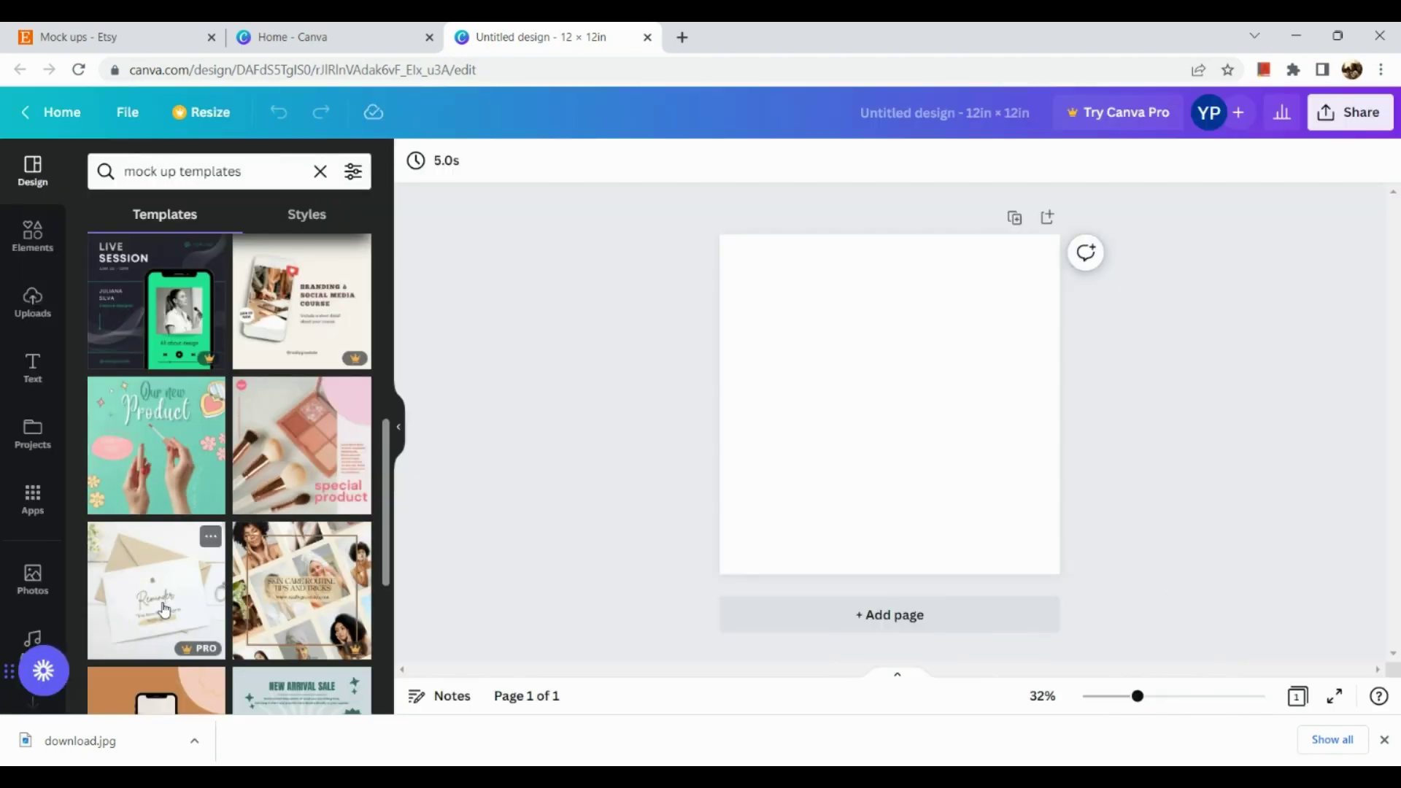
pyautogui.scroll(-6, 164, 611)
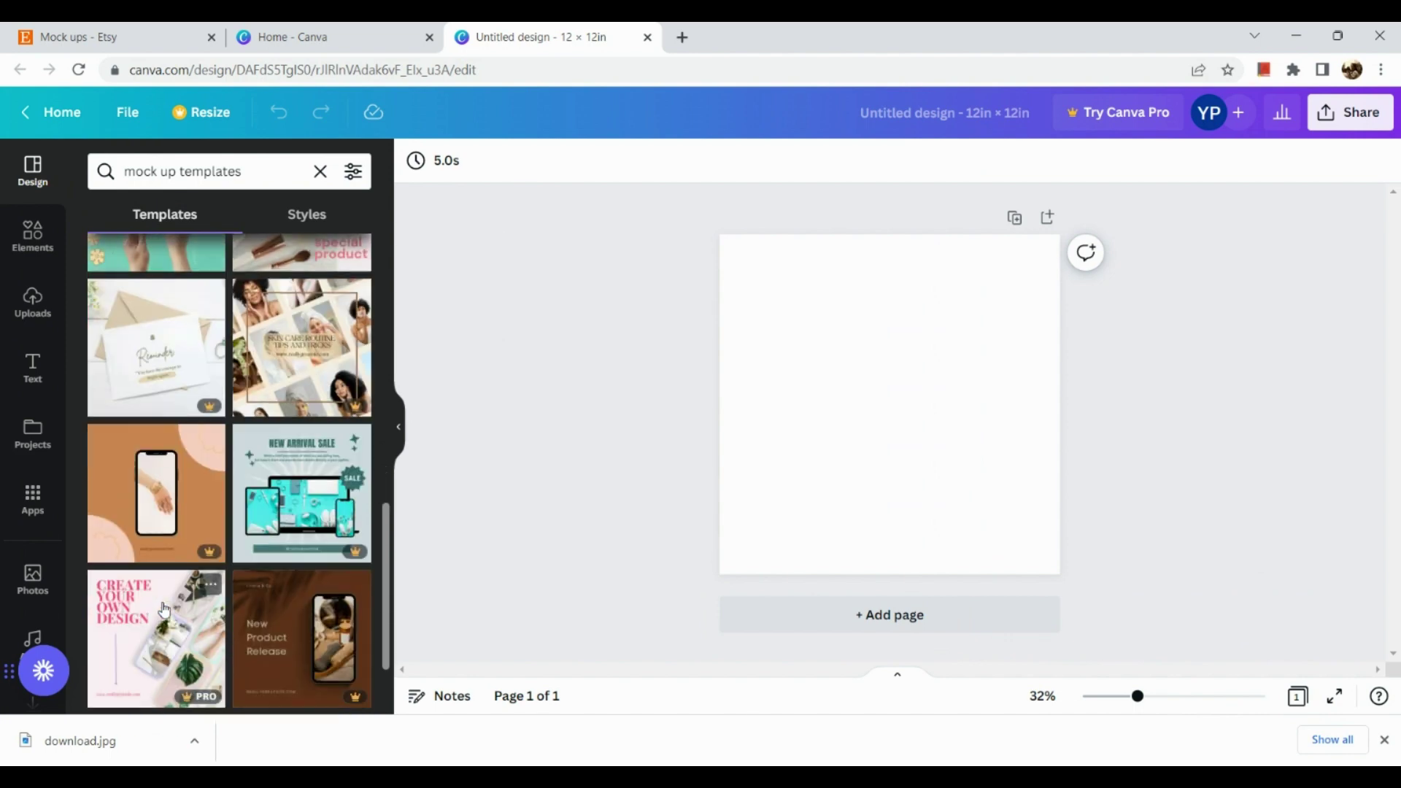
pyautogui.scroll(-5, 164, 611)
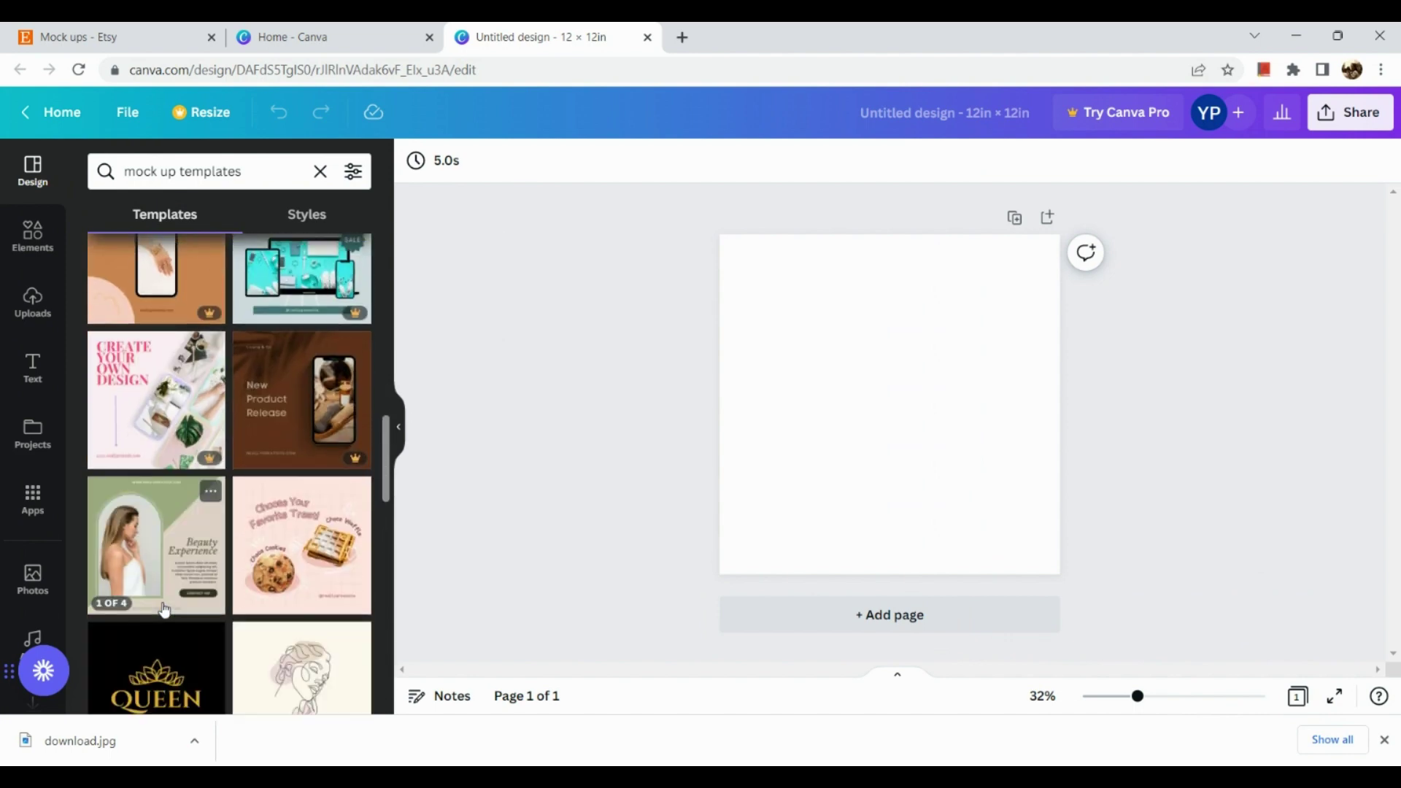
pyautogui.scroll(-3, 165, 611)
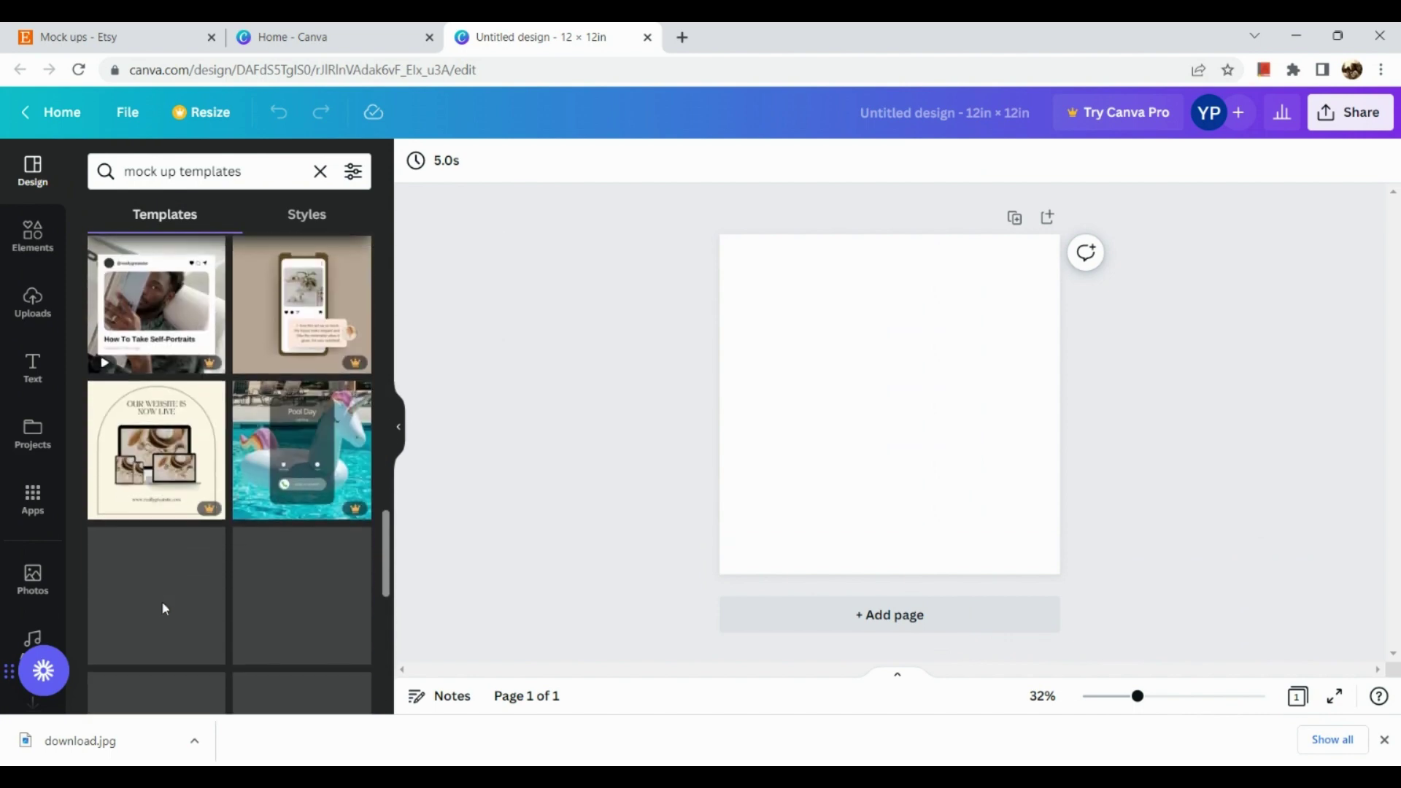
pyautogui.scroll(5, 165, 611)
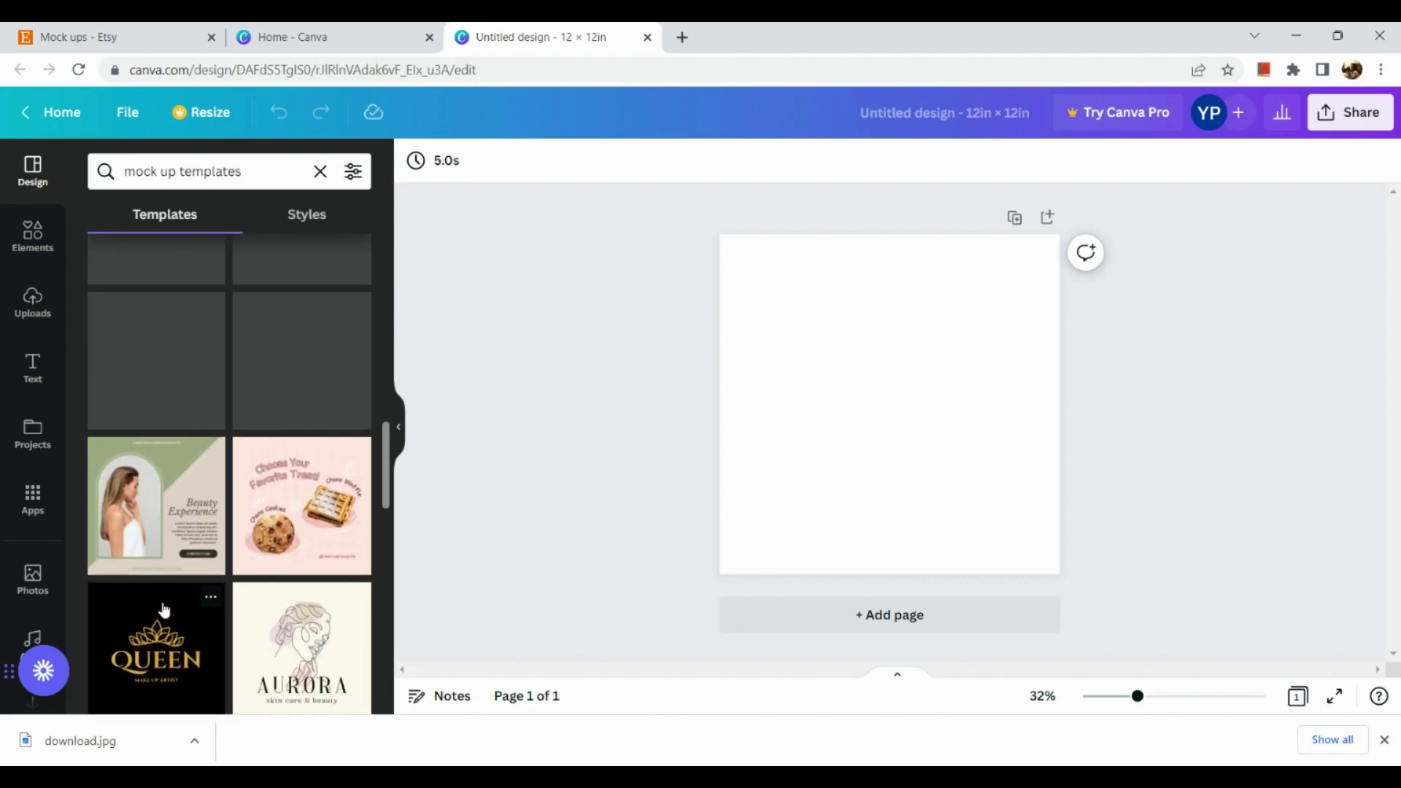
pyautogui.scroll(-4, 164, 611)
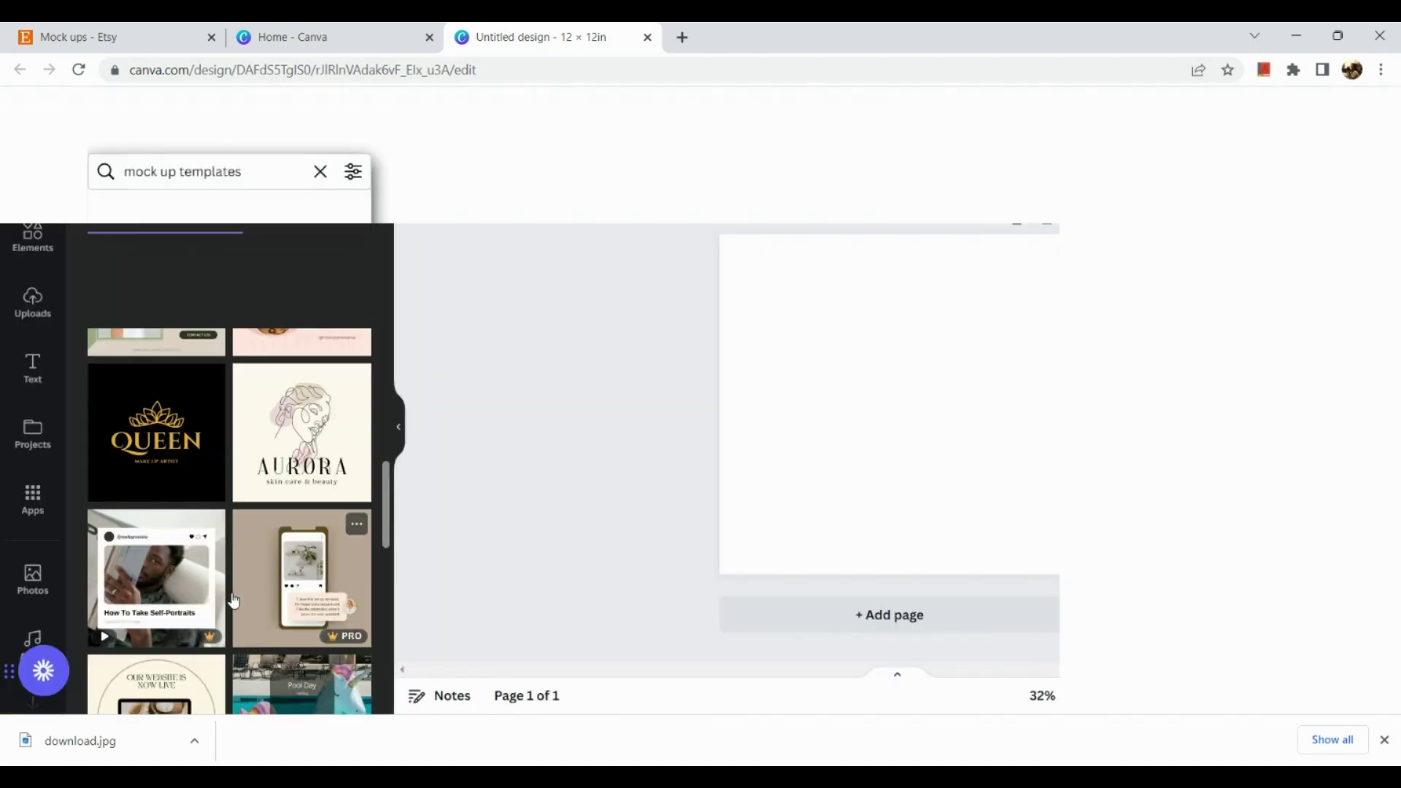
pyautogui.scroll(-8, 232, 526)
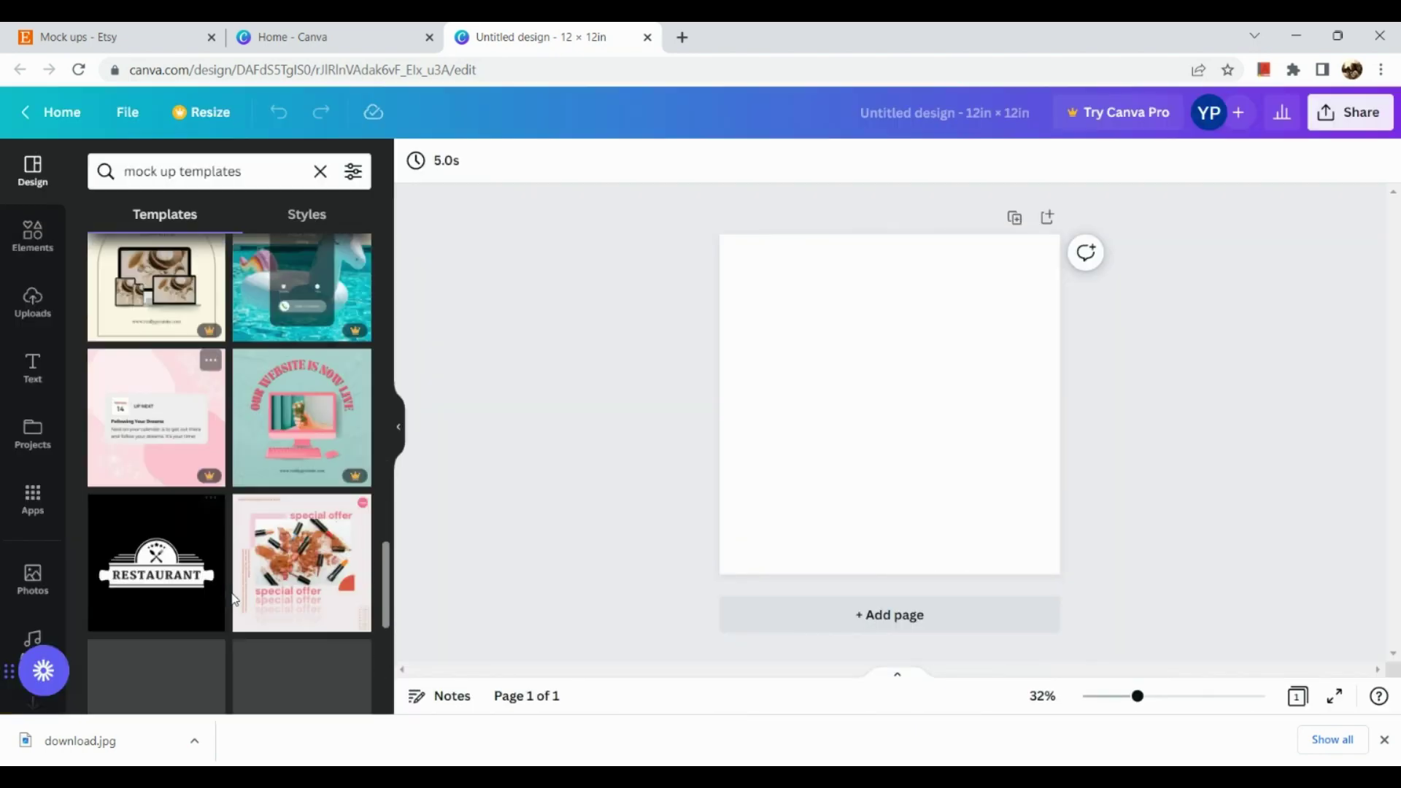
pyautogui.scroll(-5, 227, 416)
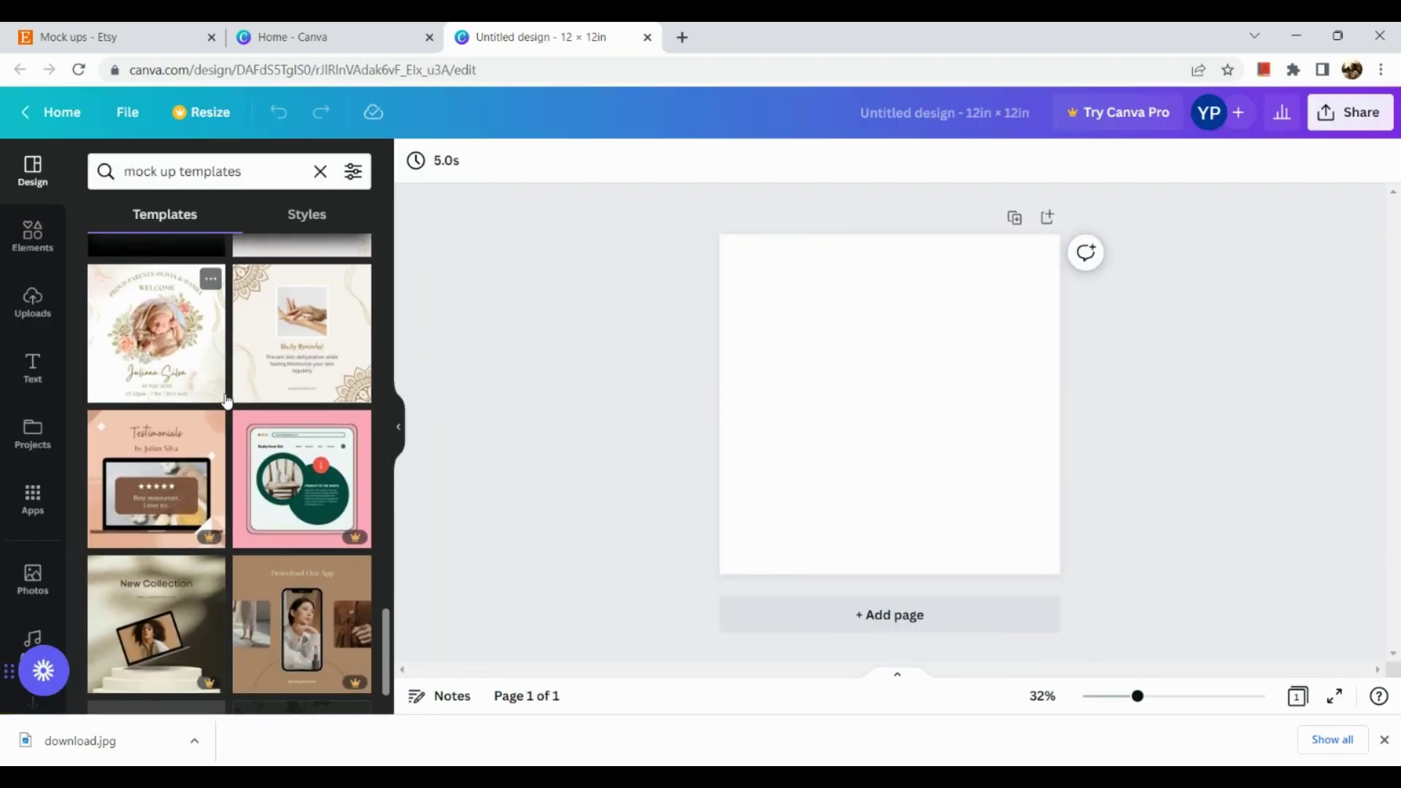
pyautogui.scroll(-4, 259, 528)
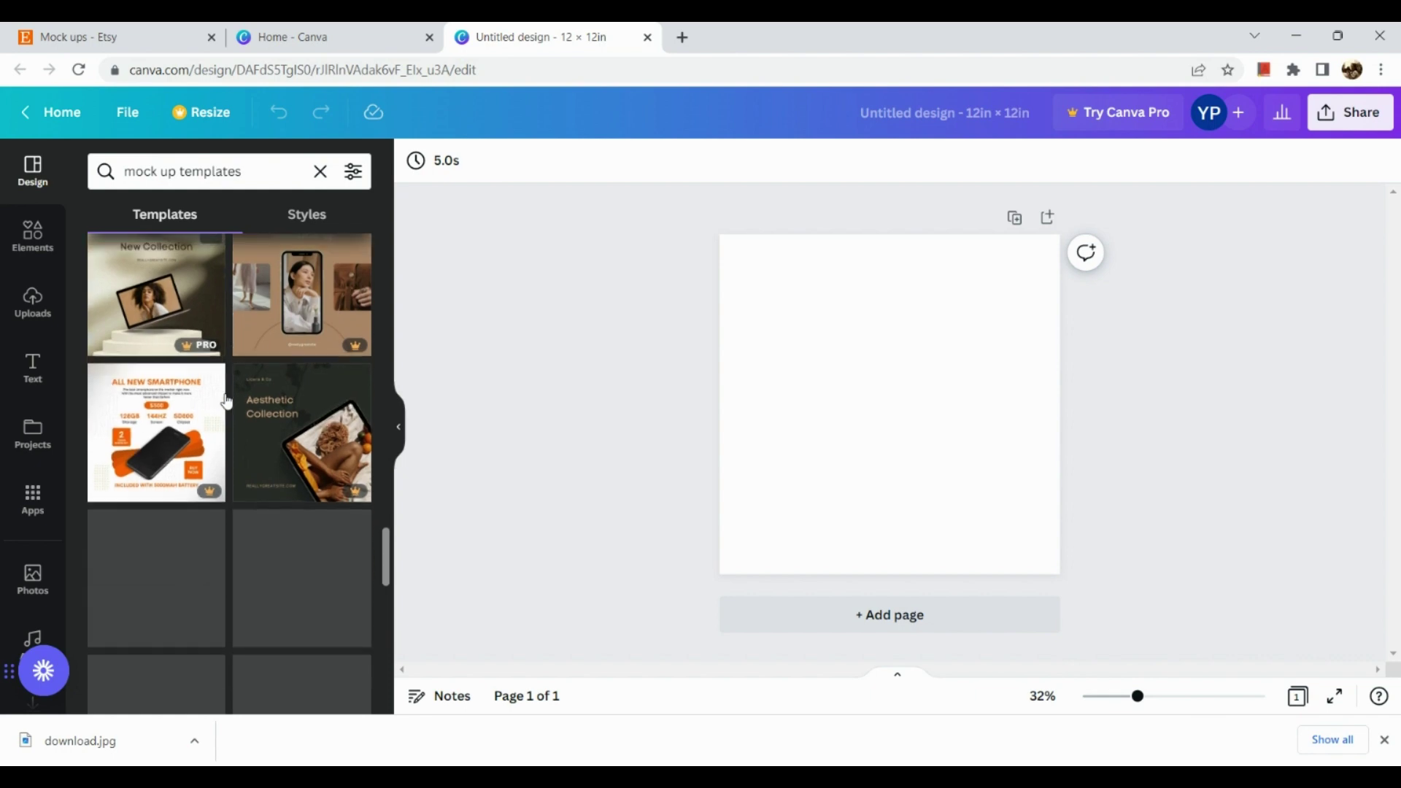
pyautogui.scroll(-3, 241, 474)
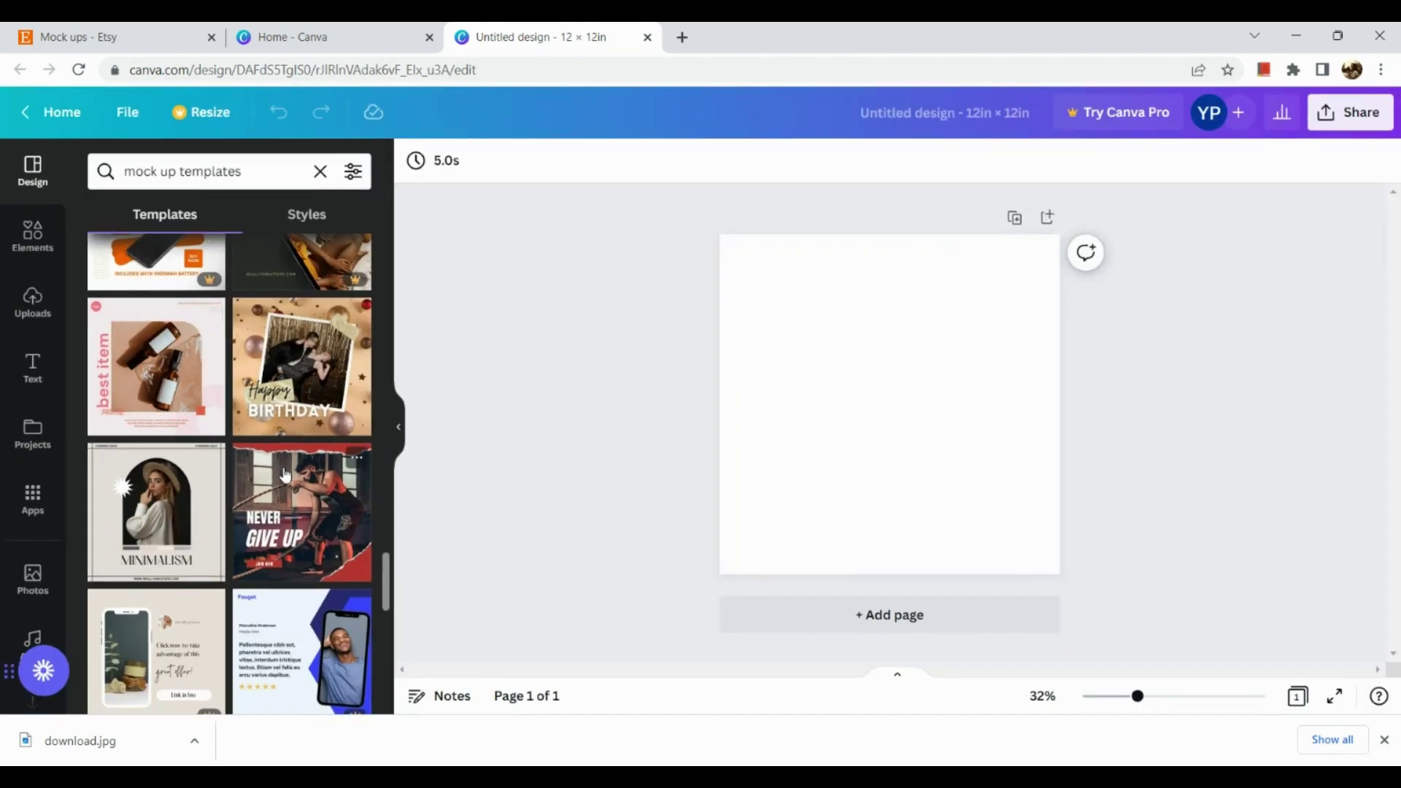
pyautogui.scroll(-2, 286, 475)
pyautogui.scroll(-4, 286, 474)
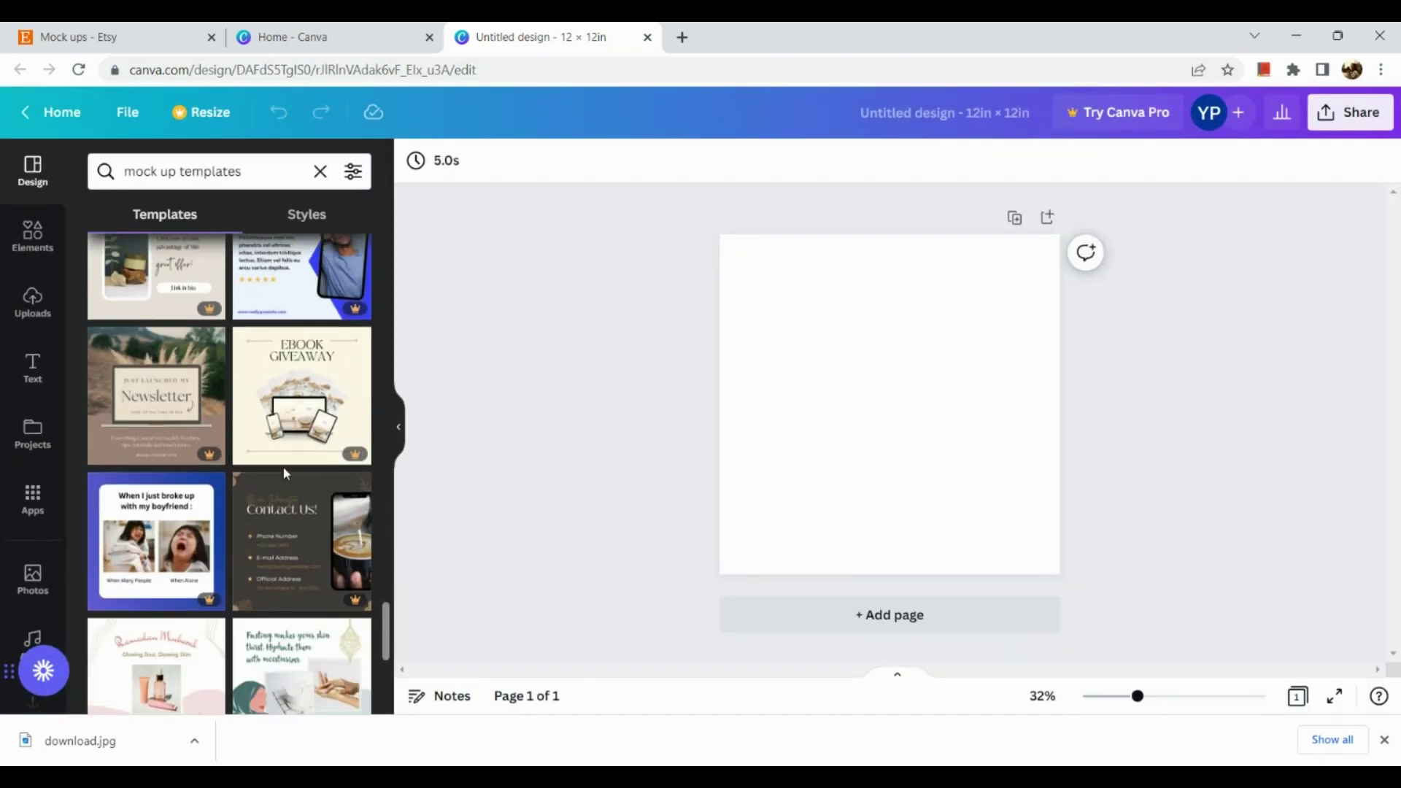
pyautogui.scroll(-2, 286, 475)
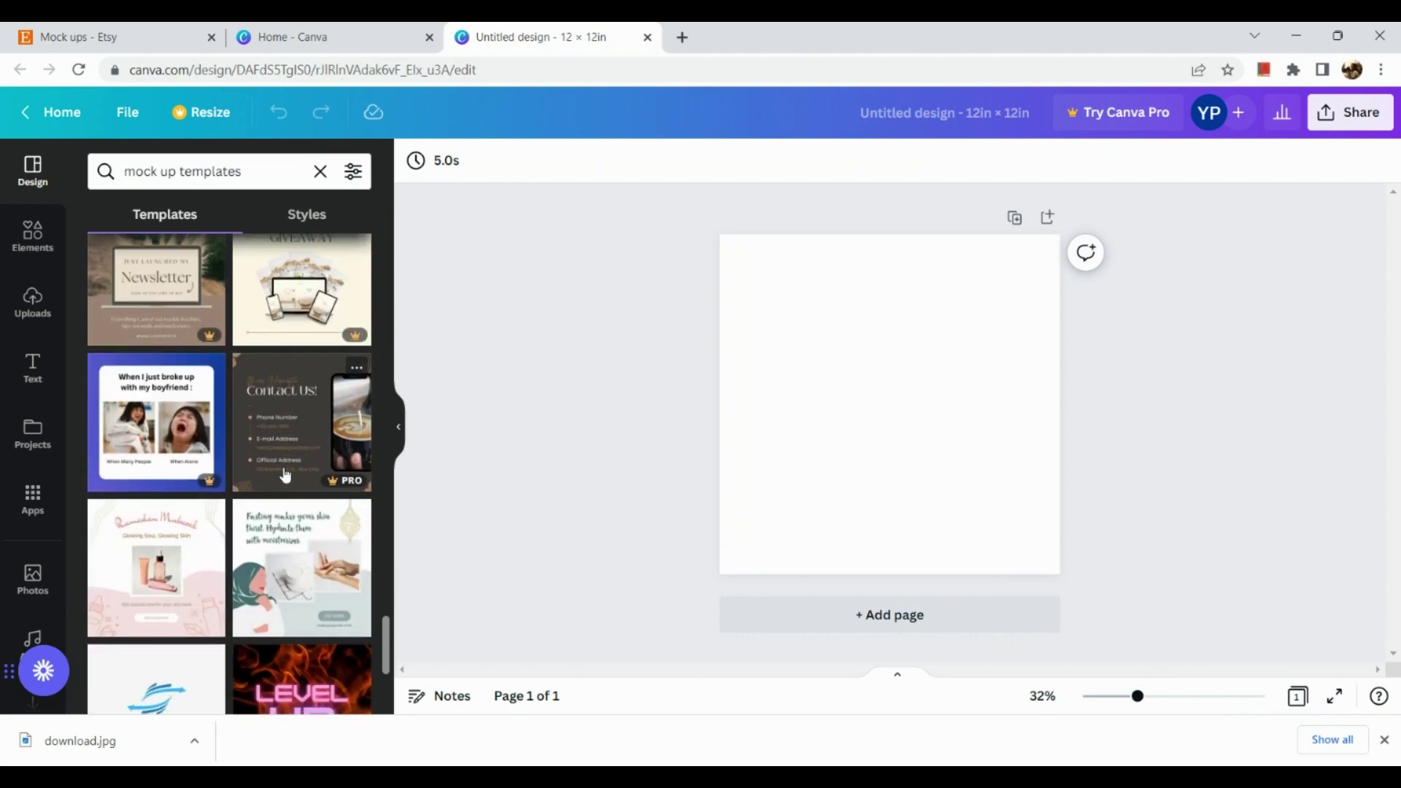
pyautogui.scroll(8, 203, 337)
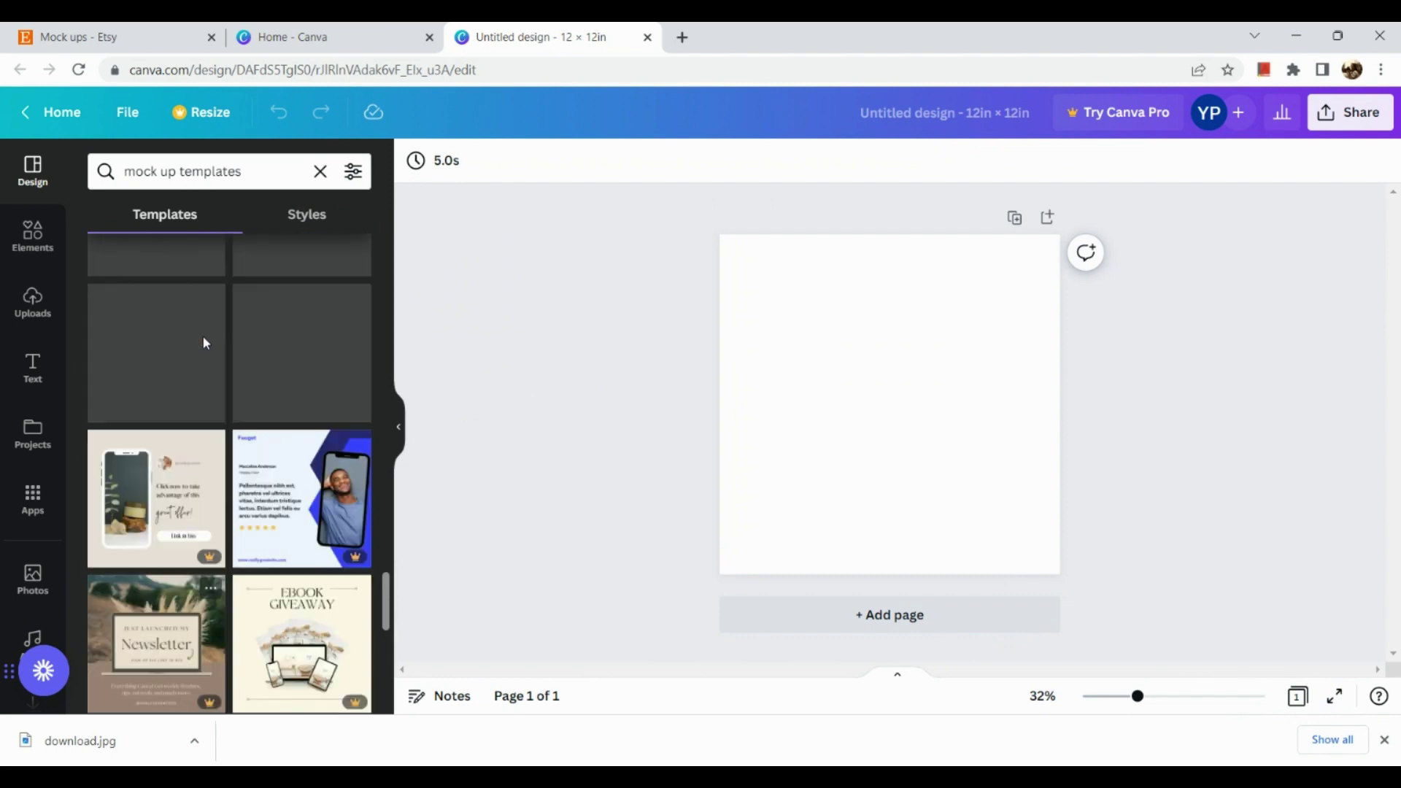
pyautogui.scroll(10, 203, 336)
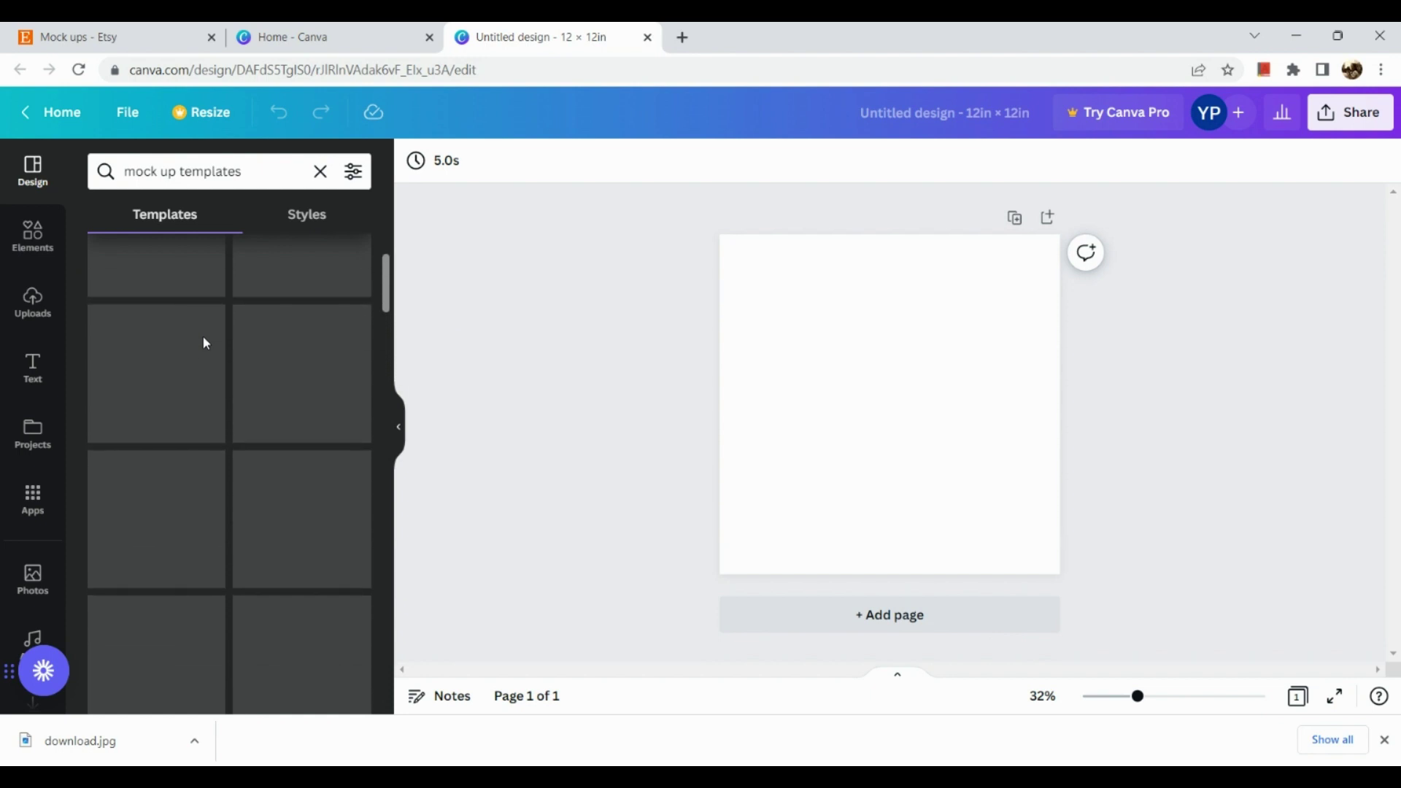
# Give the blank page a new custom mustard-yellow background colour
pyautogui.click(779, 363)
pyautogui.rightClick(779, 362)
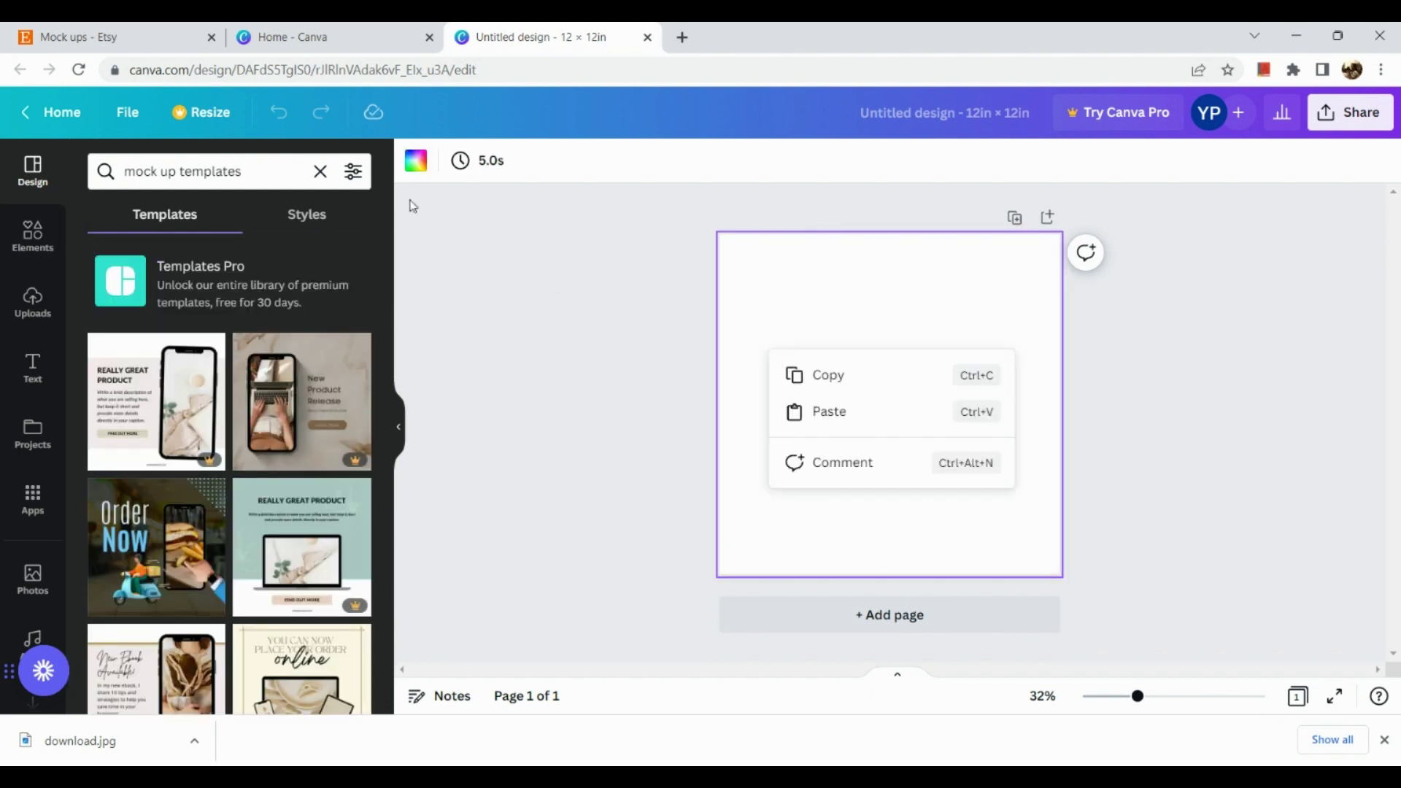
pyautogui.click(420, 170)
pyautogui.click(420, 172)
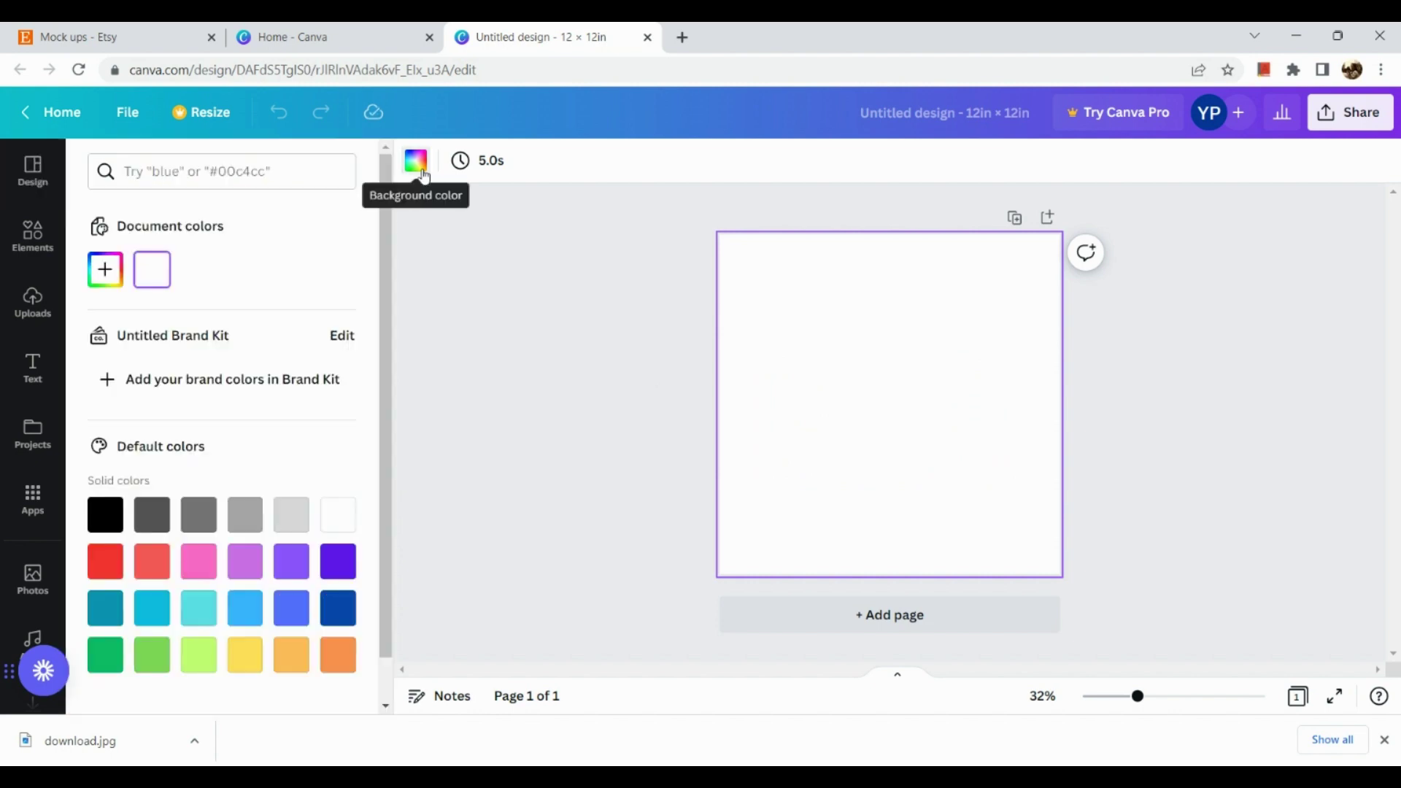
pyautogui.click(113, 282)
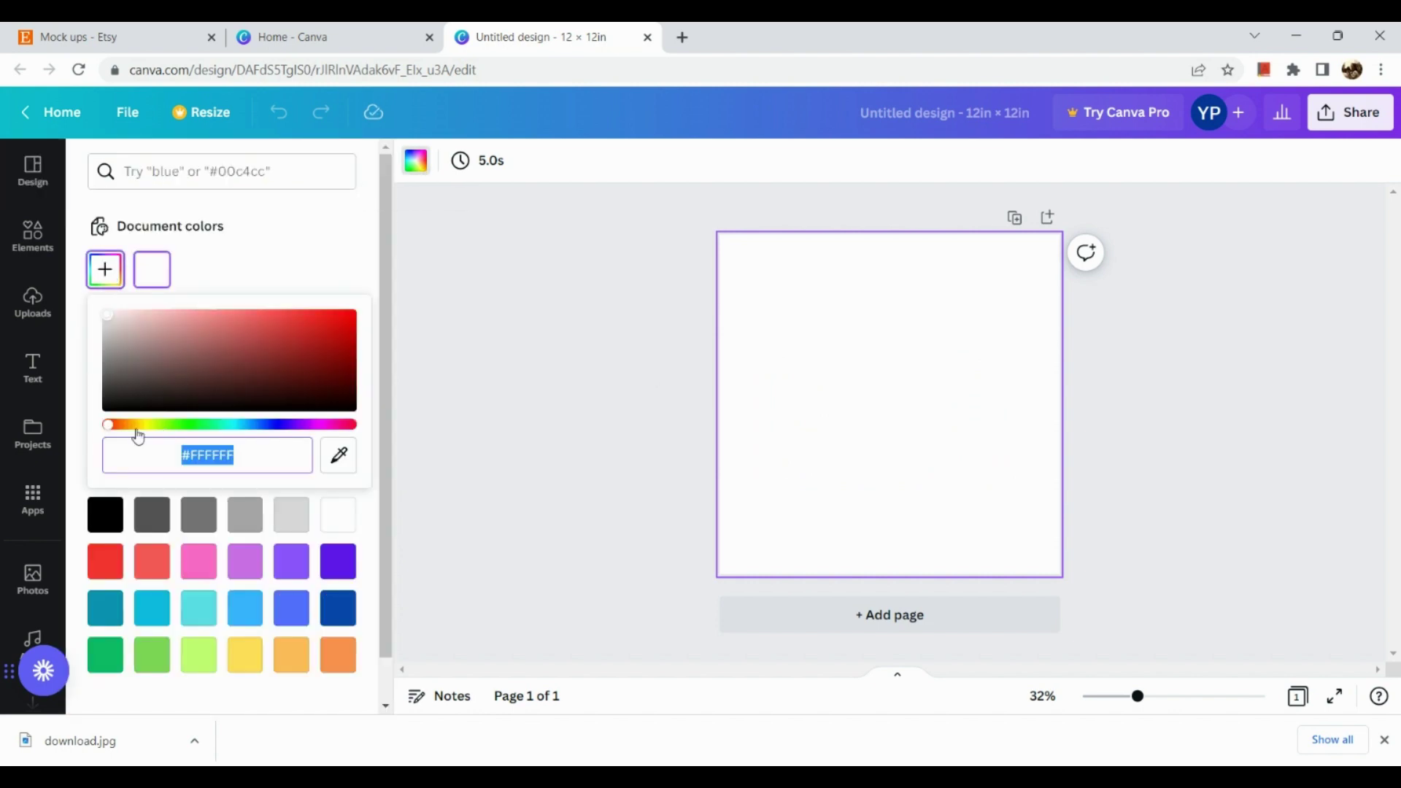
pyautogui.moveTo(115, 426); pyautogui.dragTo(148, 440)
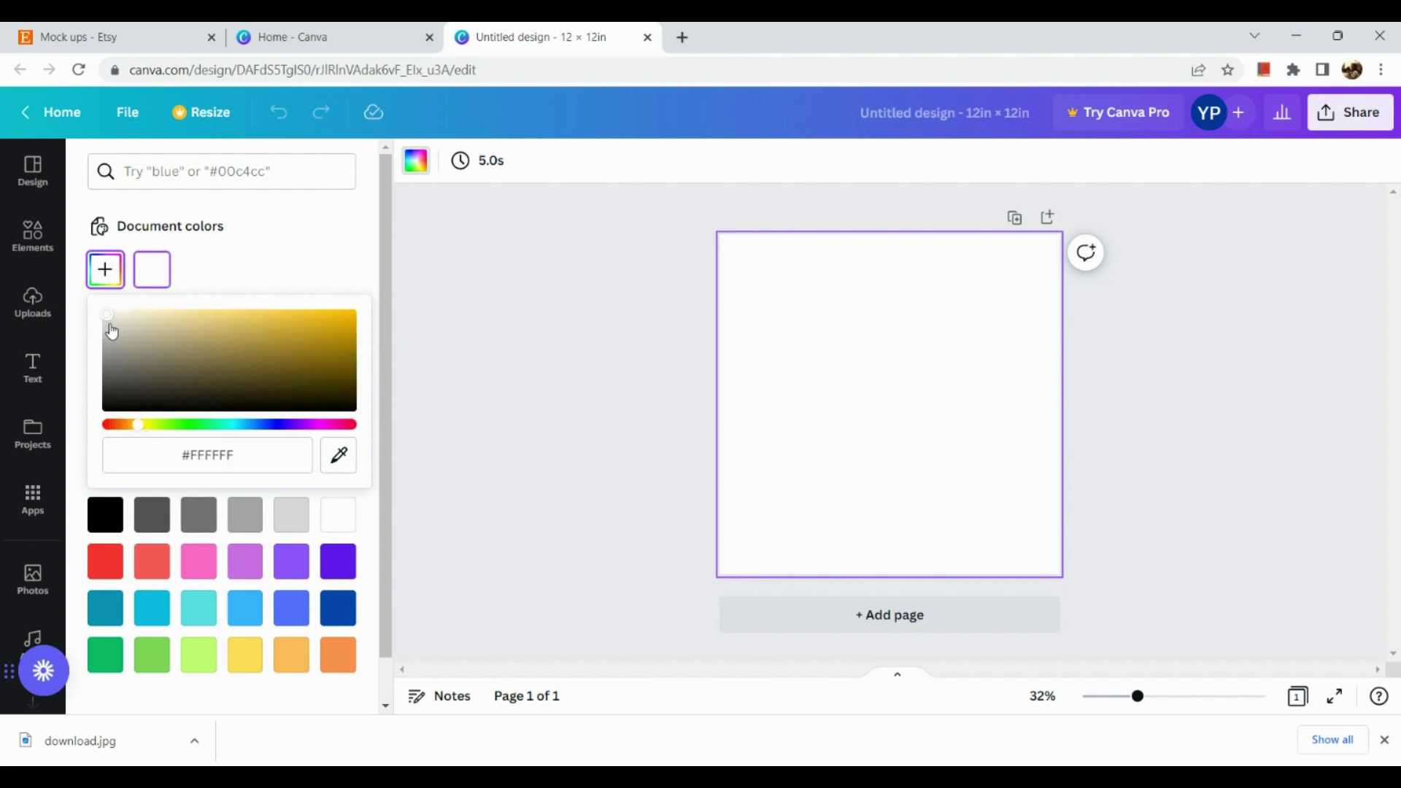
pyautogui.moveTo(115, 326); pyautogui.dragTo(262, 330)
pyautogui.click(584, 296)
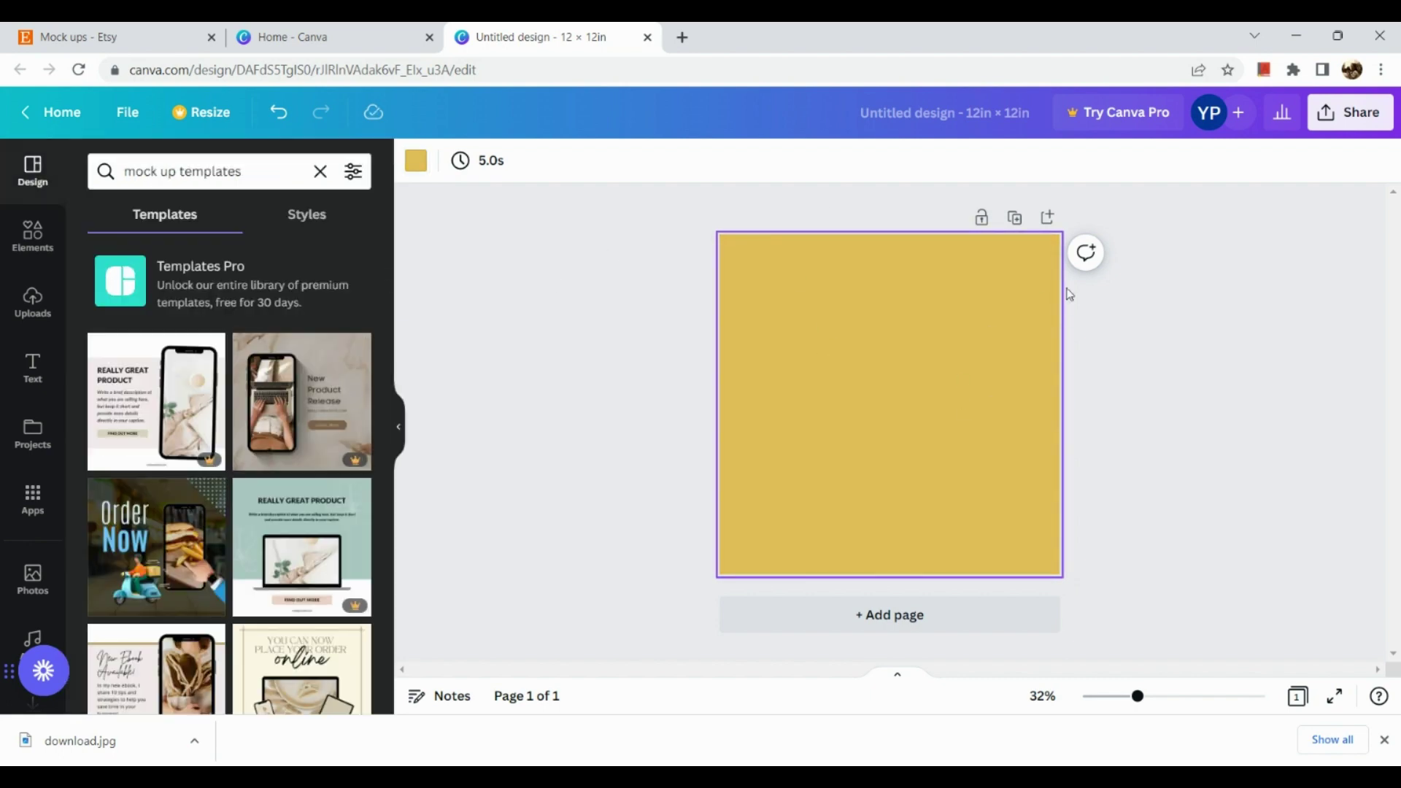
# Upload the white-and-black t-shirt photo from the computer into Uploads
pyautogui.click(32, 274)
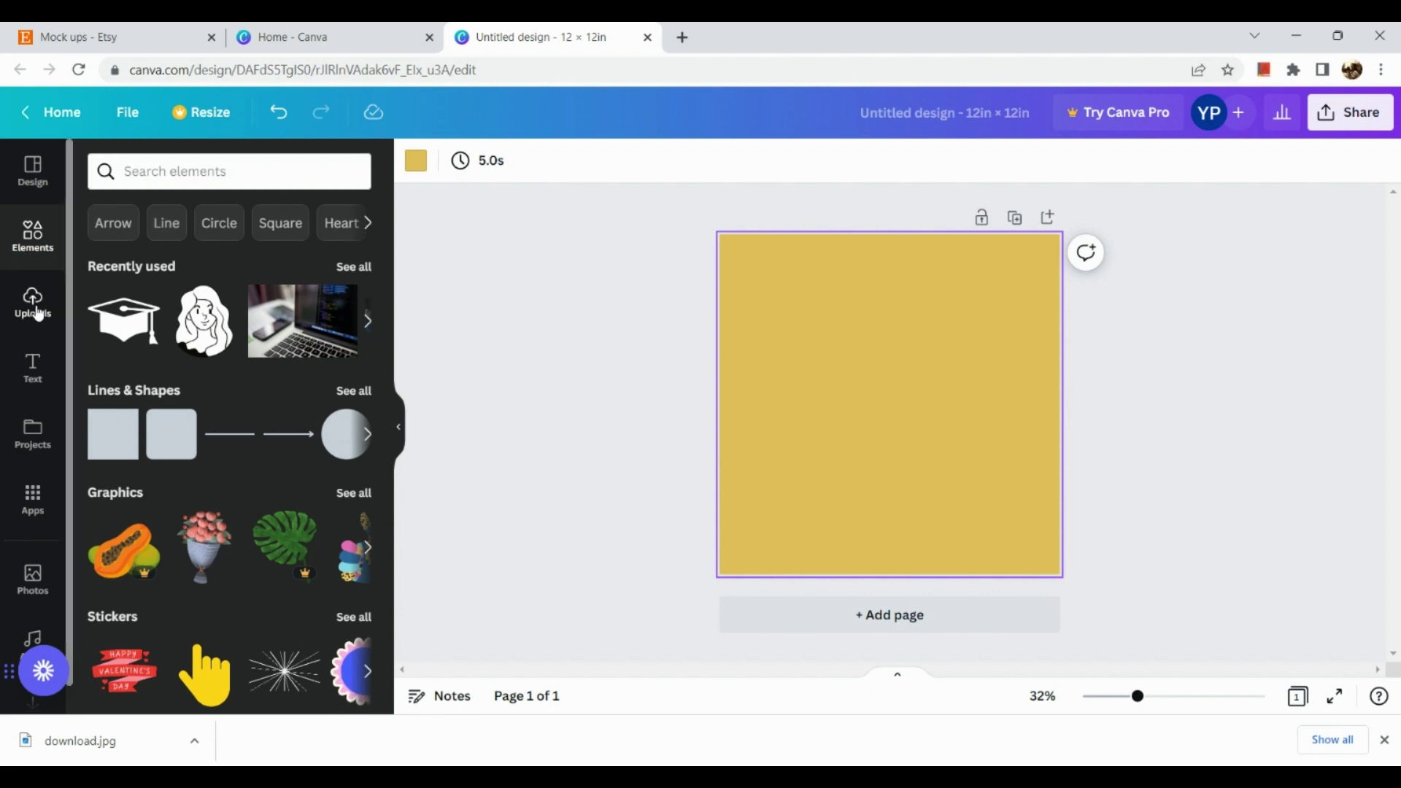
pyautogui.click(32, 303)
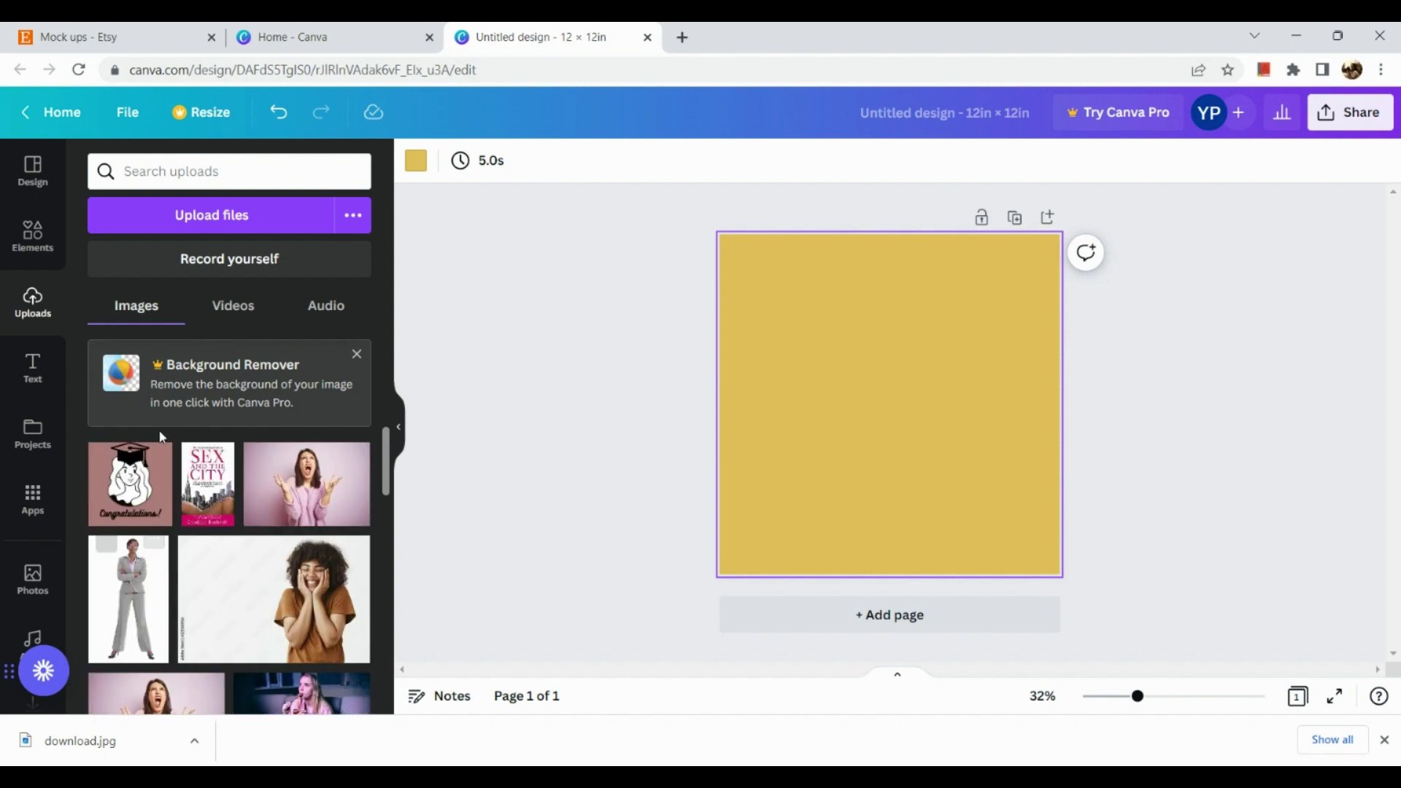
pyautogui.click(257, 227)
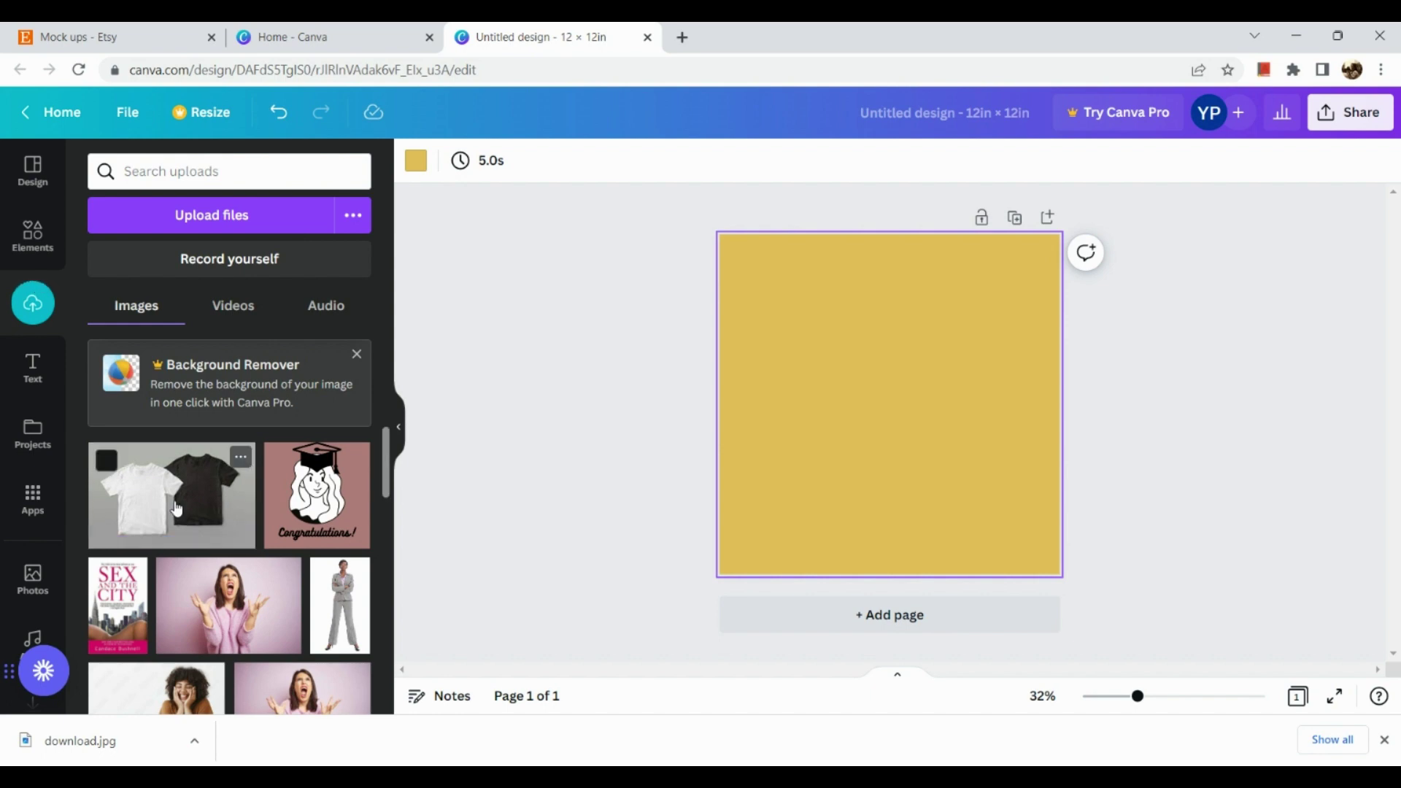
# Place the t-shirt photo on the page and stretch it edge to edge across the width
pyautogui.click(176, 508)
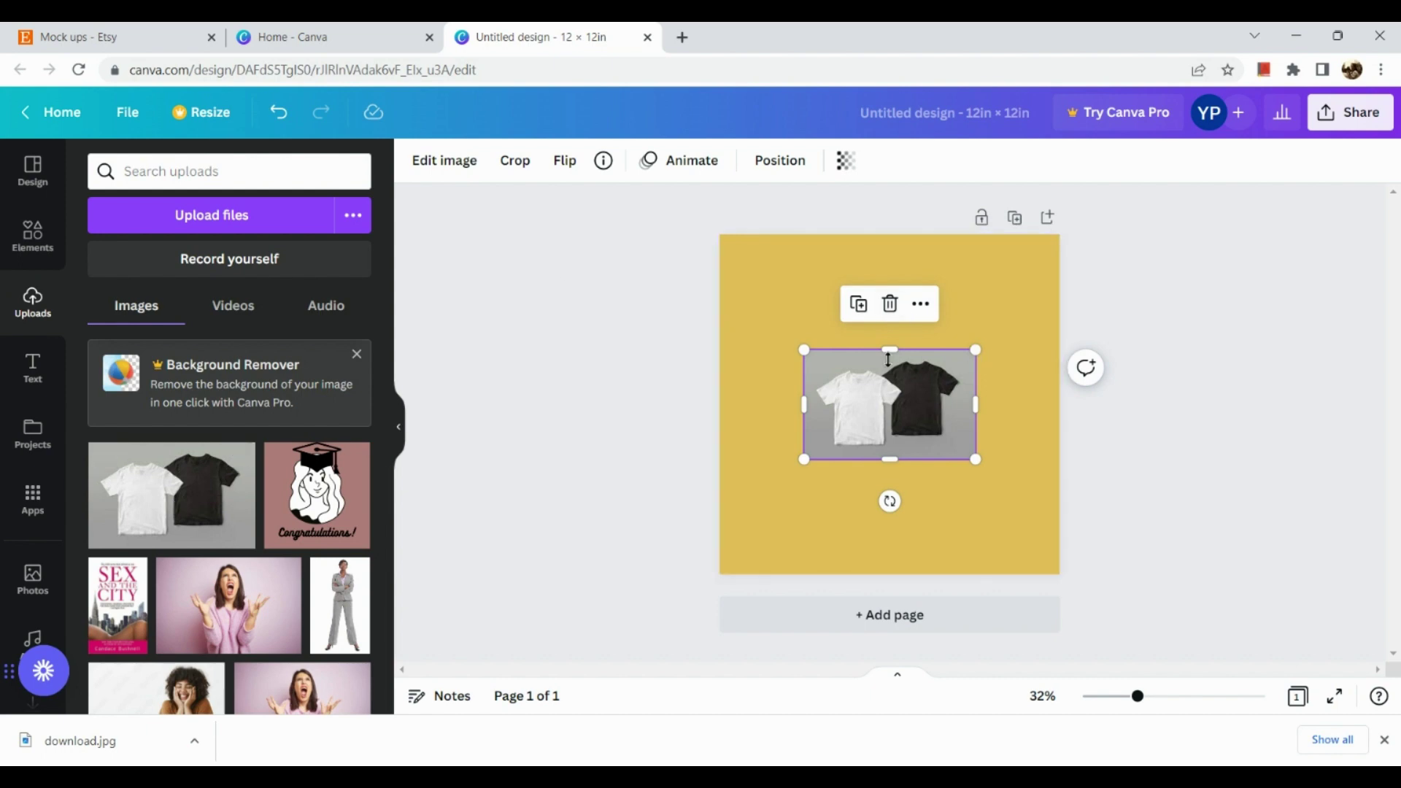
pyautogui.moveTo(890, 348); pyautogui.dragTo(878, 263)
pyautogui.moveTo(980, 362); pyautogui.dragTo(1042, 362)
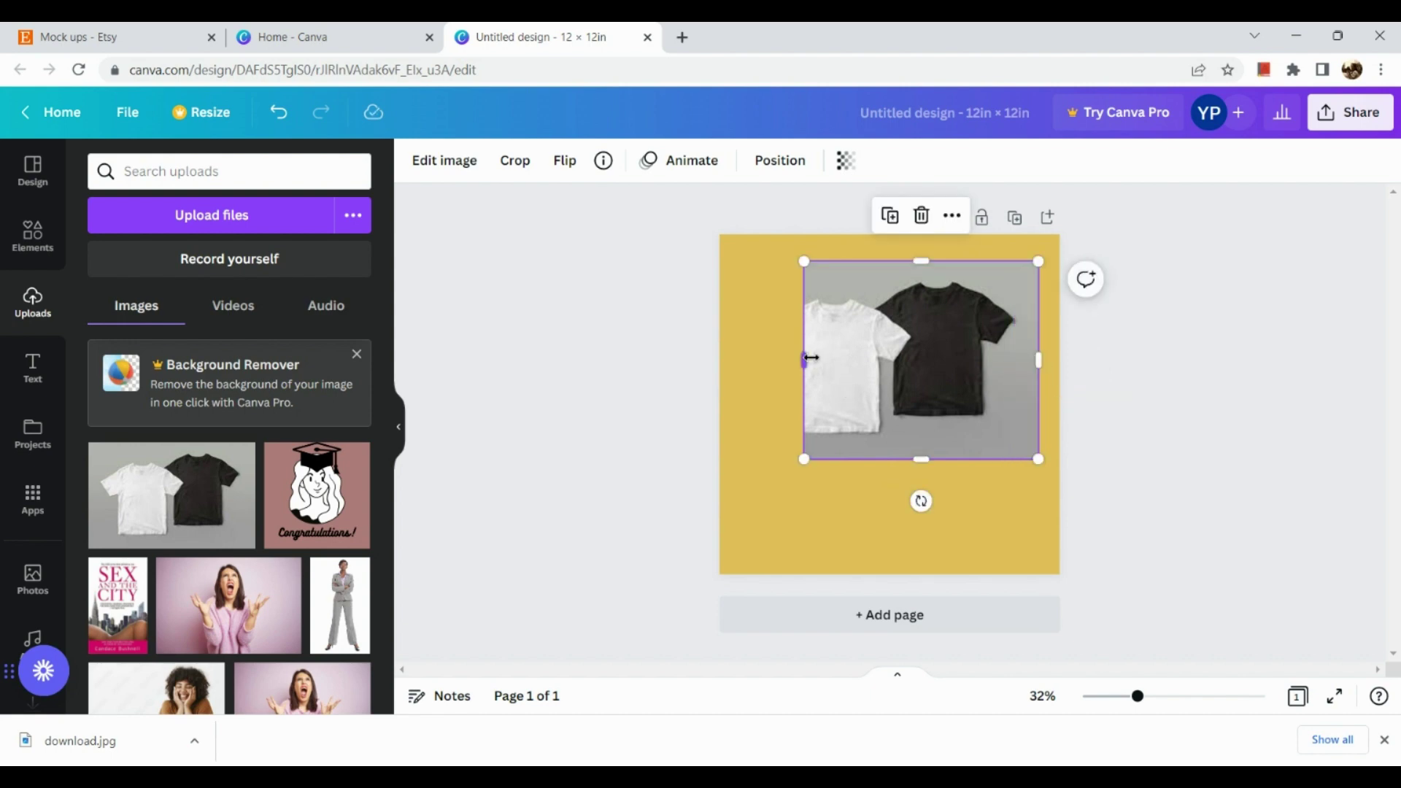
pyautogui.moveTo(807, 358); pyautogui.dragTo(747, 359)
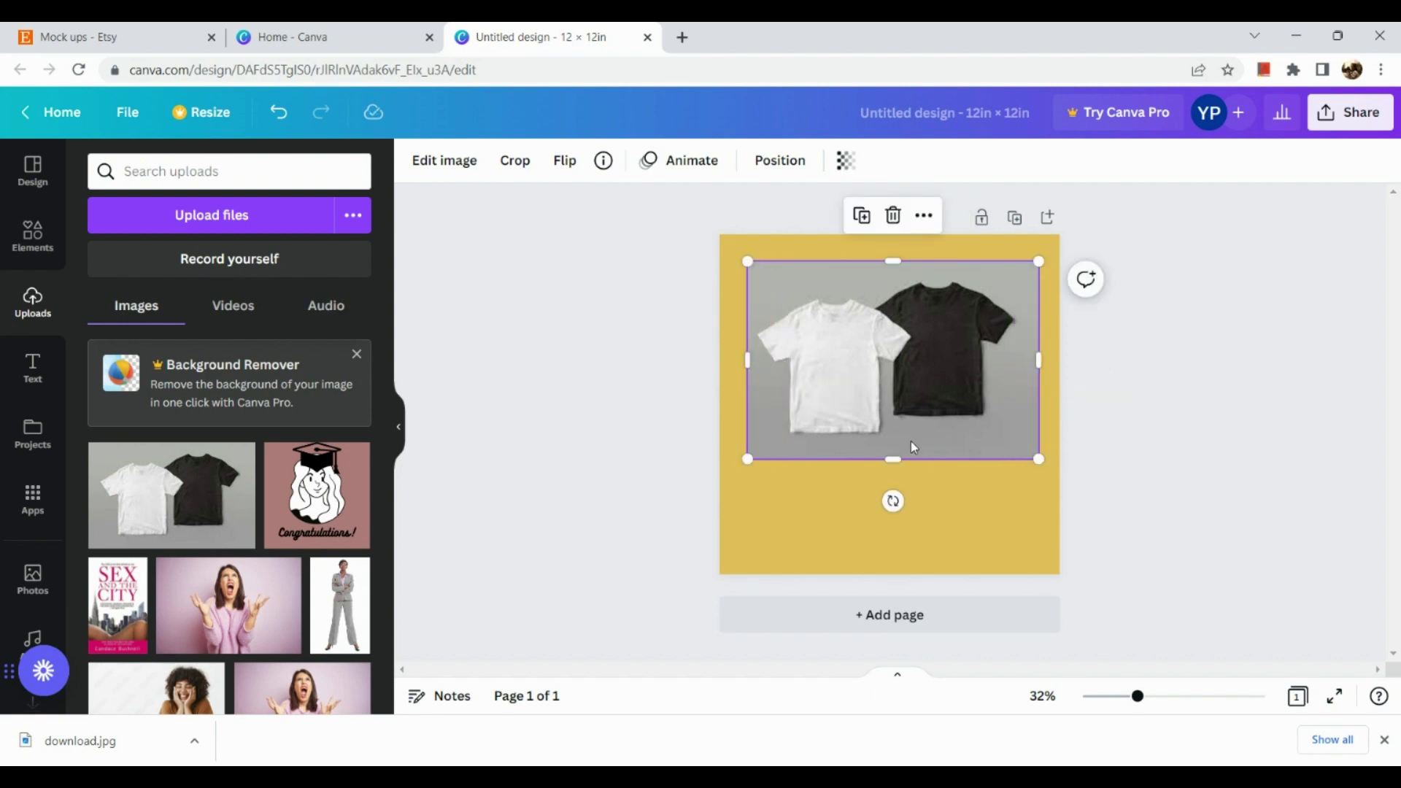
pyautogui.moveTo(902, 478); pyautogui.dragTo(895, 513)
pyautogui.moveTo(747, 400); pyautogui.dragTo(720, 391)
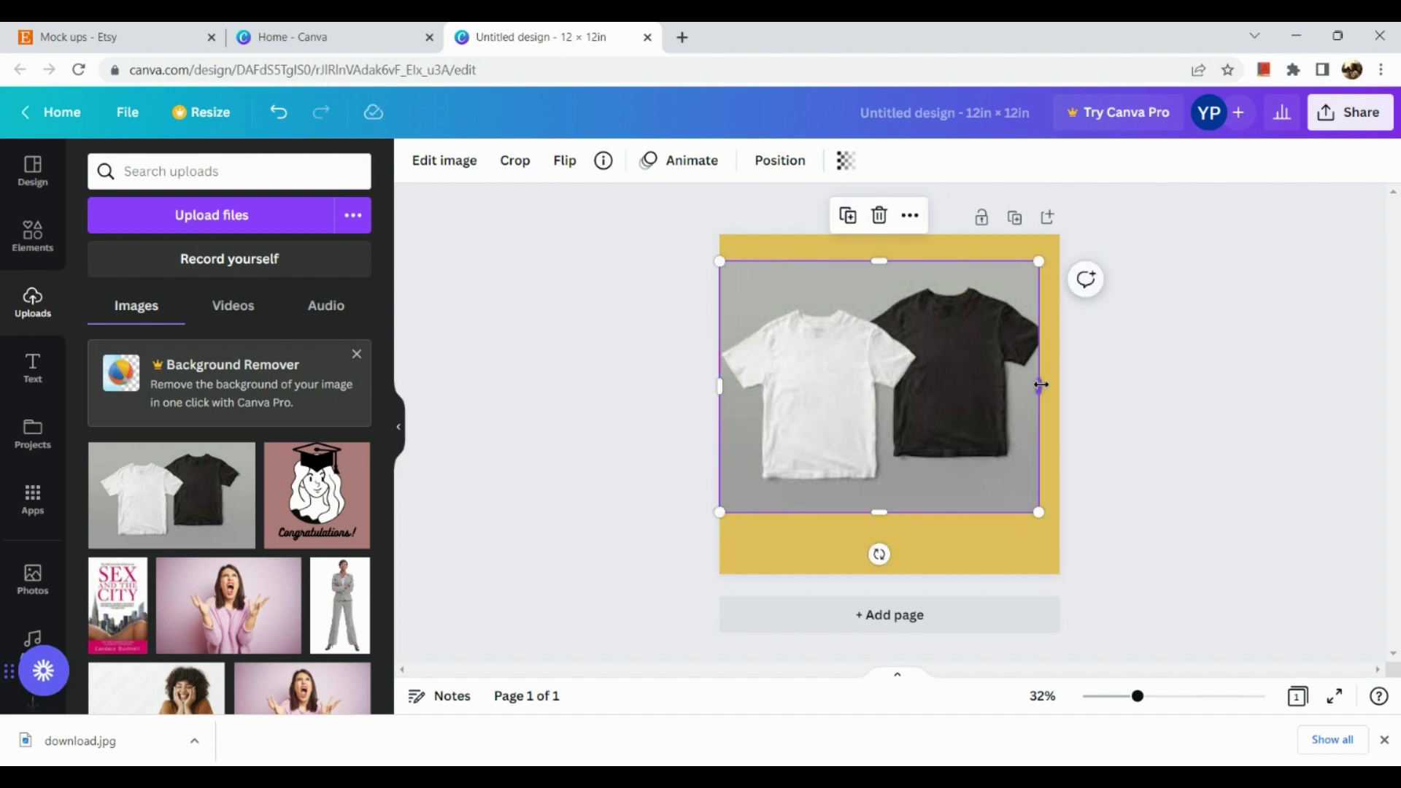
pyautogui.moveTo(1041, 385); pyautogui.dragTo(1060, 385)
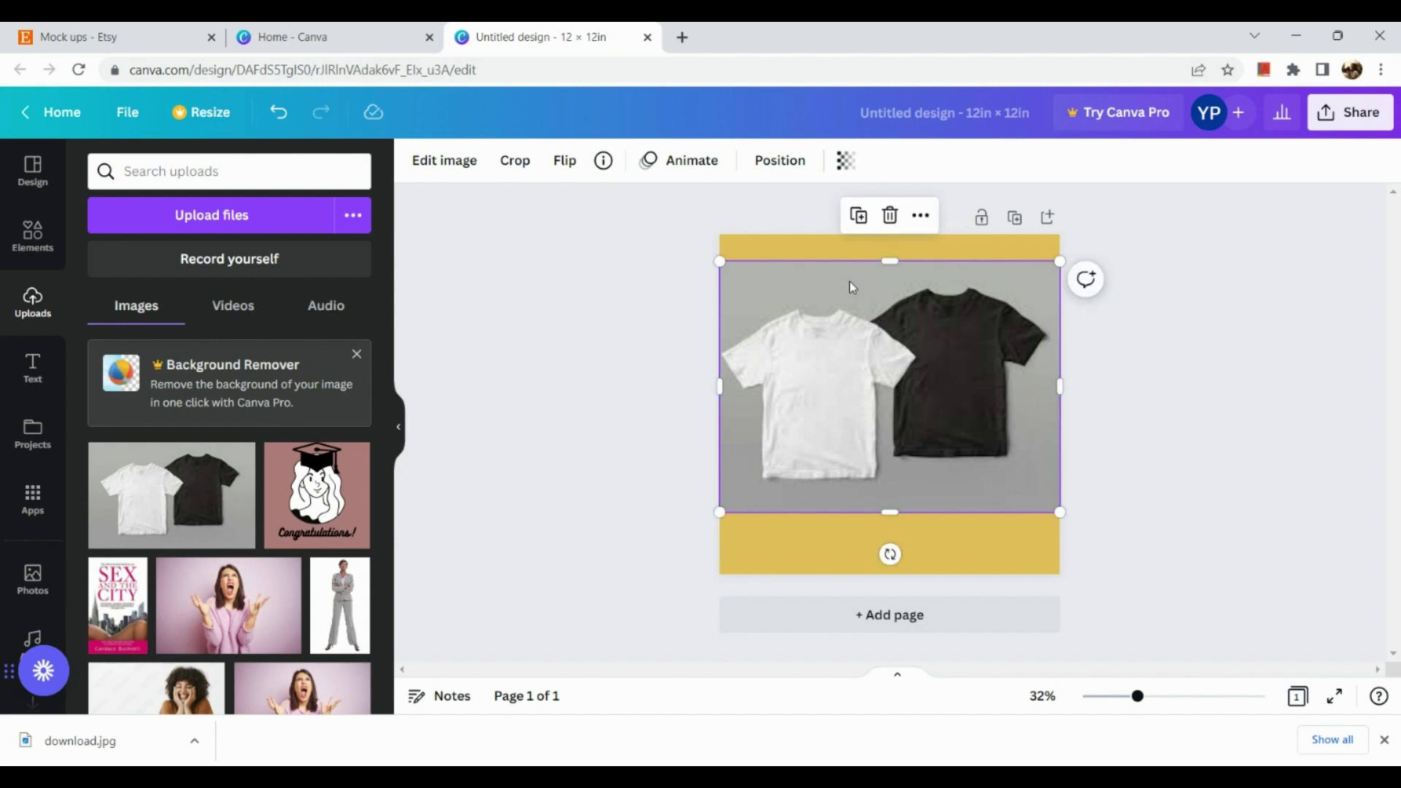
pyautogui.click(605, 368)
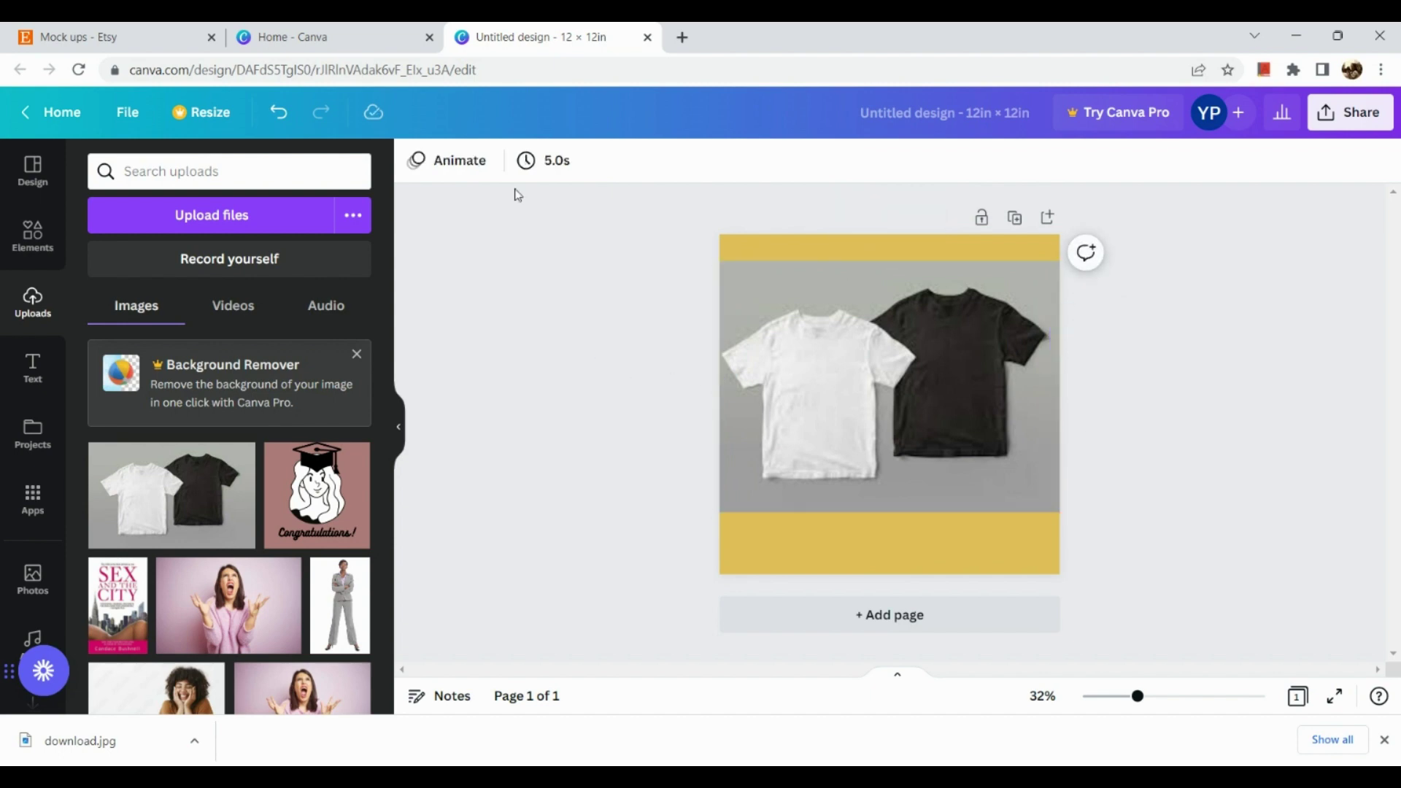
pyautogui.click(854, 331)
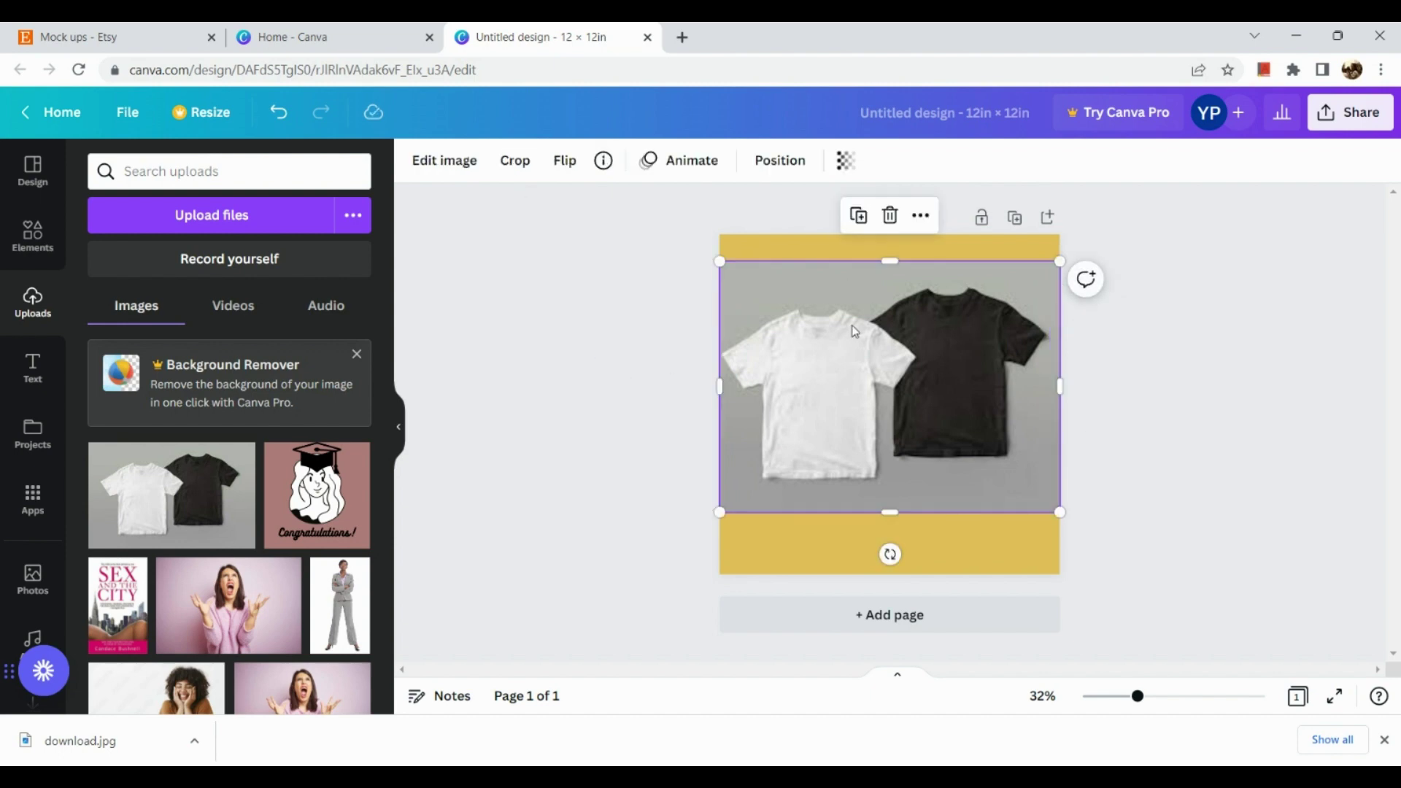
pyautogui.click(460, 168)
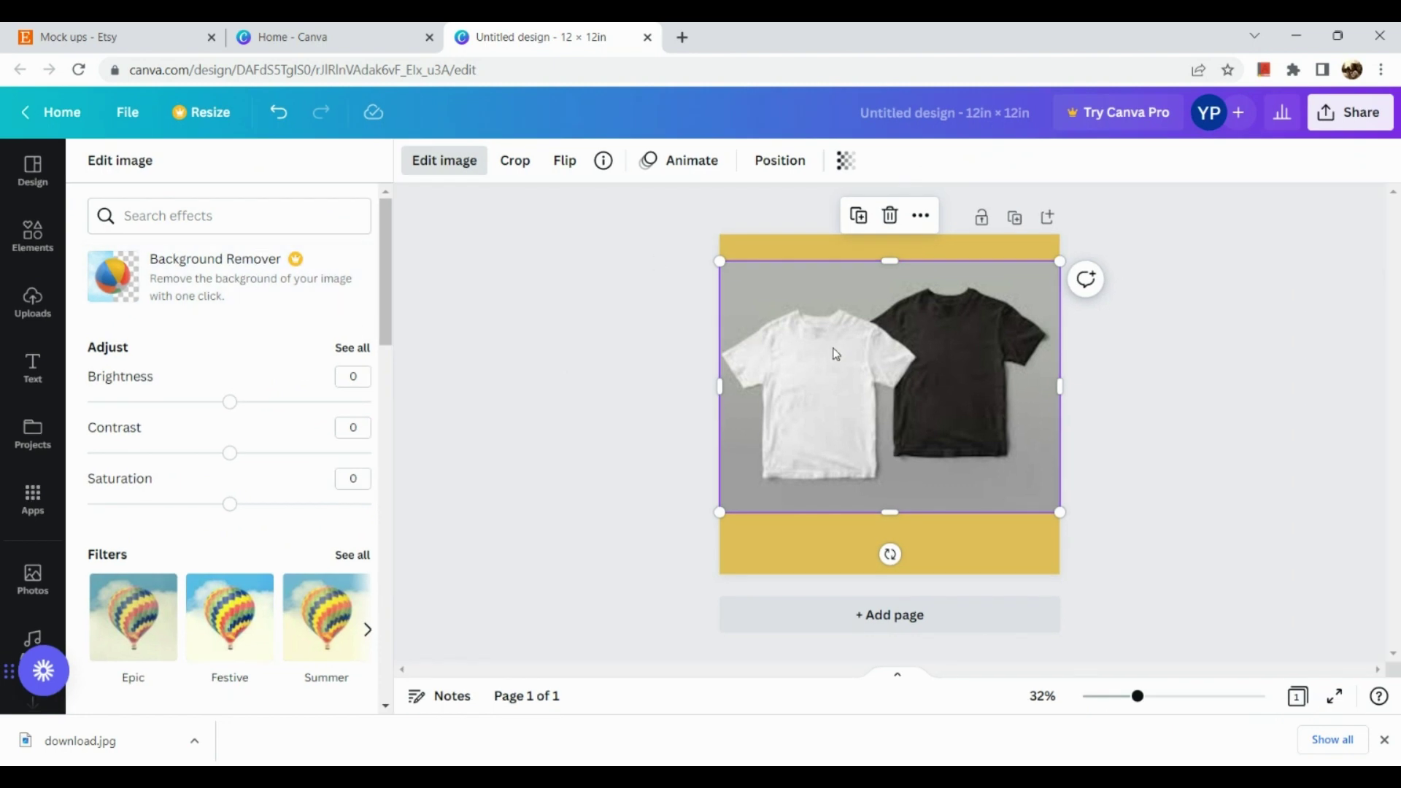
pyautogui.click(834, 380)
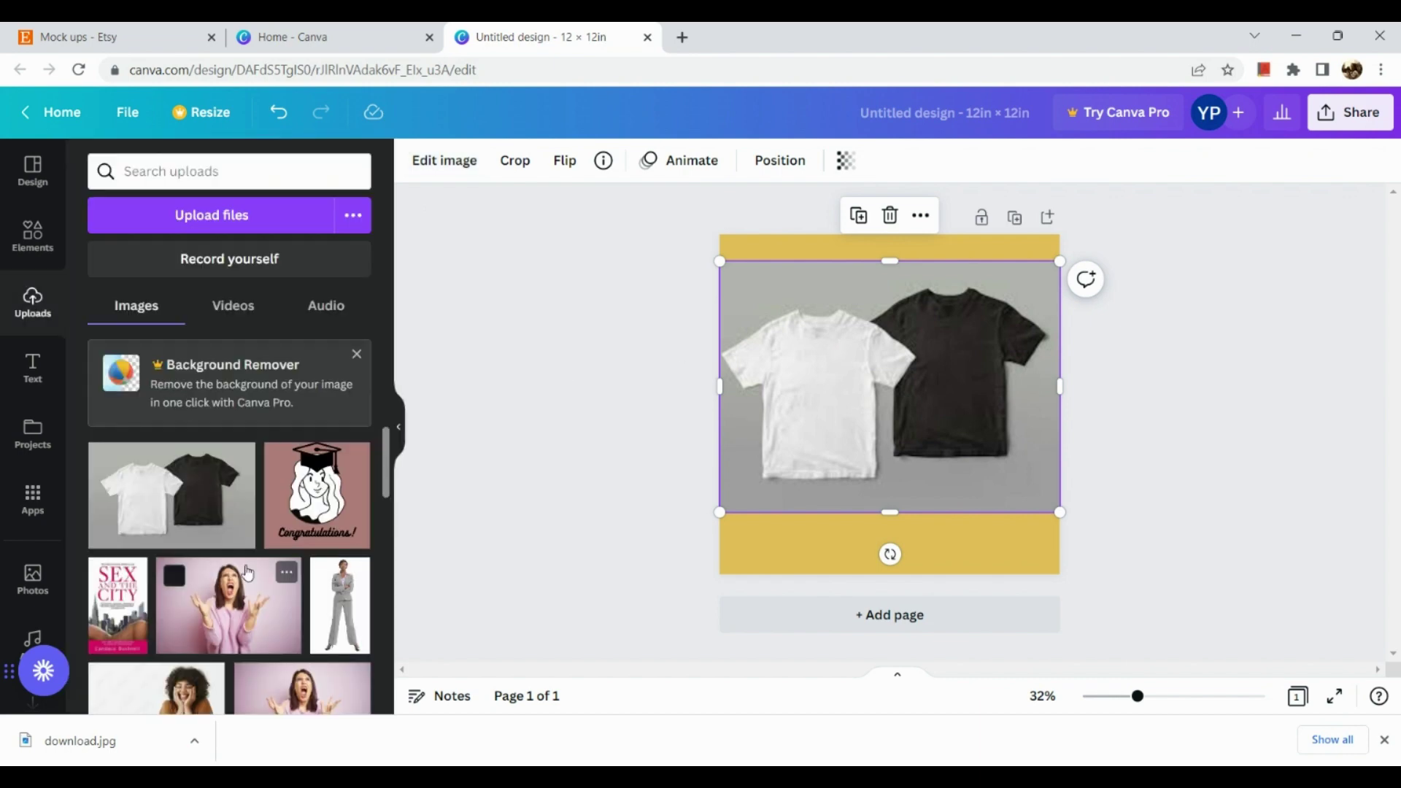
# Put a shrunken Congratulations design on the white shirt and a copy on the black shirt
pyautogui.click(352, 498)
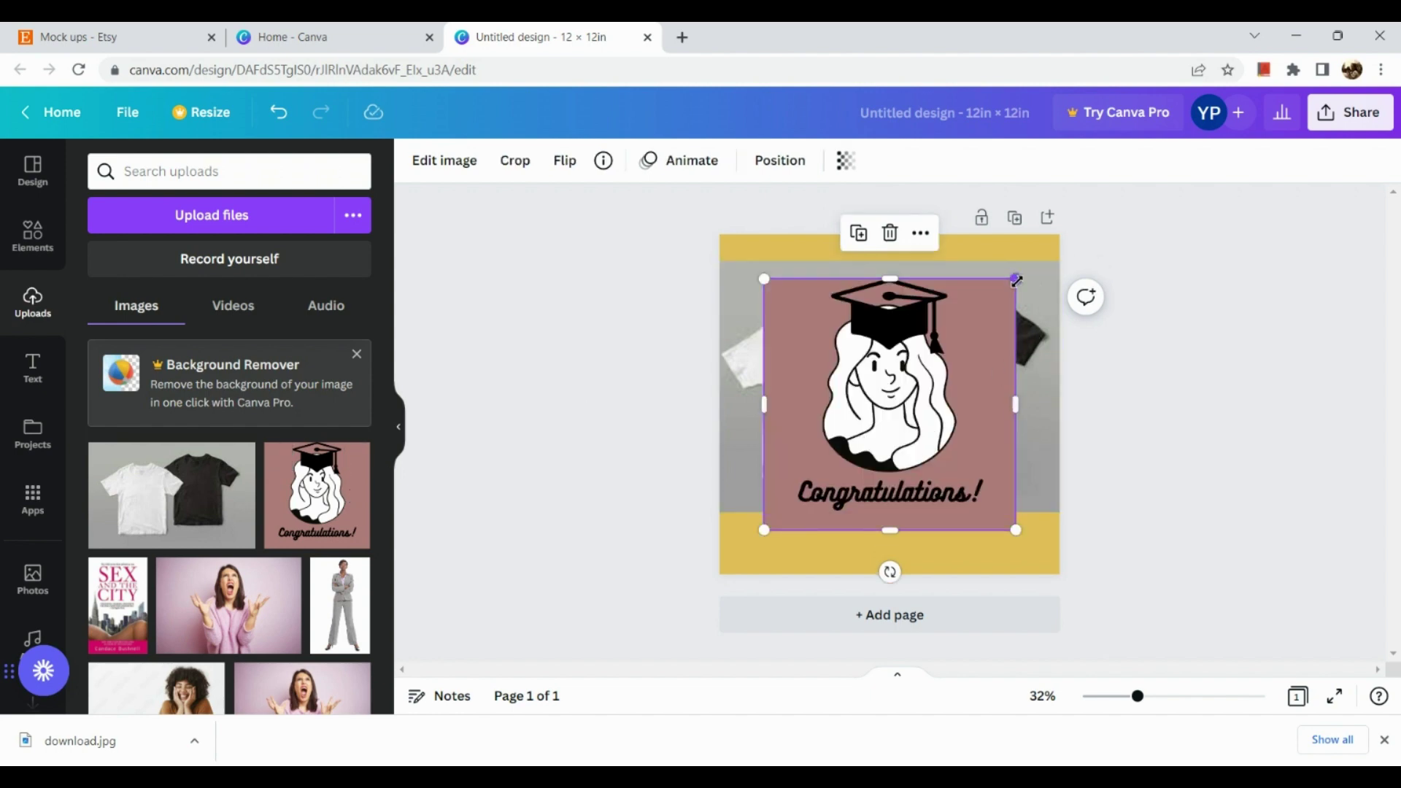
pyautogui.moveTo(986, 313); pyautogui.dragTo(832, 412)
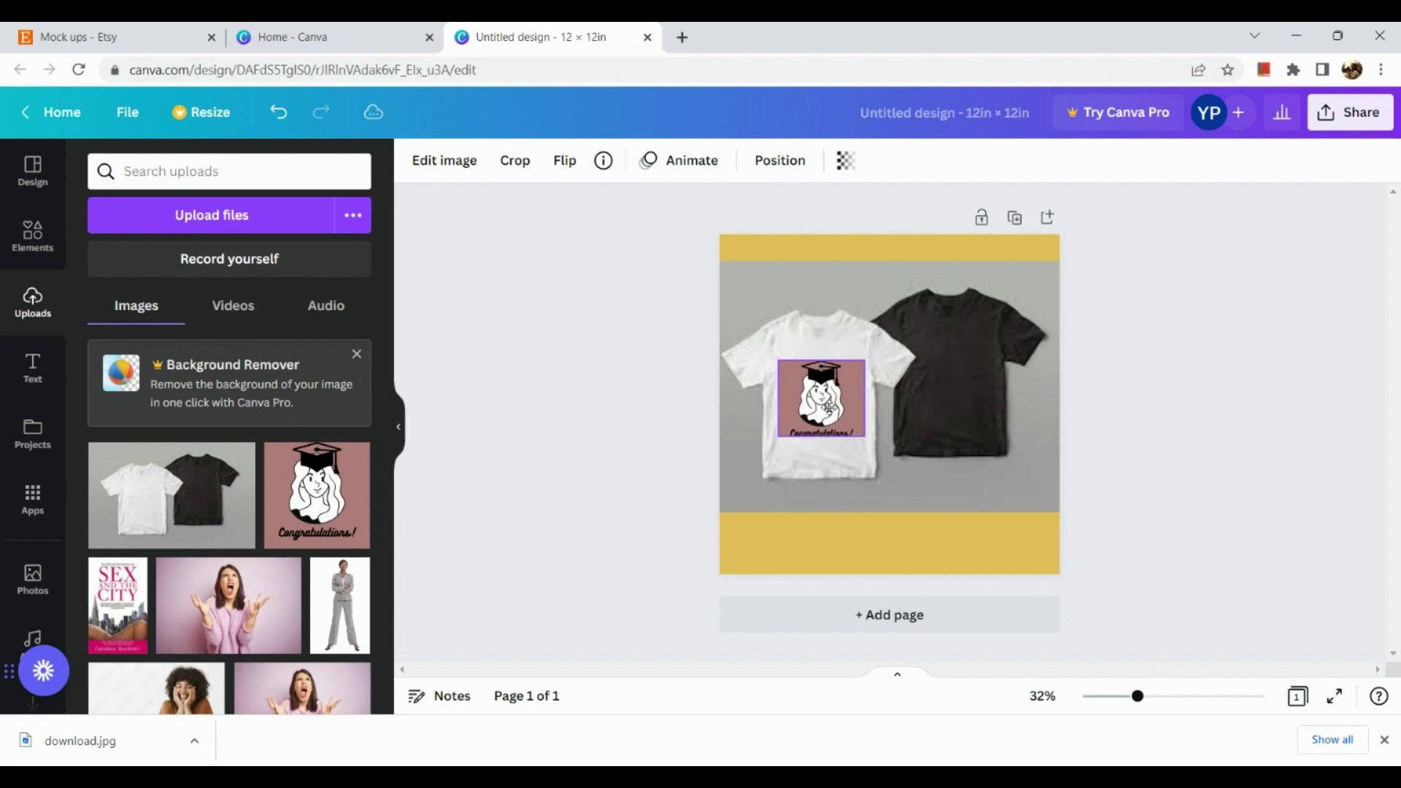
pyautogui.click(748, 460)
pyautogui.click(282, 452)
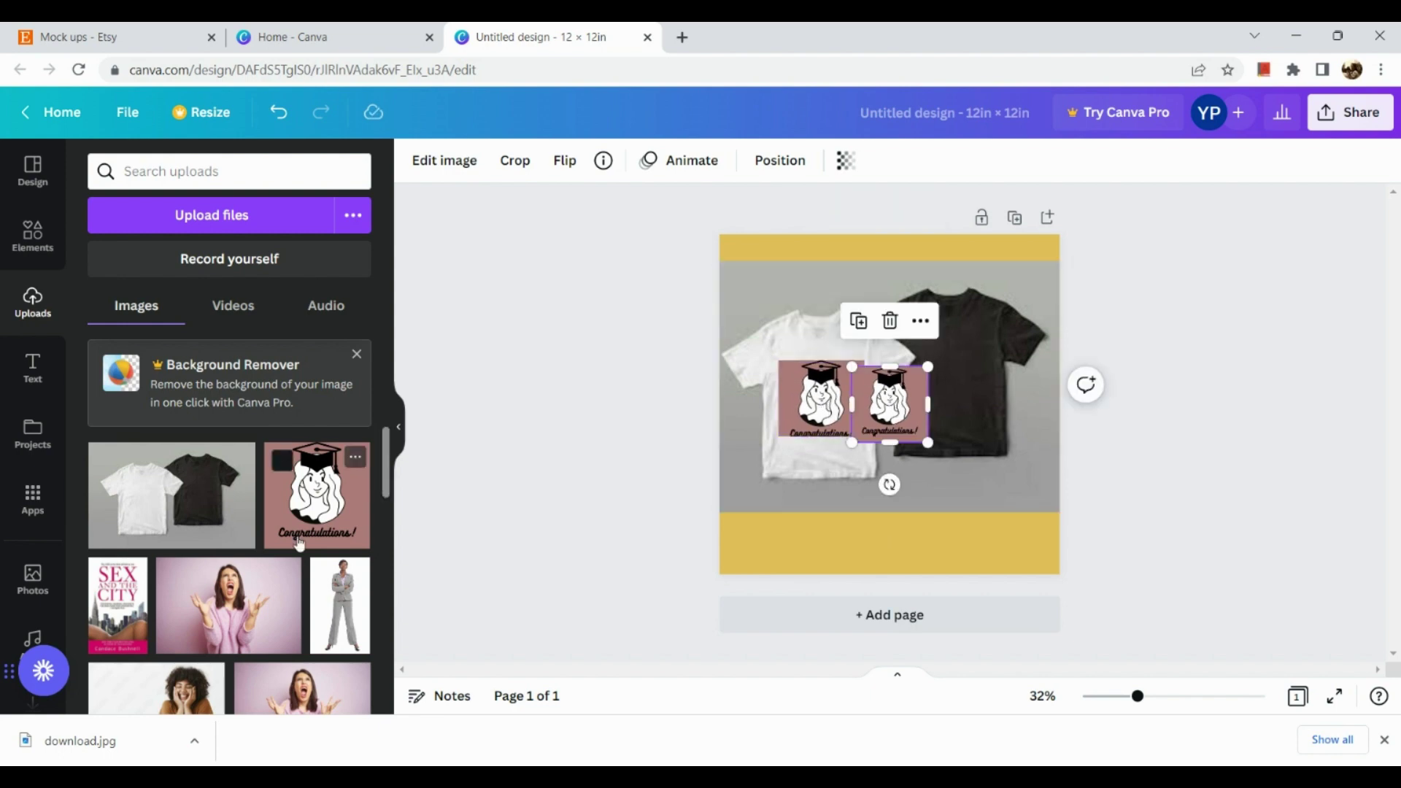
pyautogui.moveTo(927, 397)
pyautogui.mouseDown()
pyautogui.moveTo(963, 385)
pyautogui.moveTo(934, 382)
pyautogui.mouseUp()
# Shrink the black-shirt design to match the white one, then add a blank second page
pyautogui.click(909, 551)
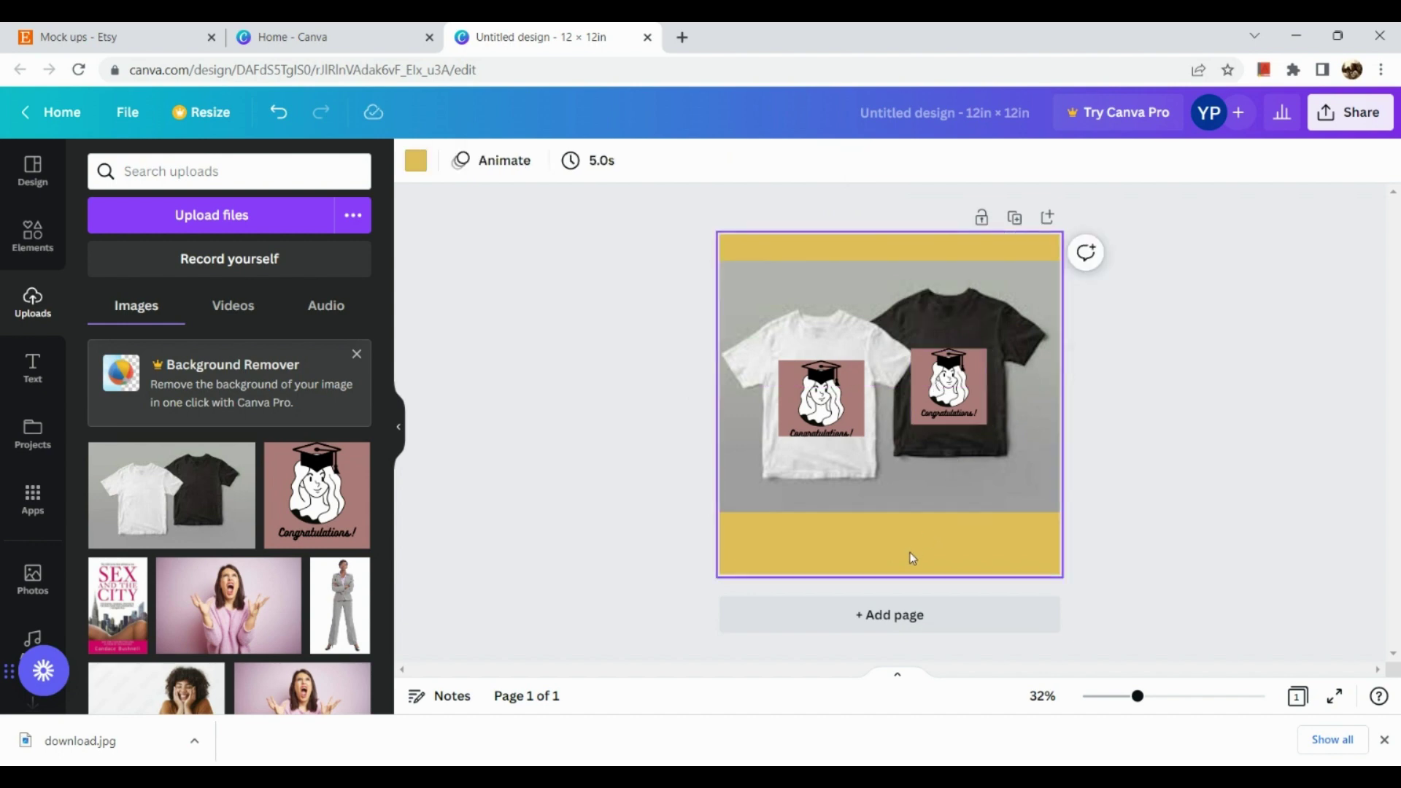
pyautogui.click(973, 375)
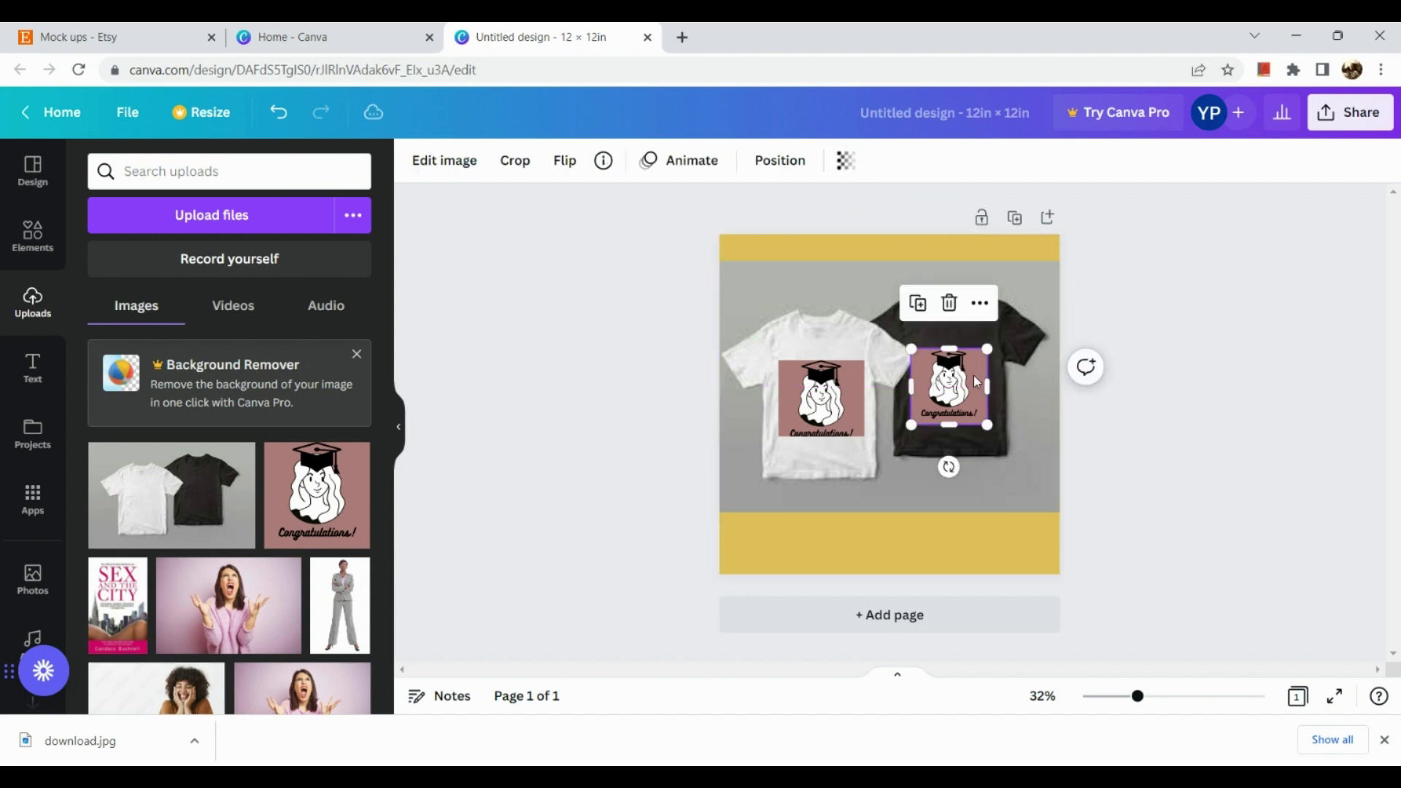
pyautogui.moveTo(912, 353); pyautogui.dragTo(958, 370)
pyautogui.click(1091, 433)
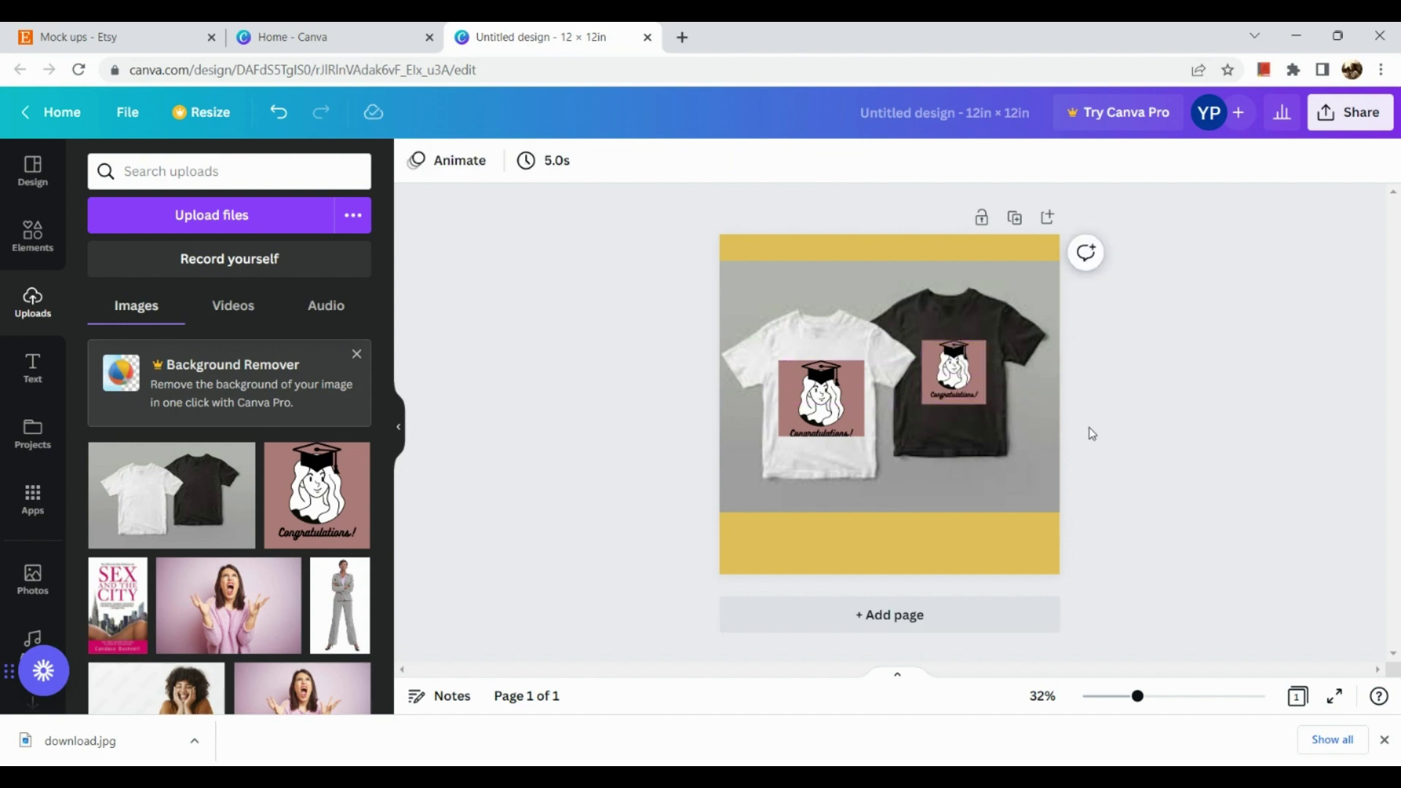
pyautogui.click(968, 395)
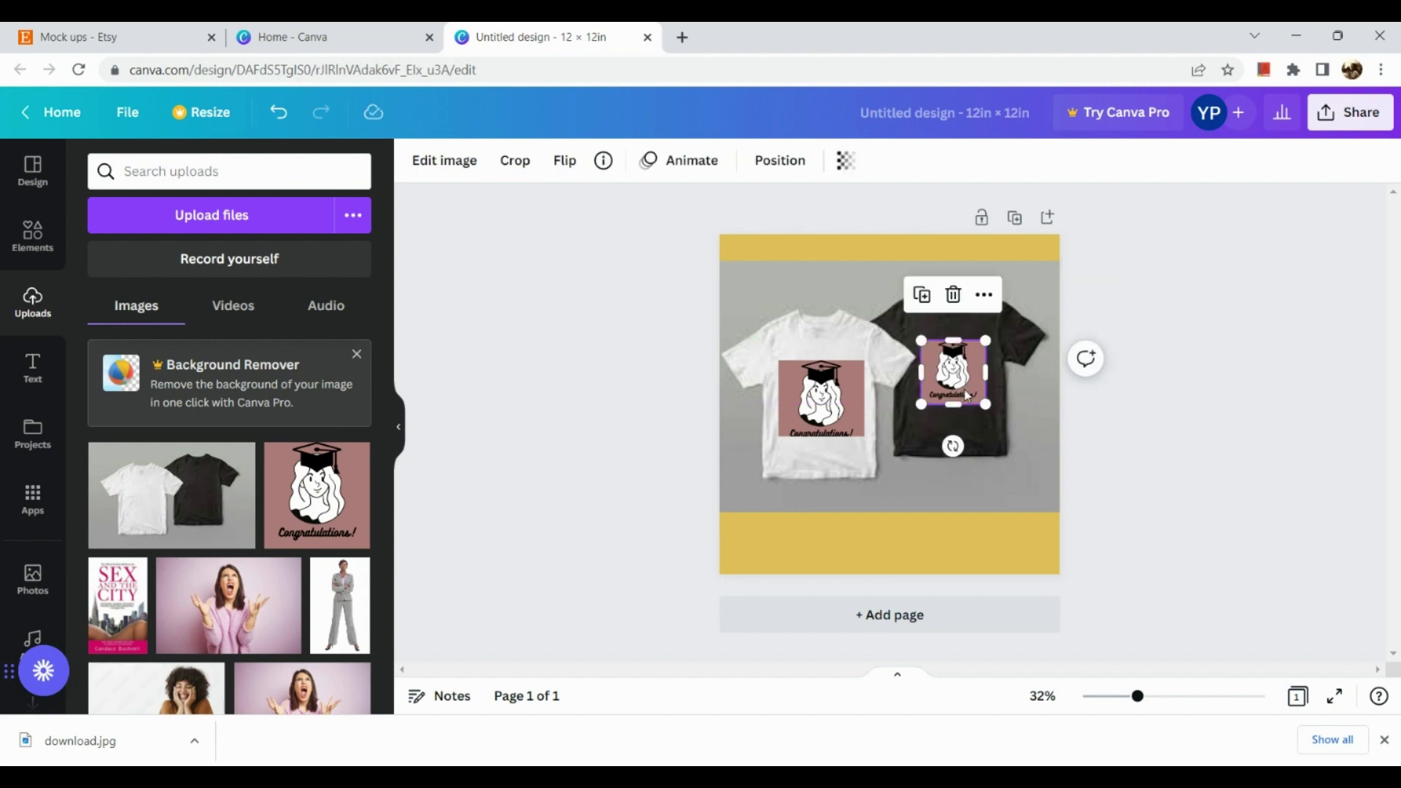
pyautogui.click(1137, 417)
pyautogui.click(831, 435)
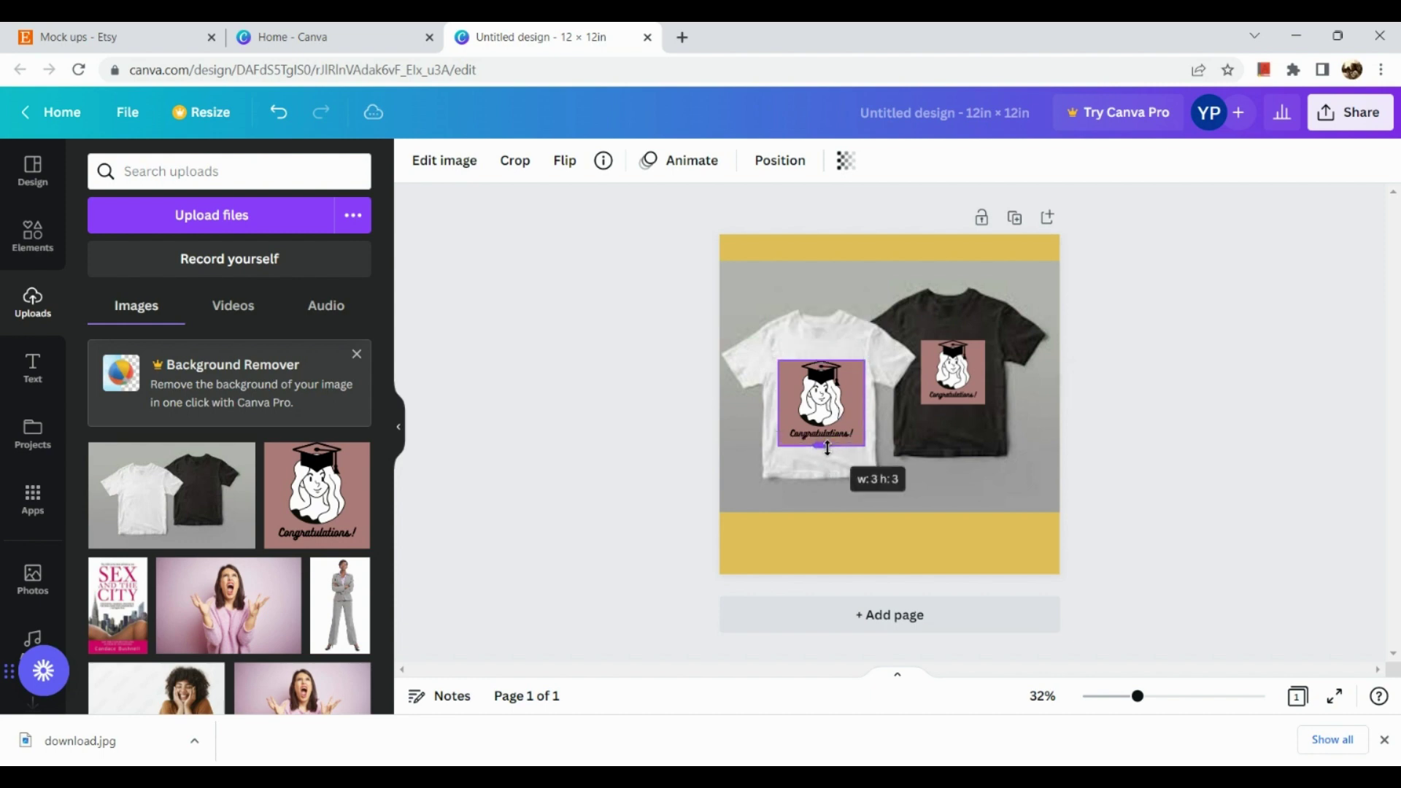
pyautogui.click(982, 503)
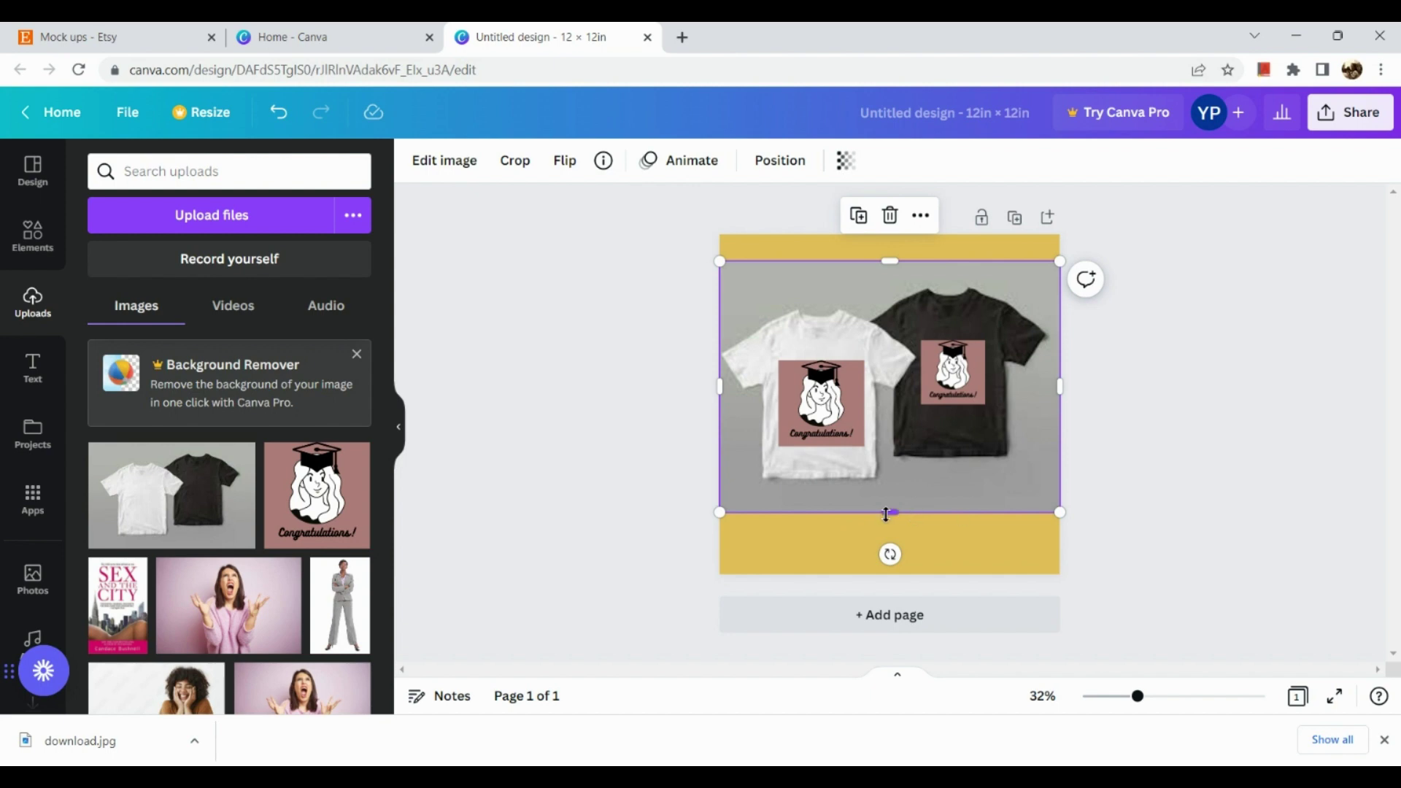
pyautogui.click(889, 614)
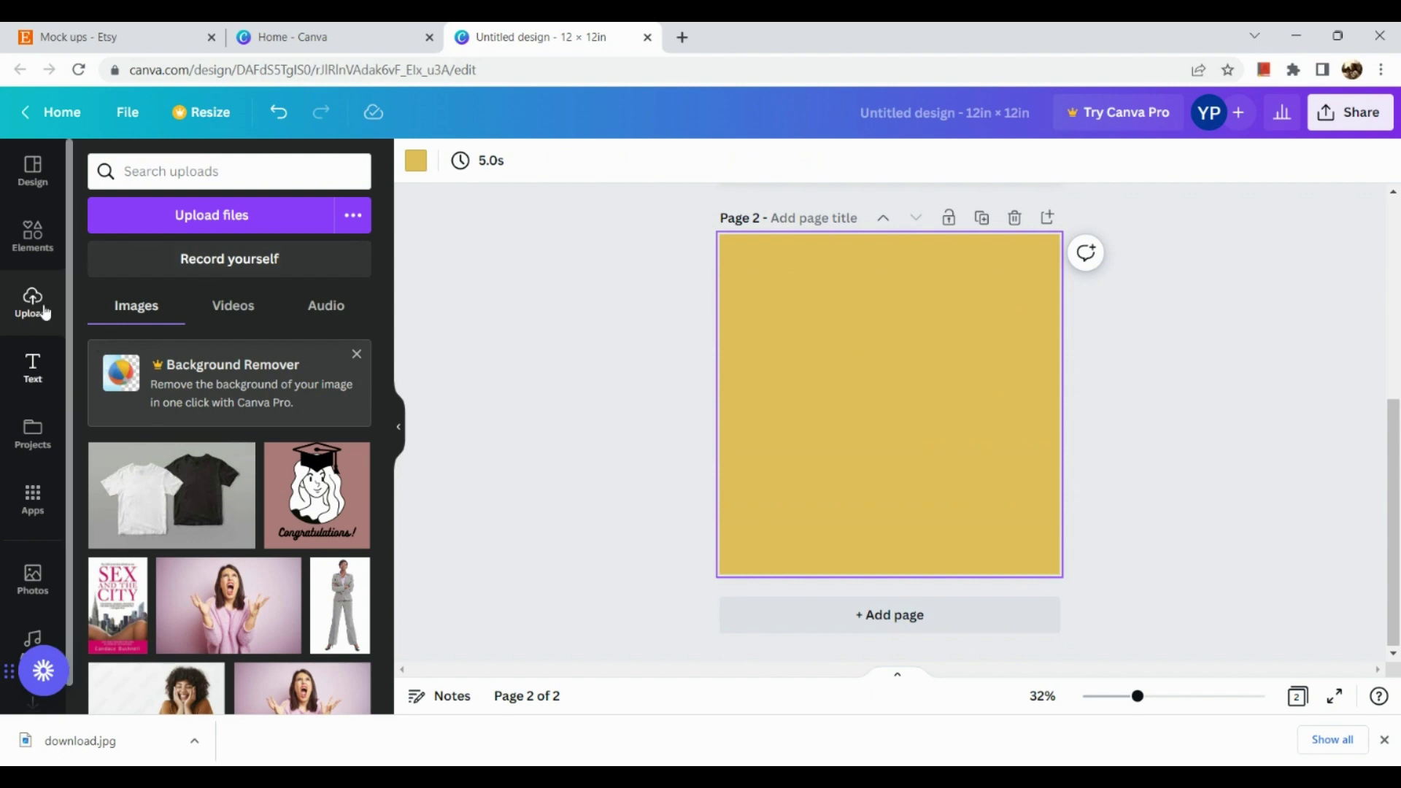
# Search Design templates for 'notebook mock up'
pyautogui.click(29, 174)
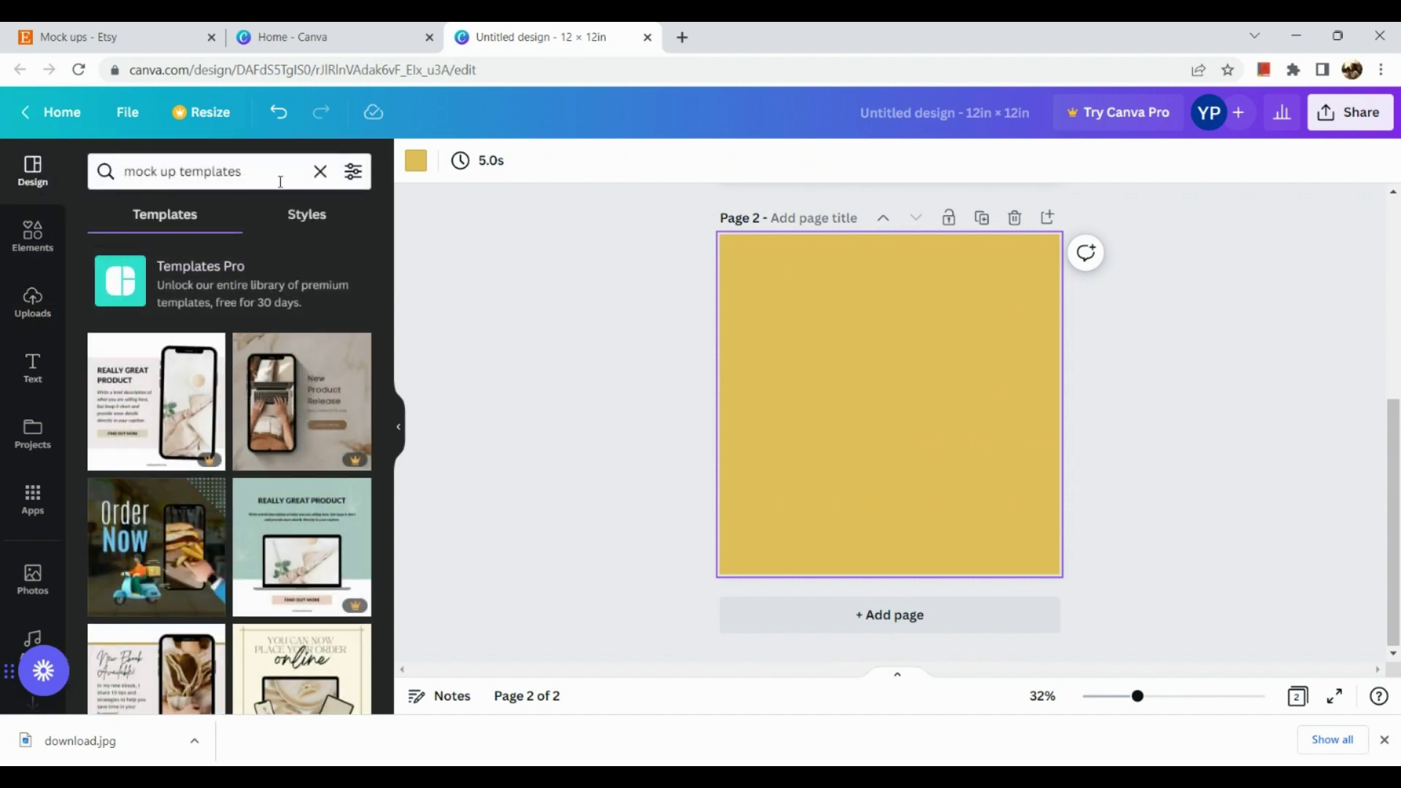
pyautogui.click(325, 172)
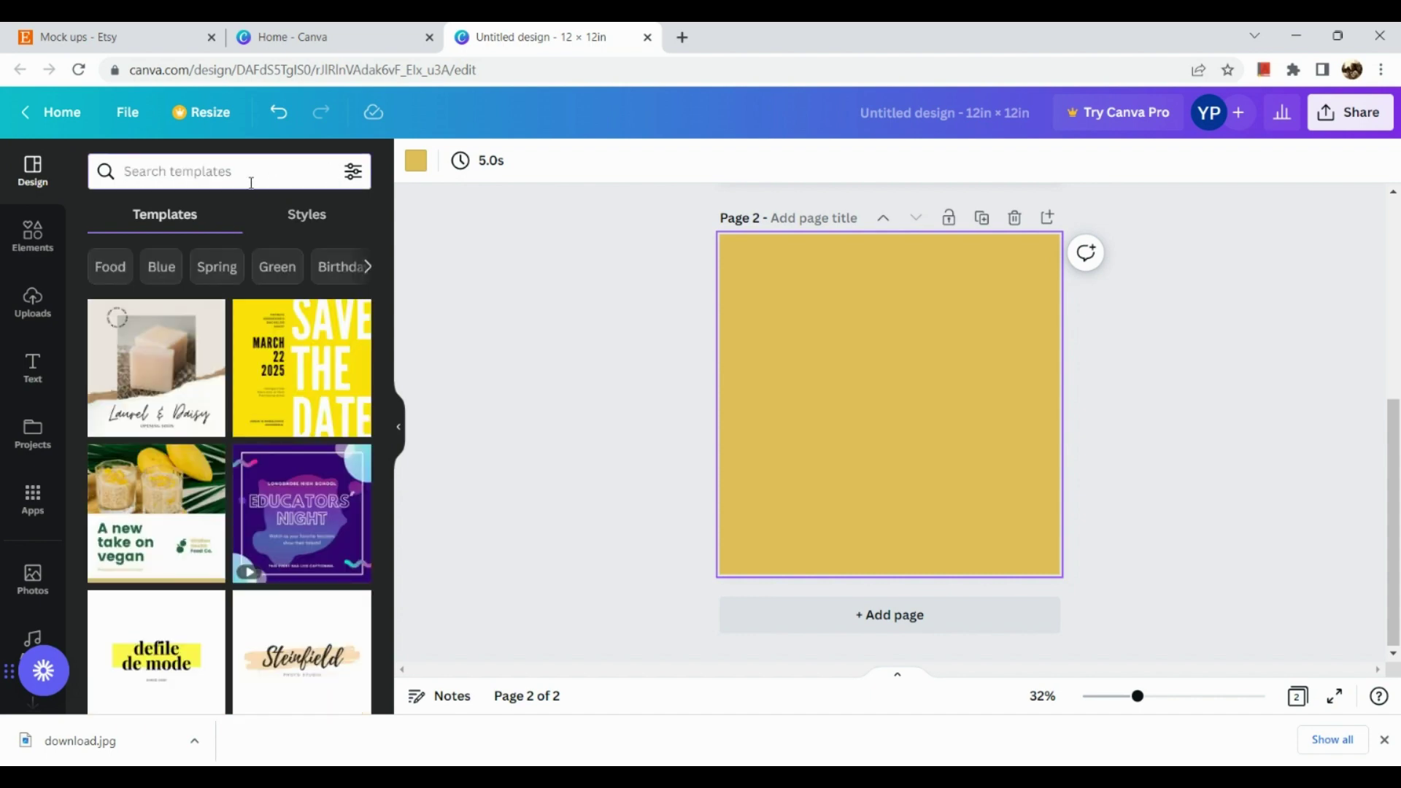
pyautogui.write('note')
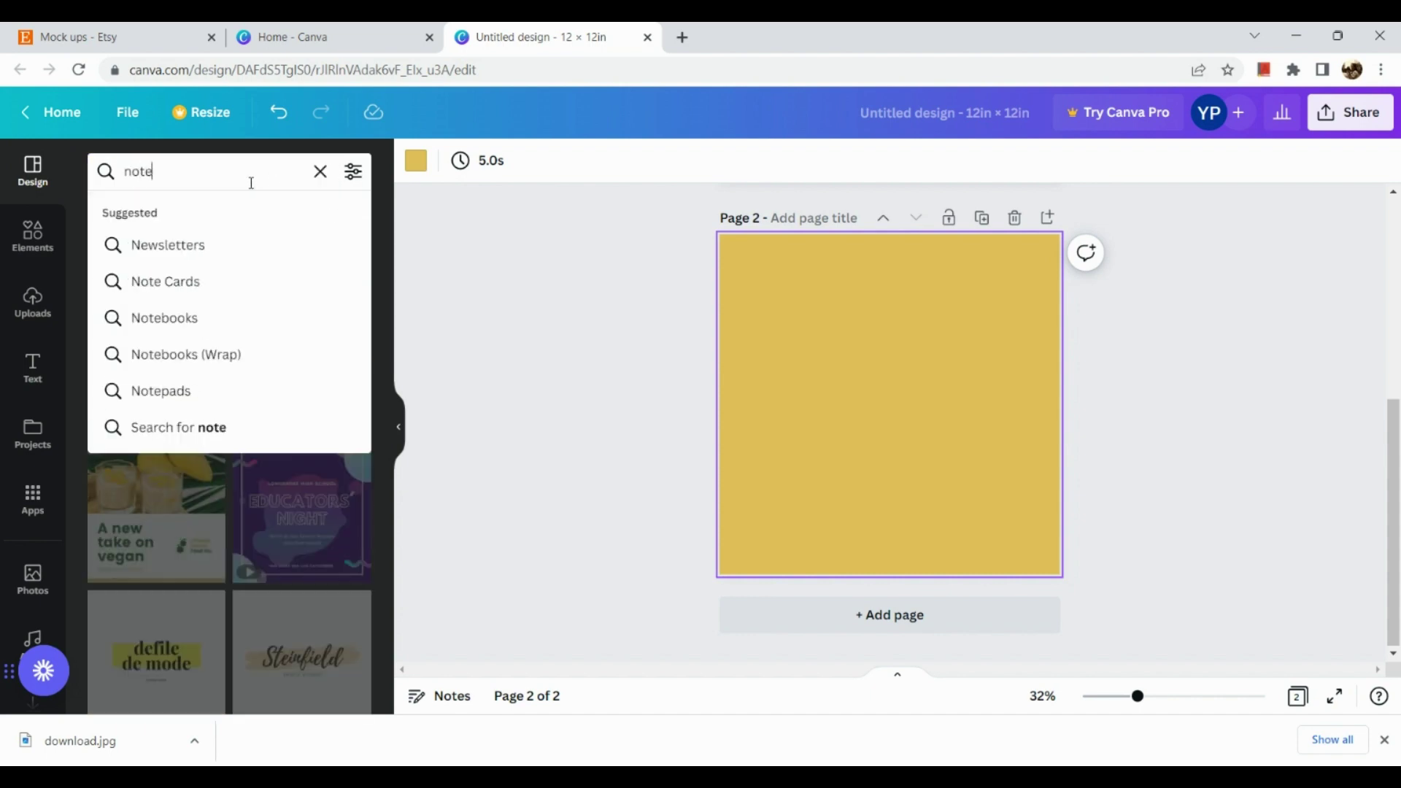
pyautogui.write('book')
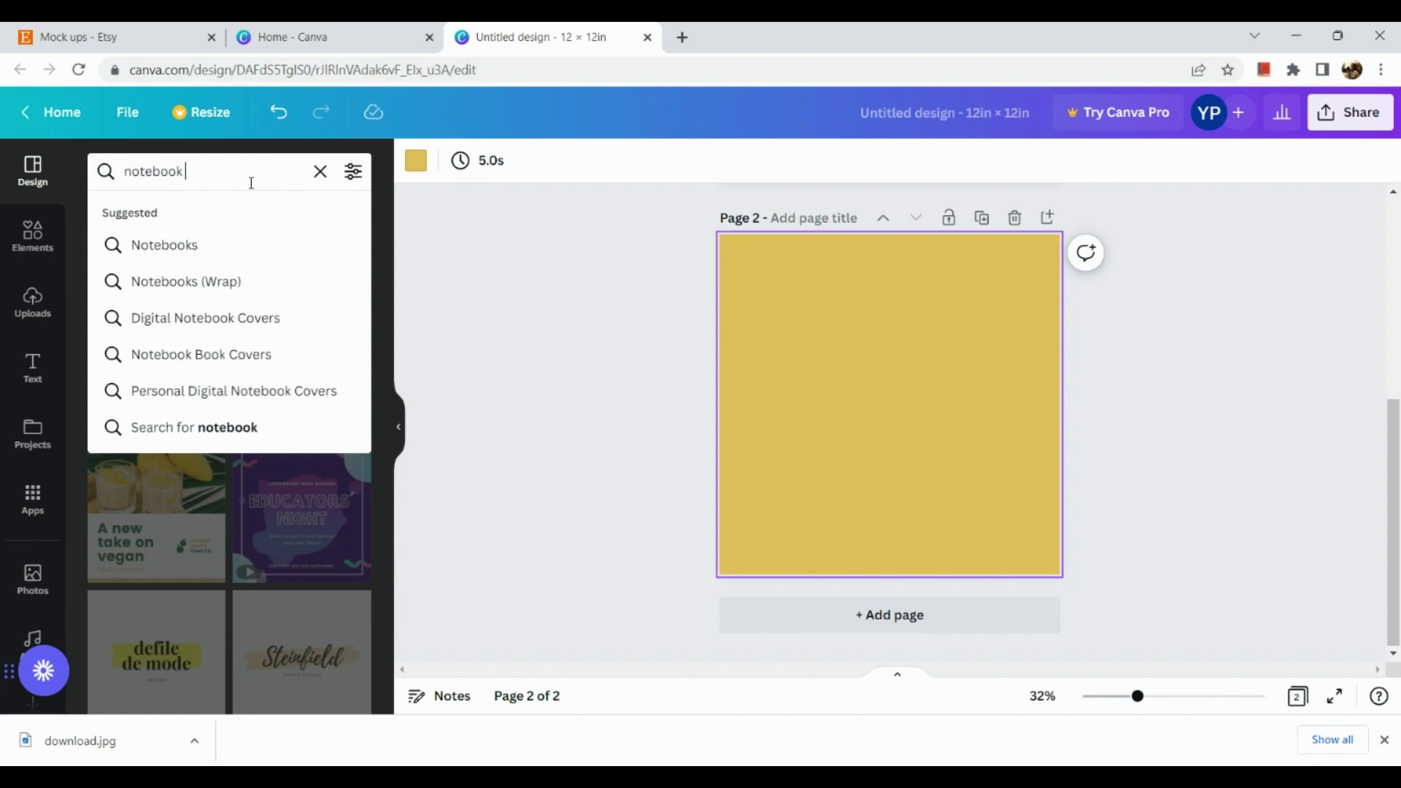
pyautogui.write(' mock up')
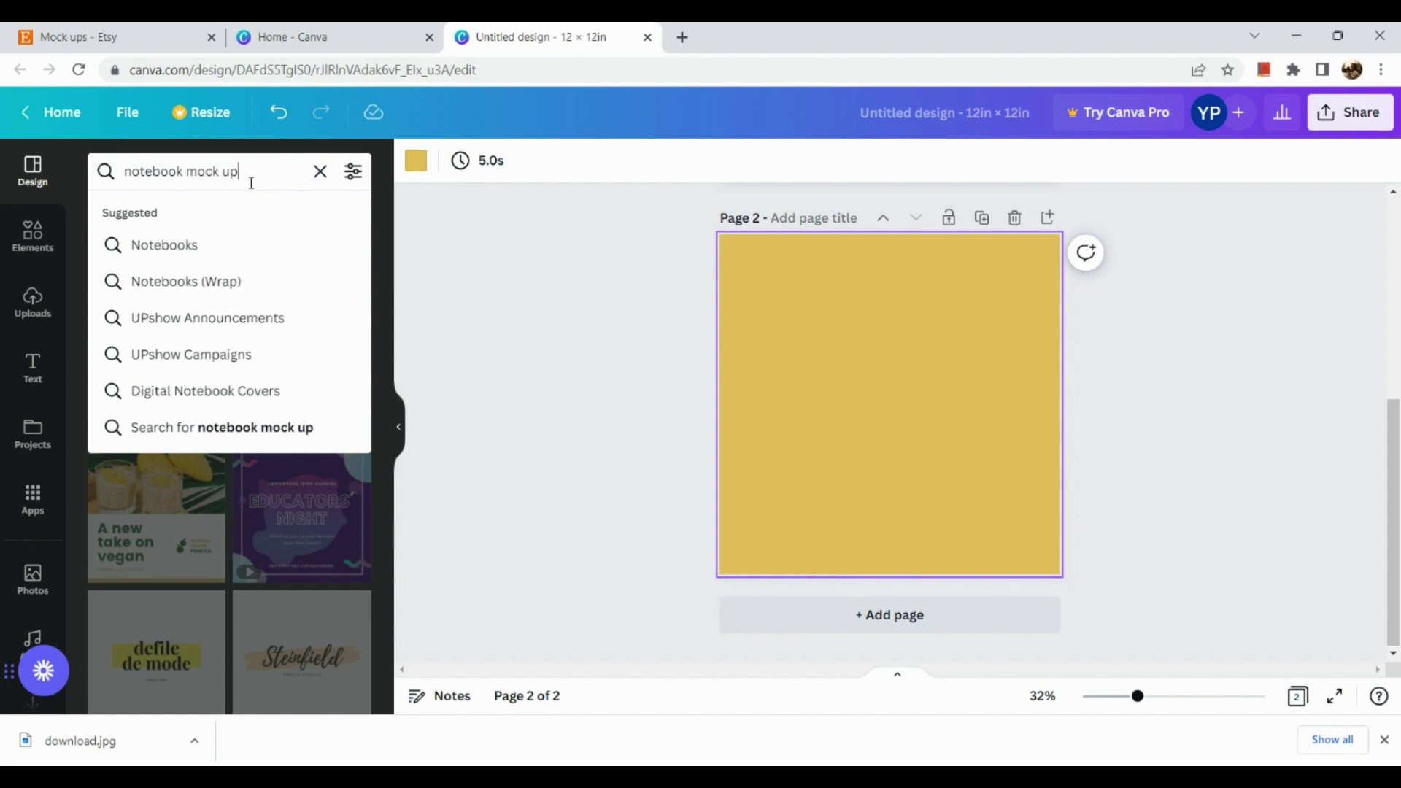
pyautogui.press('Return')
pyautogui.scroll(-6, 226, 432)
pyautogui.scroll(4, 226, 432)
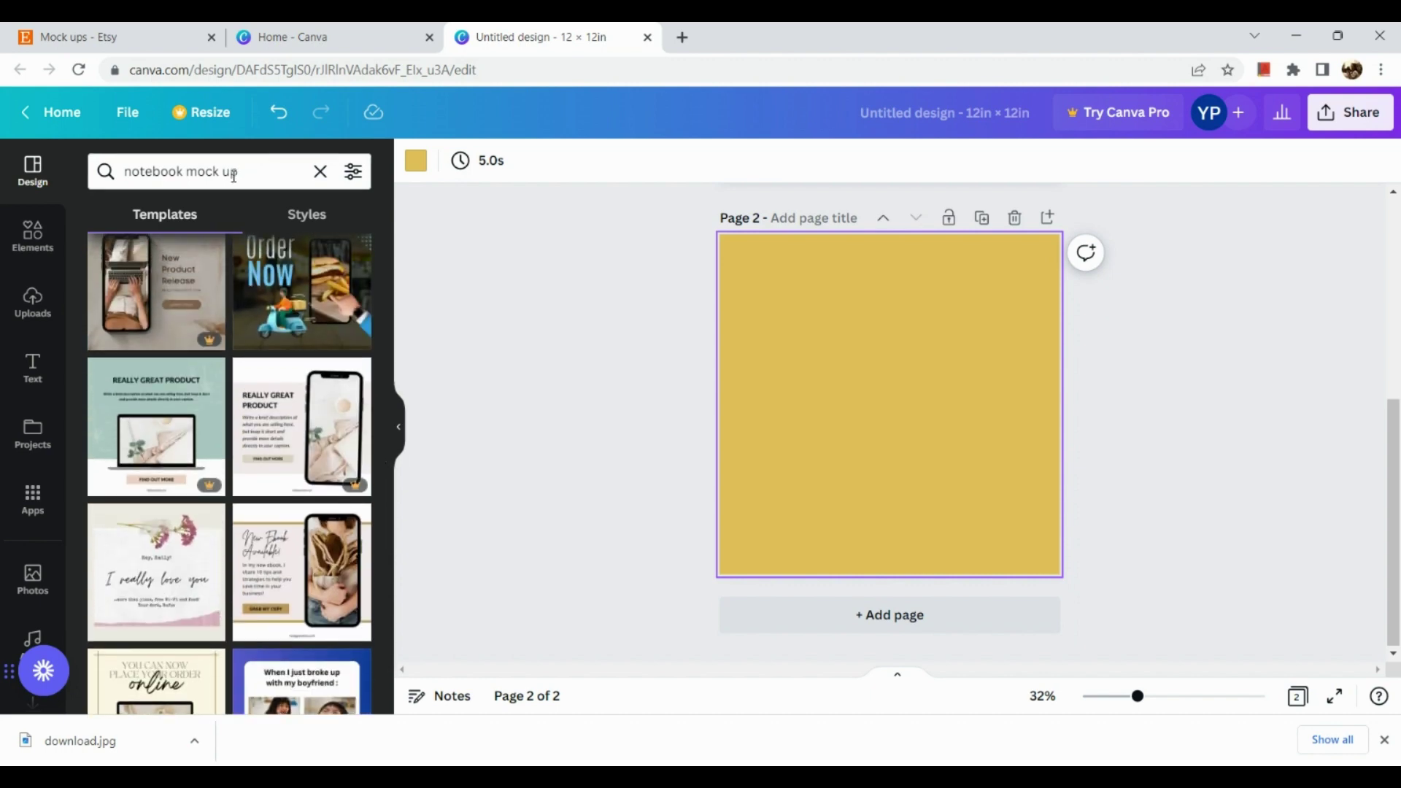
# Retry the template search as 'notebook' and 'note book', then choose the Notebook Book Covers suggestion
pyautogui.doubleClick(232, 172)
pyautogui.press('BackSpace')
pyautogui.press('BackSpace')
pyautogui.press('BackSpace')
pyautogui.press('BackSpace')
pyautogui.press('BackSpace')
pyautogui.press('BackSpace')
pyautogui.press('BackSpace')
pyautogui.press('BackSpace')
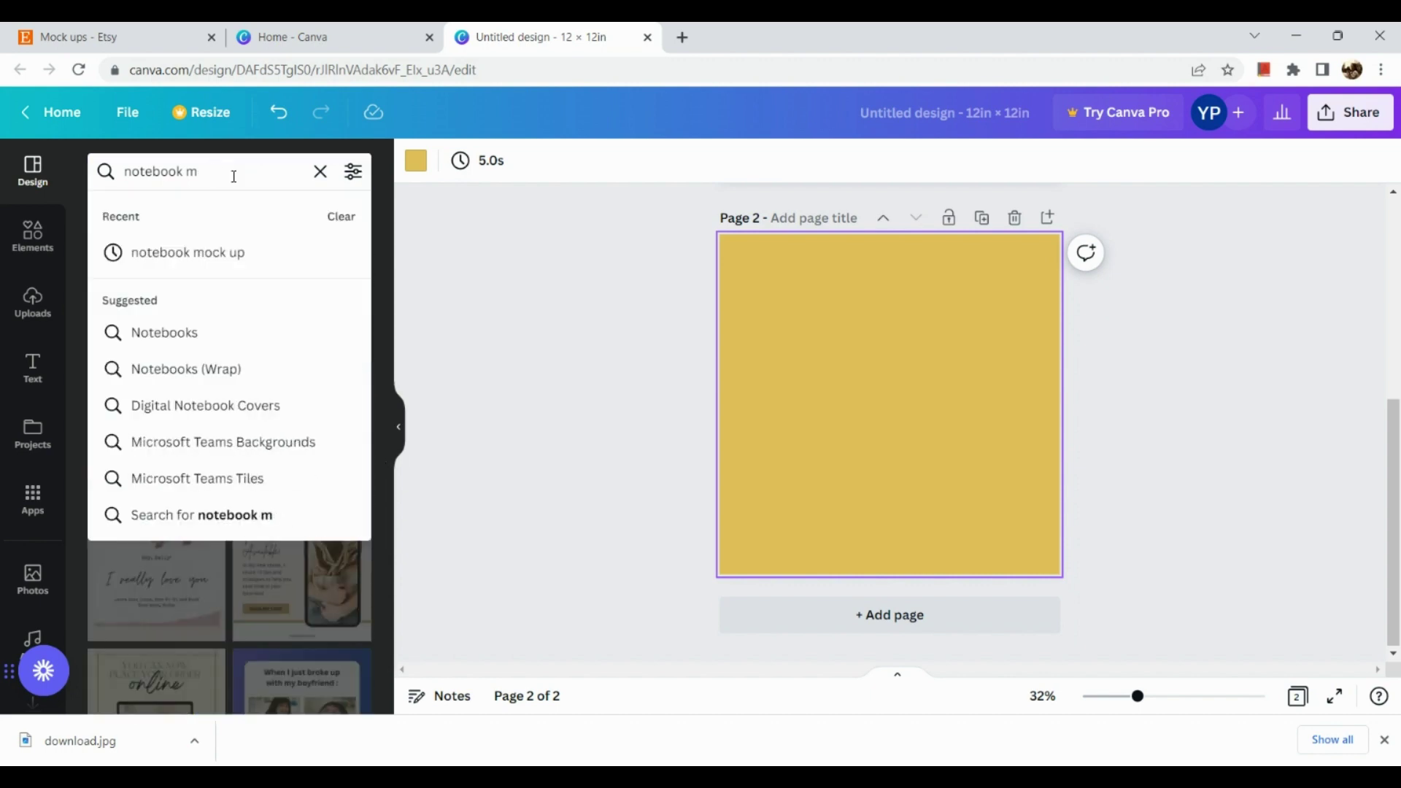
pyautogui.write('k')
pyautogui.press('Return')
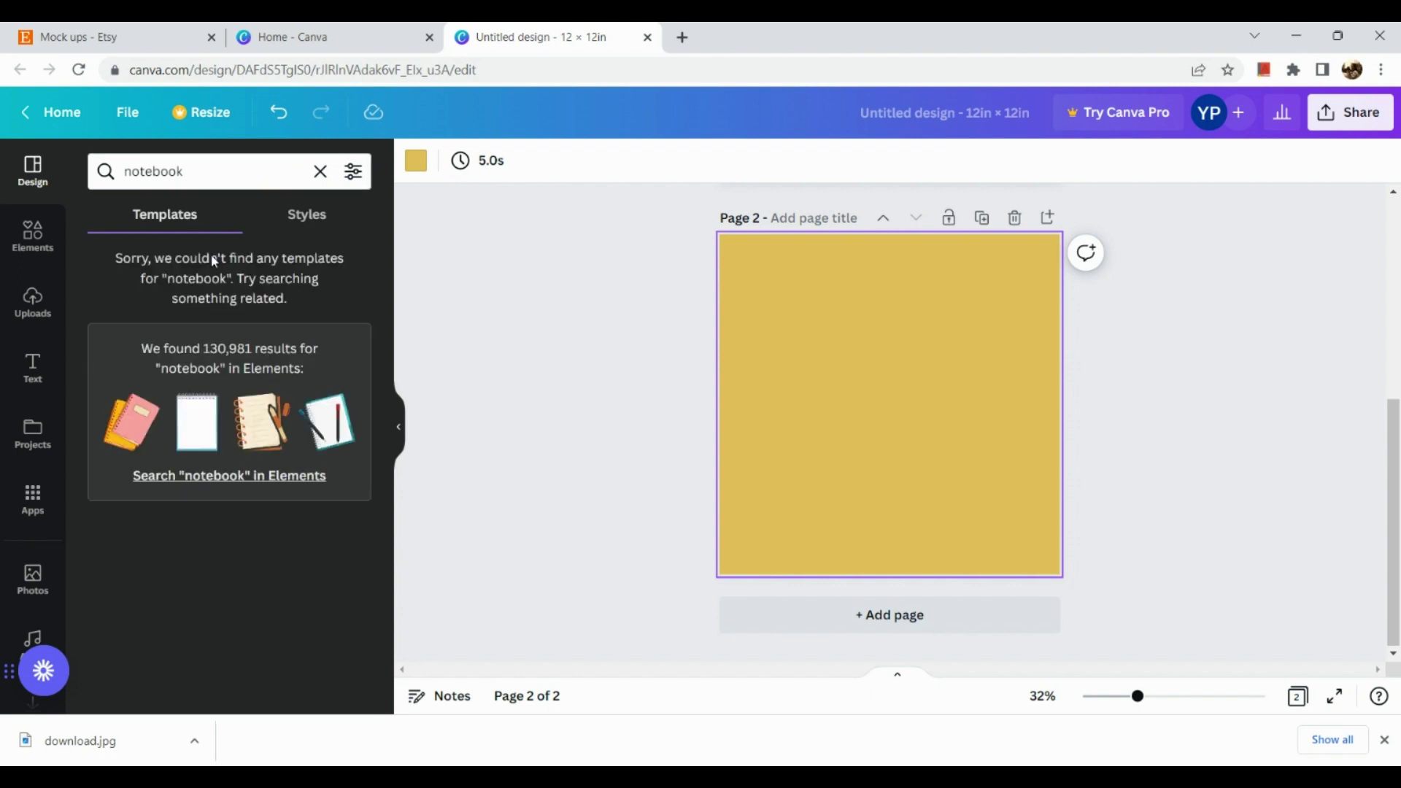
pyautogui.click(160, 178)
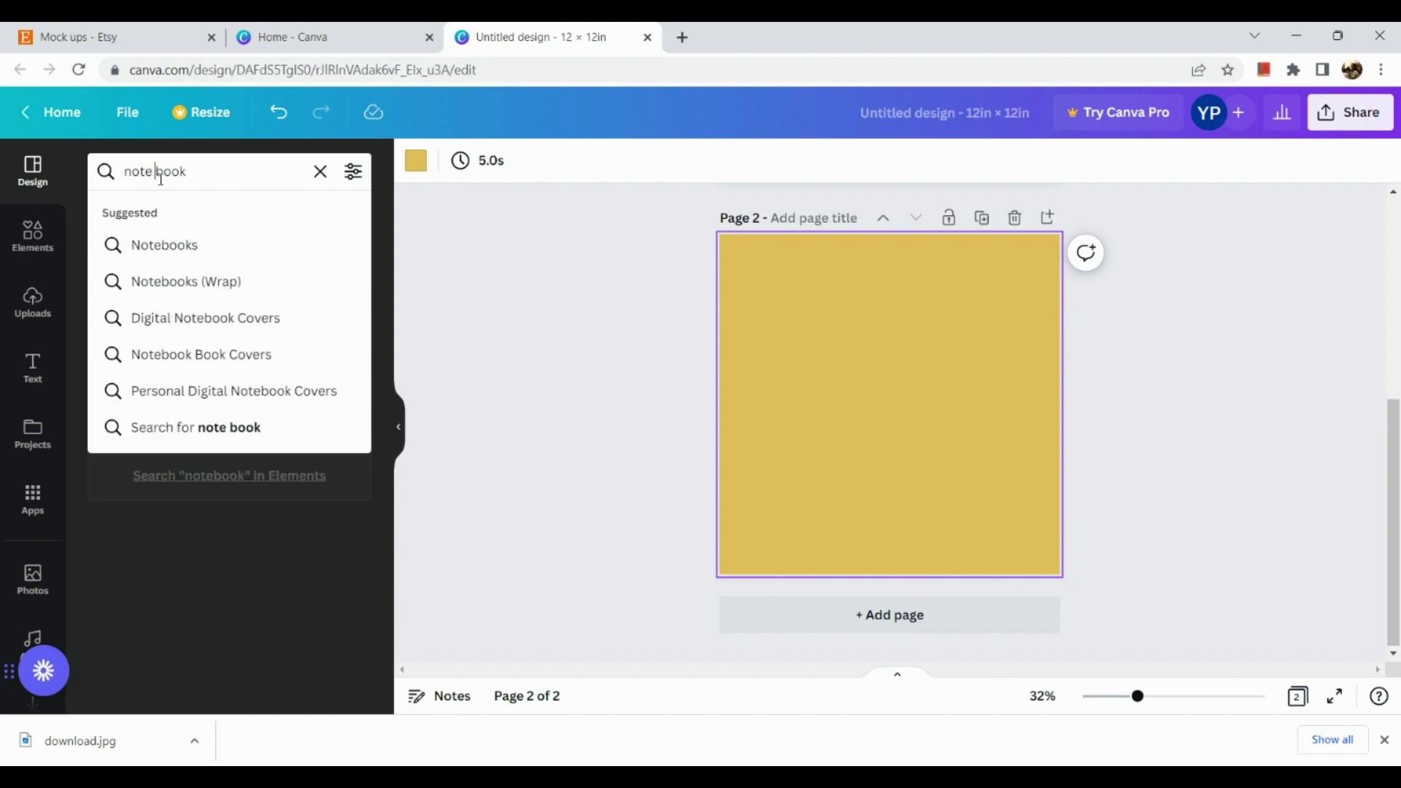
pyautogui.press('Return')
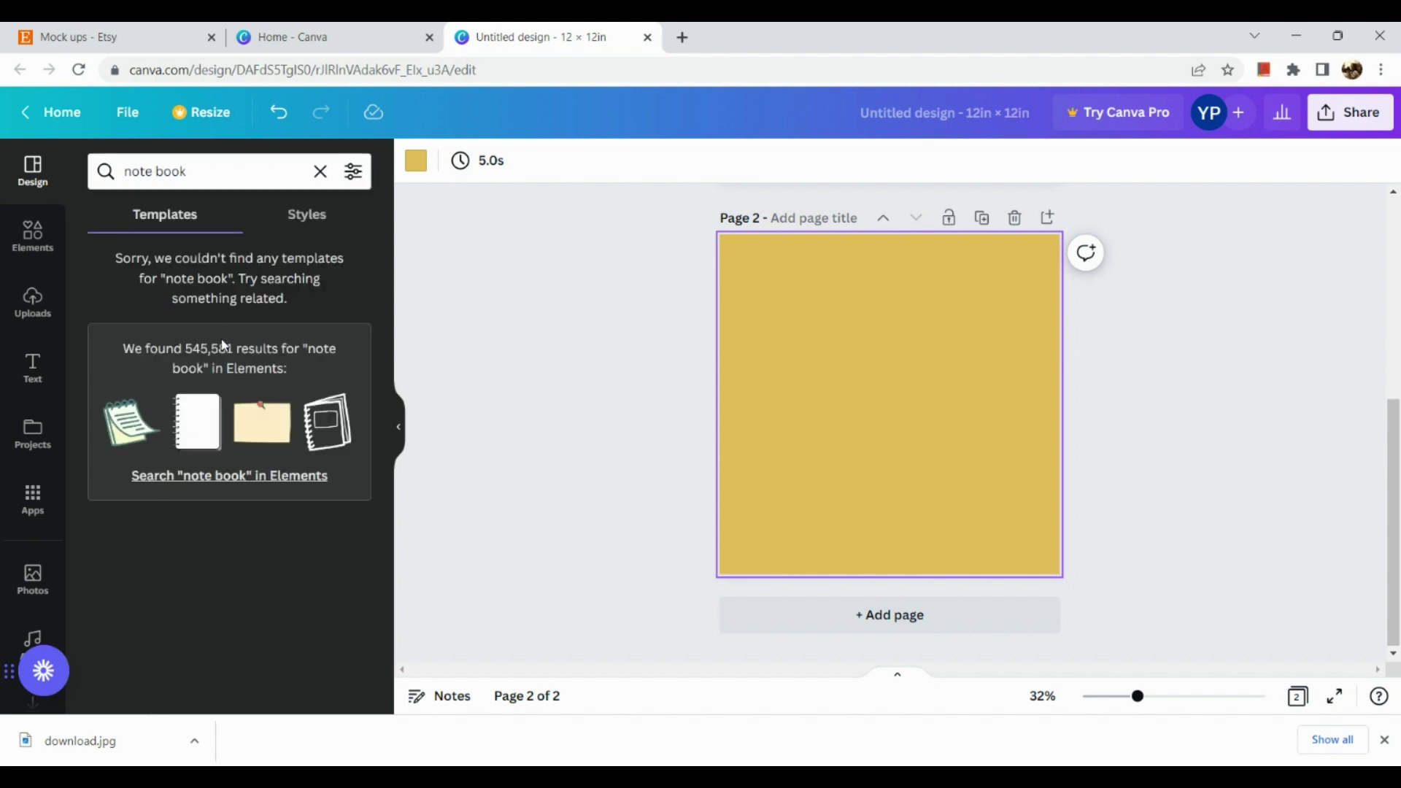
pyautogui.click(270, 188)
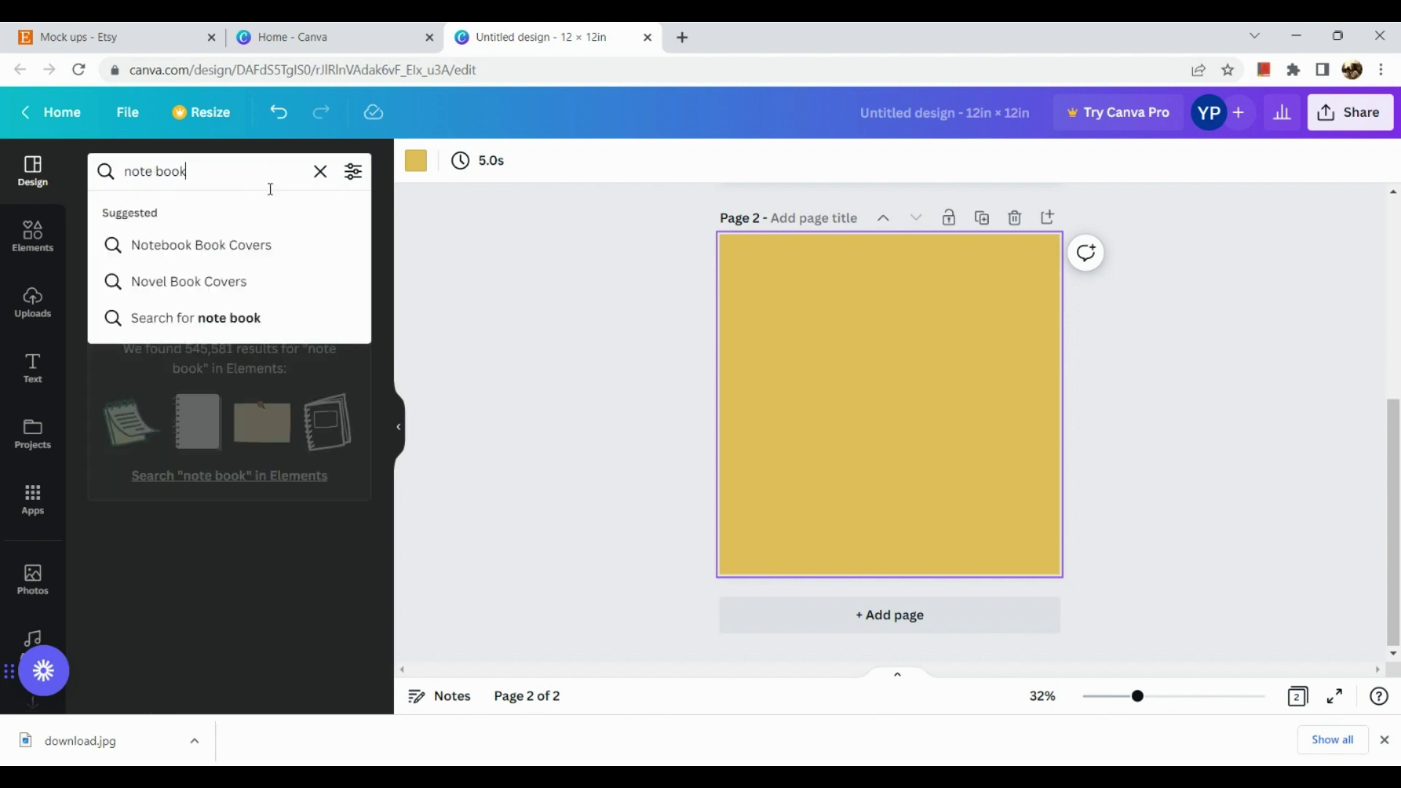
pyautogui.click(253, 260)
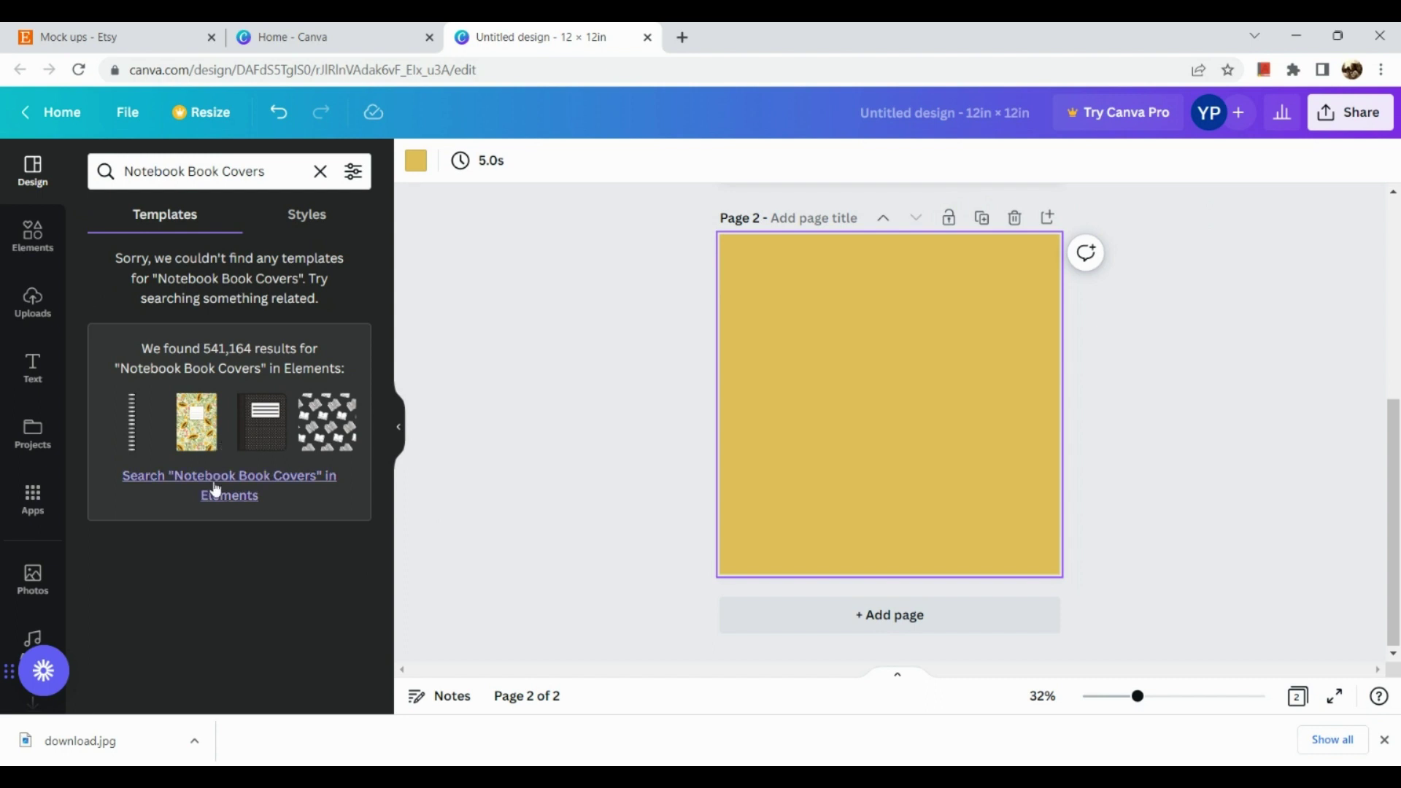
# Show Elements results for Notebook Book Covers, filter to Graphics, and scroll through them
pyautogui.click(216, 489)
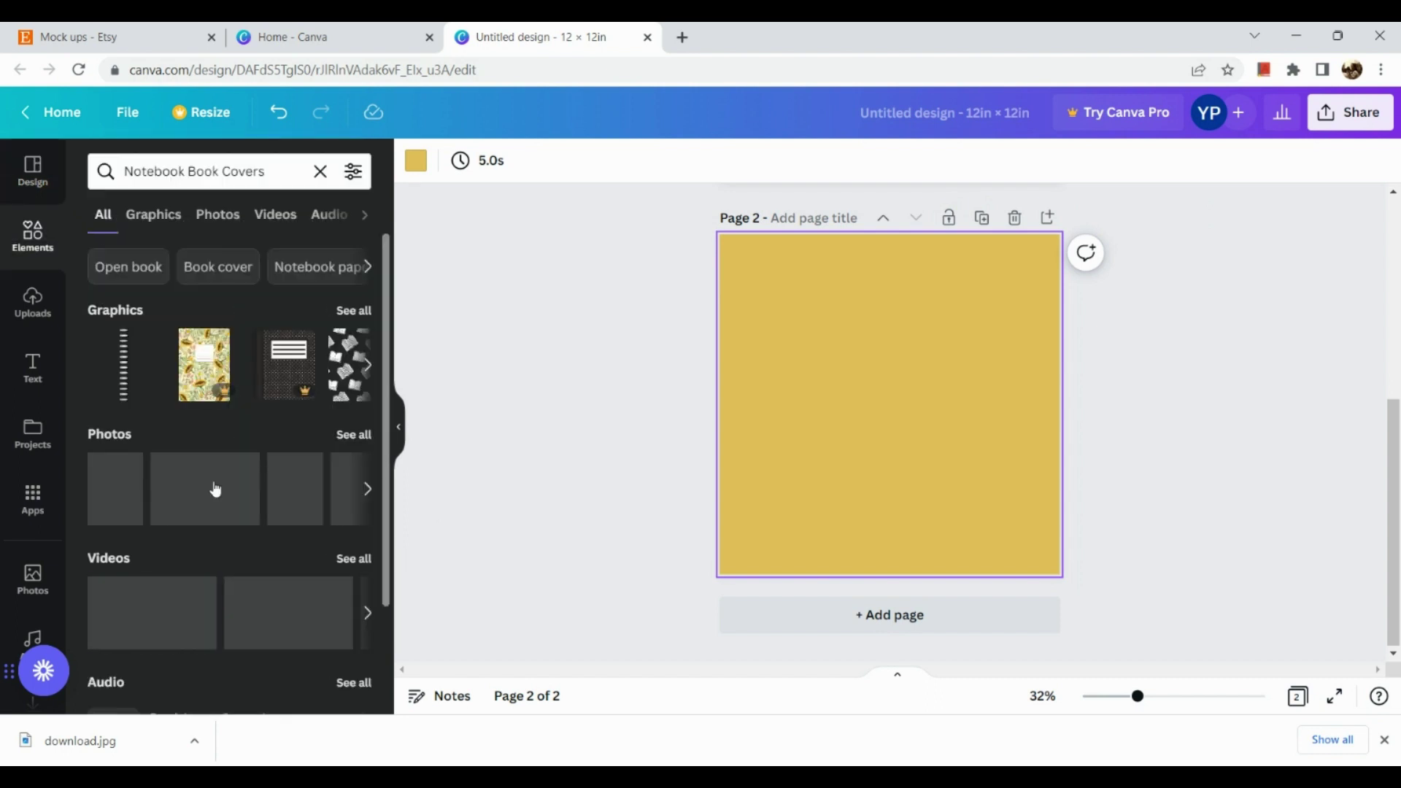
pyautogui.scroll(-2, 263, 525)
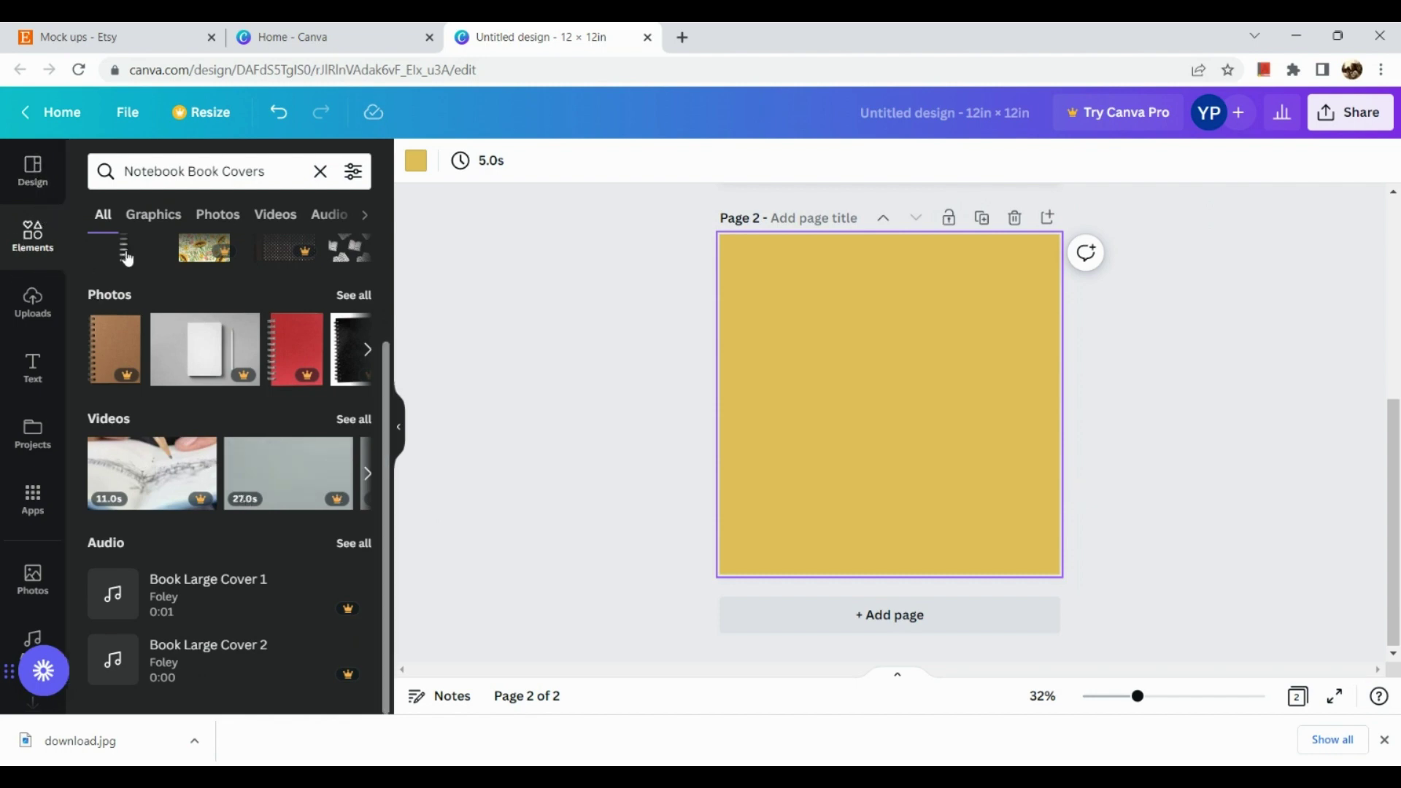
pyautogui.click(154, 214)
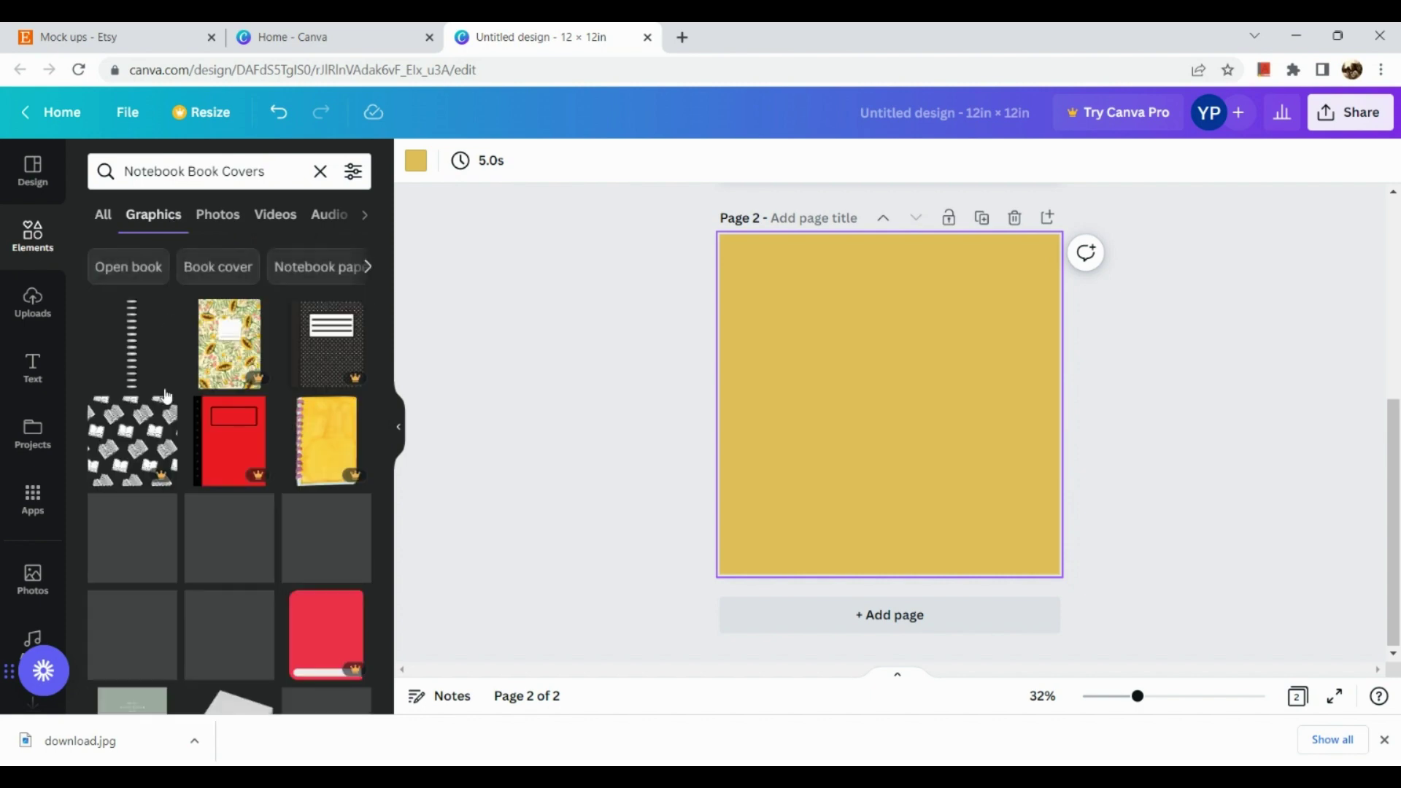
pyautogui.scroll(-2, 159, 417)
pyautogui.scroll(-3, 159, 418)
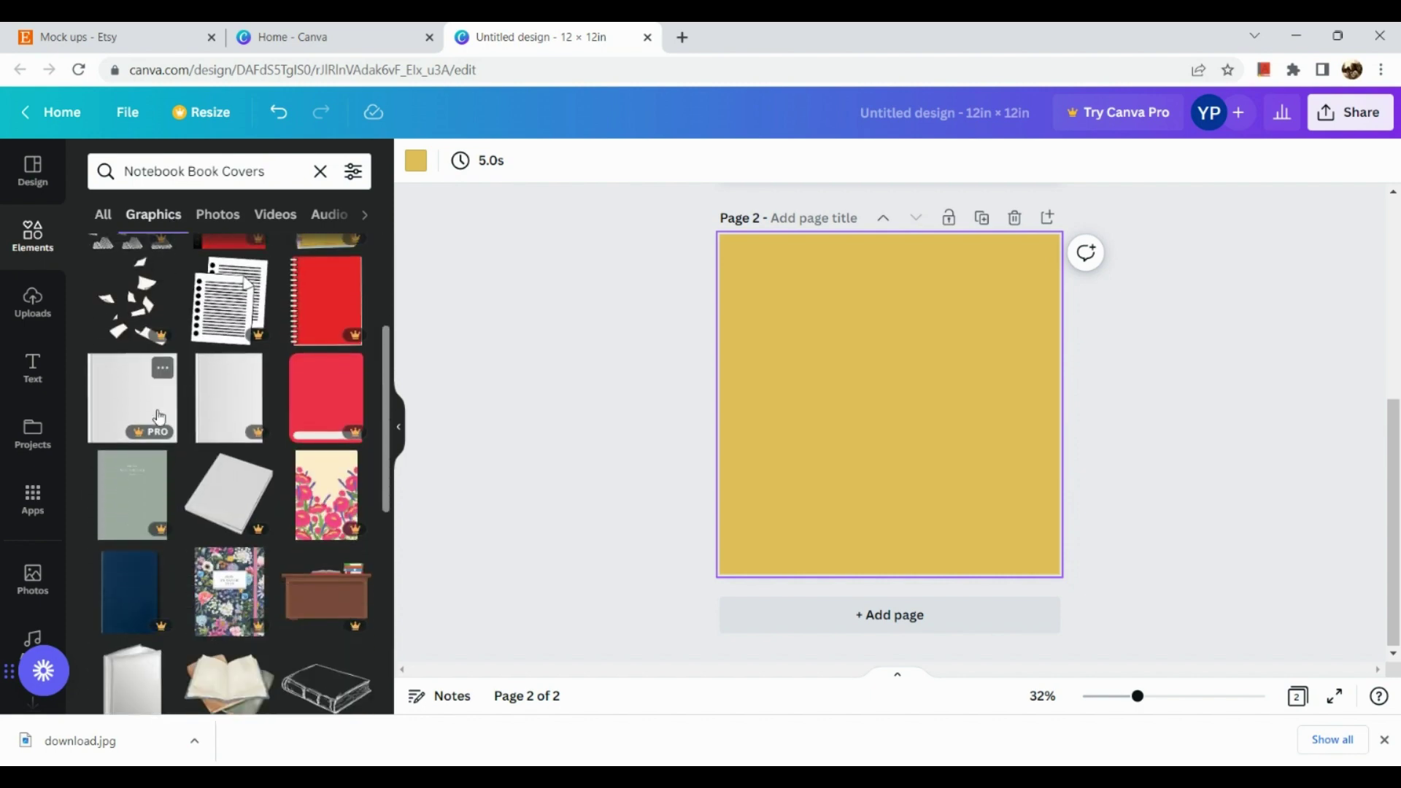
pyautogui.scroll(-1, 159, 414)
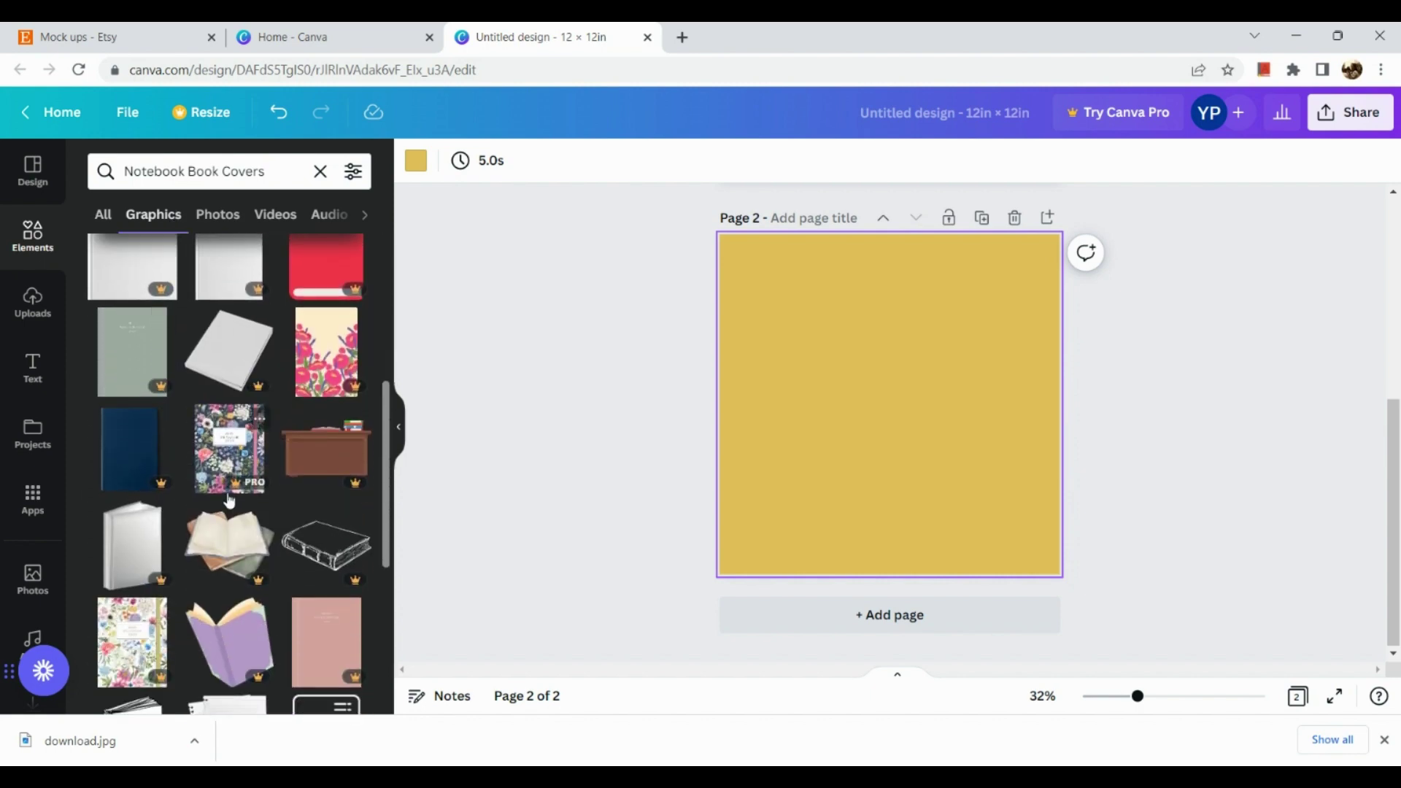
pyautogui.scroll(-2, 229, 500)
pyautogui.scroll(-2, 229, 501)
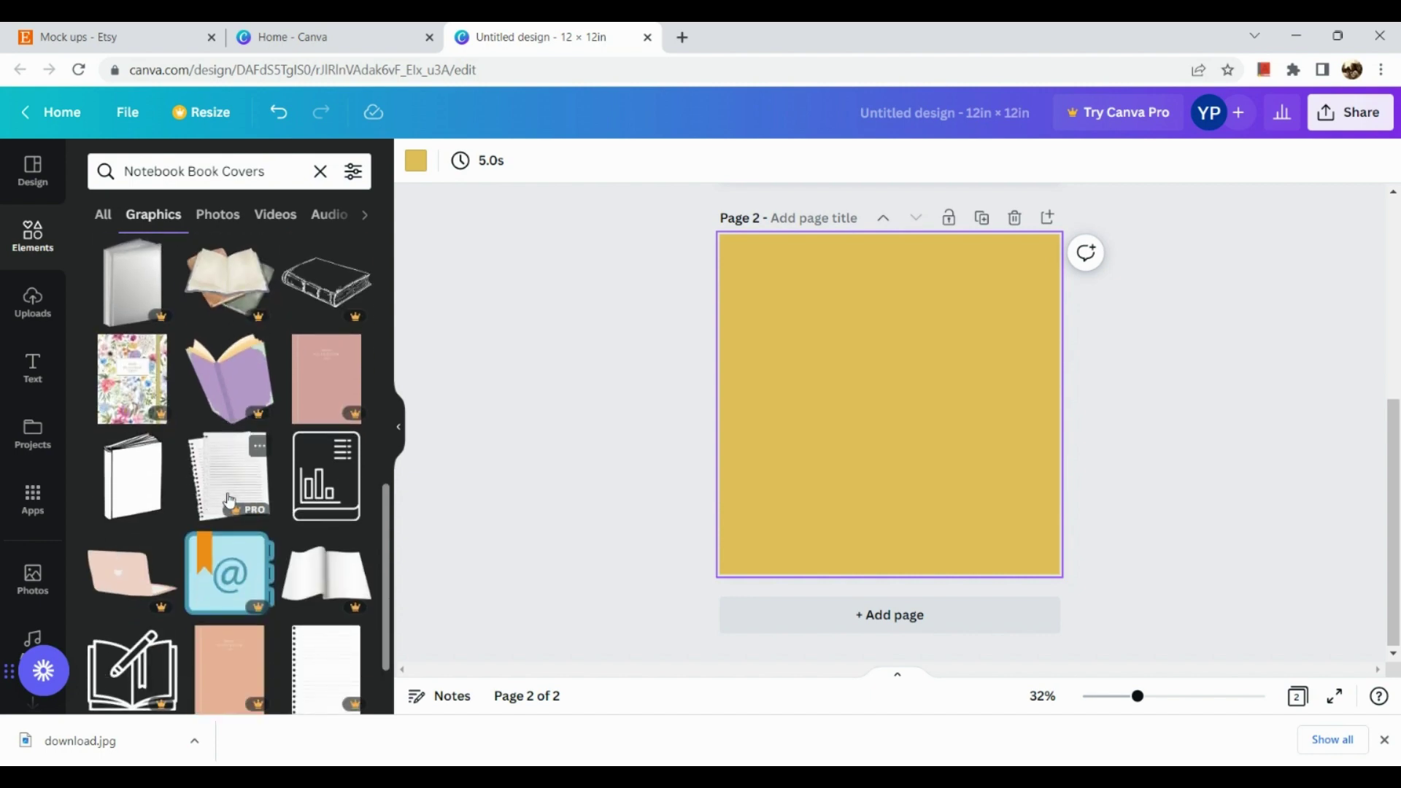
pyautogui.scroll(-2, 181, 635)
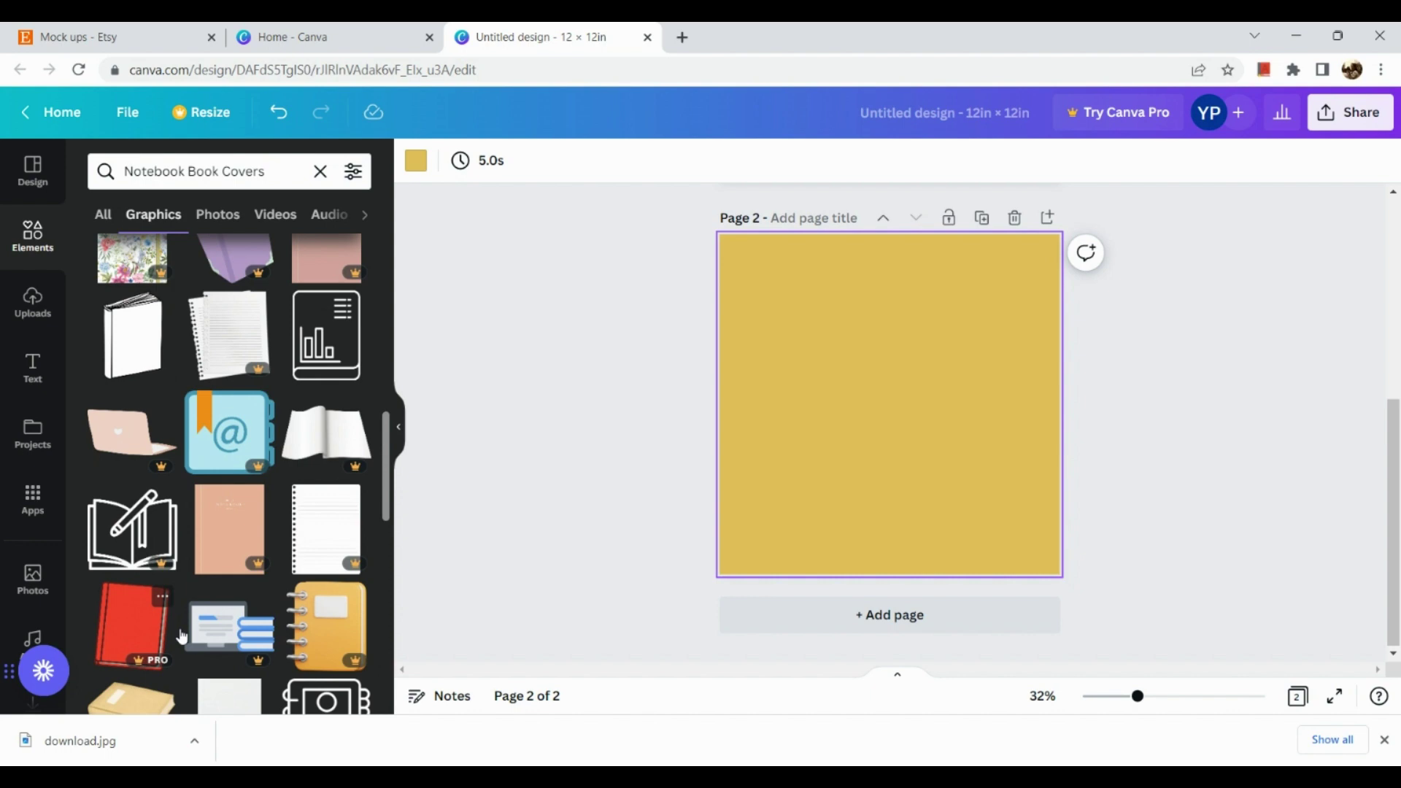
pyautogui.scroll(-2, 181, 637)
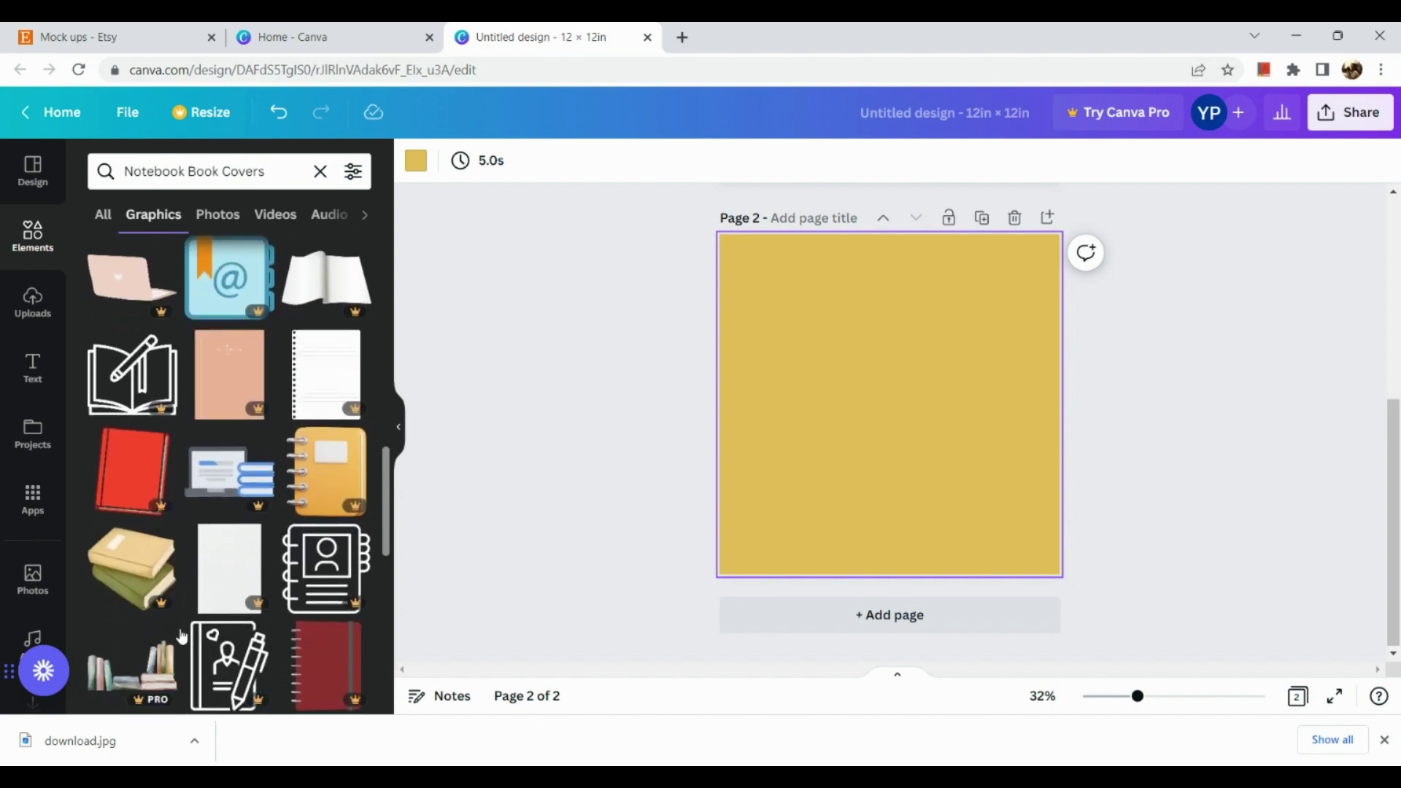
pyautogui.scroll(-1, 182, 637)
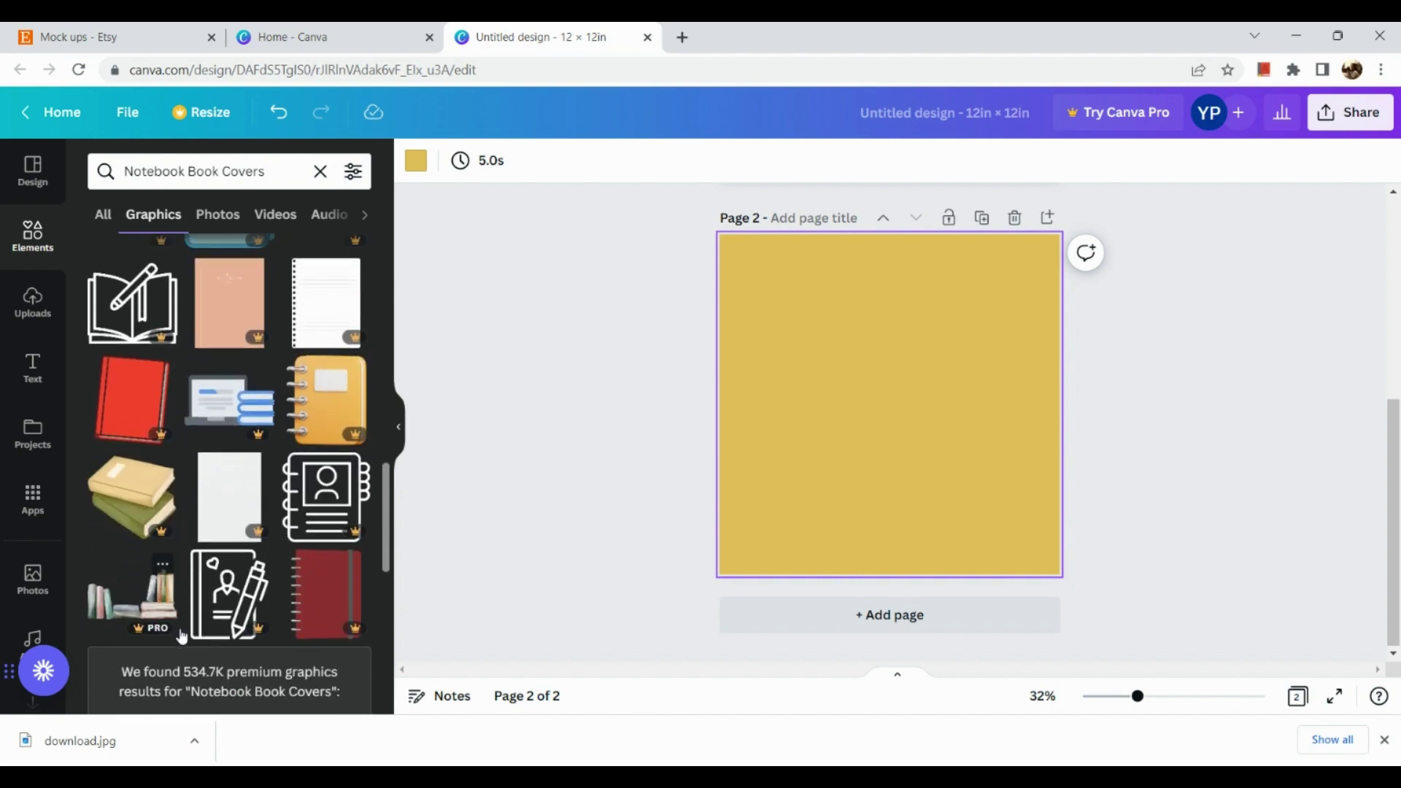
pyautogui.scroll(-2, 182, 636)
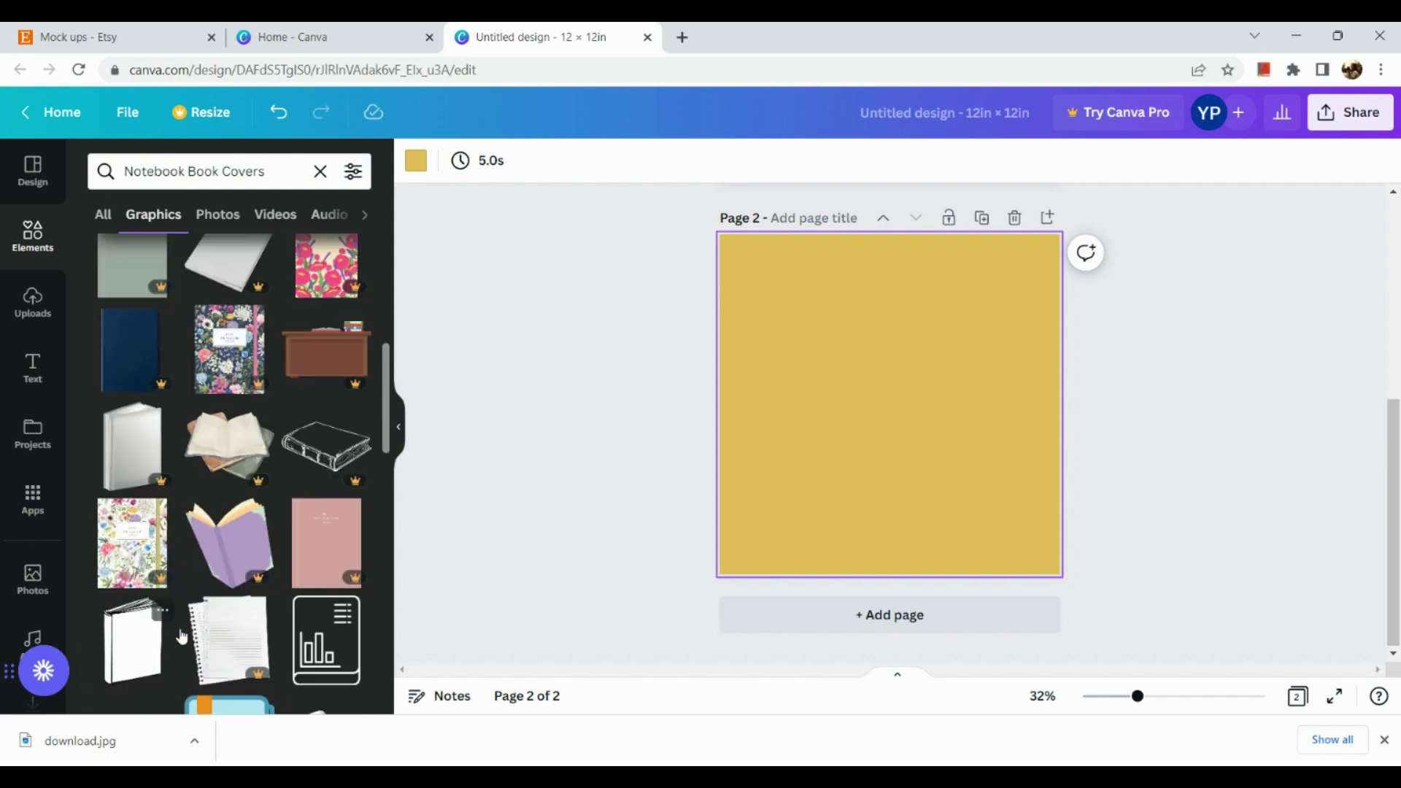
pyautogui.scroll(2, 181, 637)
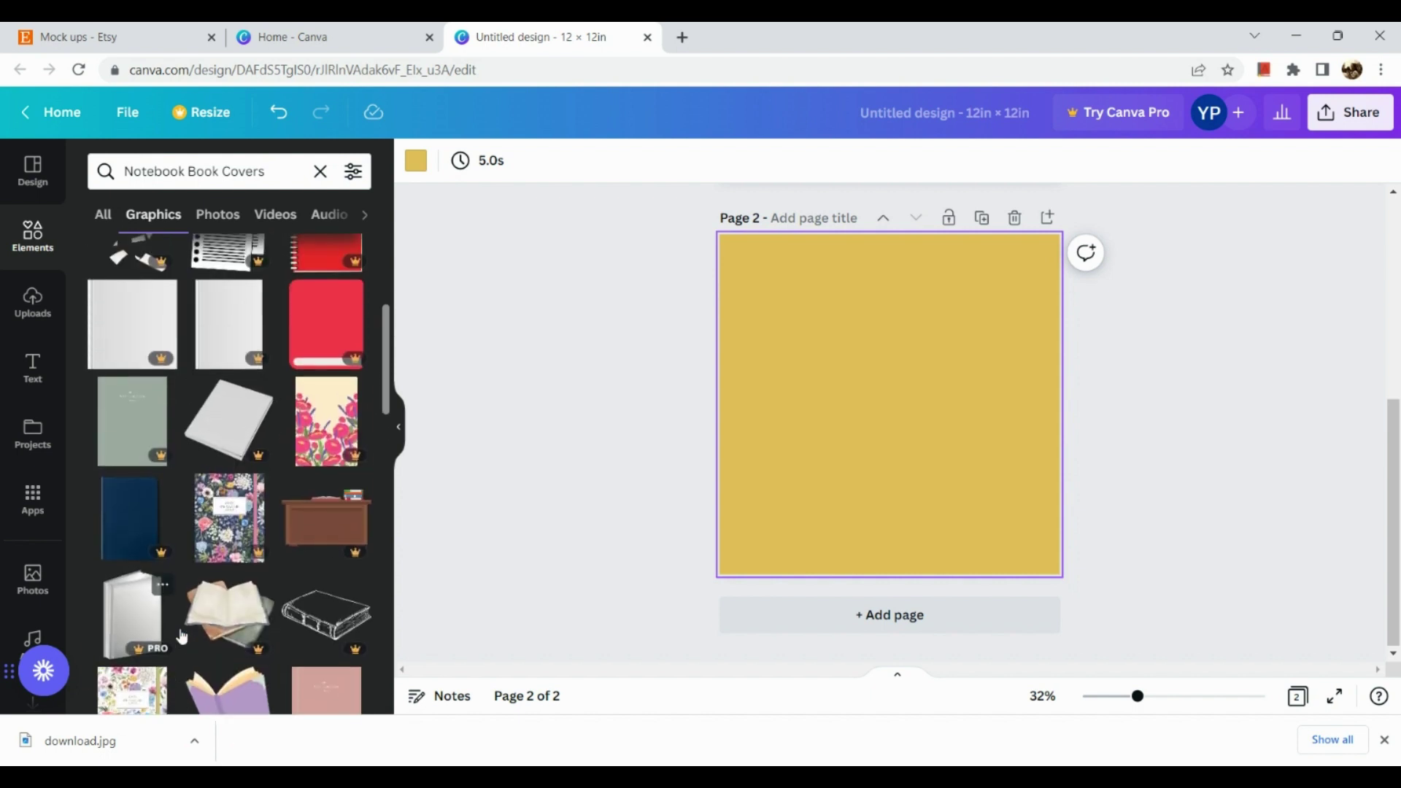
pyautogui.scroll(1, 181, 637)
pyautogui.scroll(3, 263, 509)
pyautogui.scroll(-15, 263, 510)
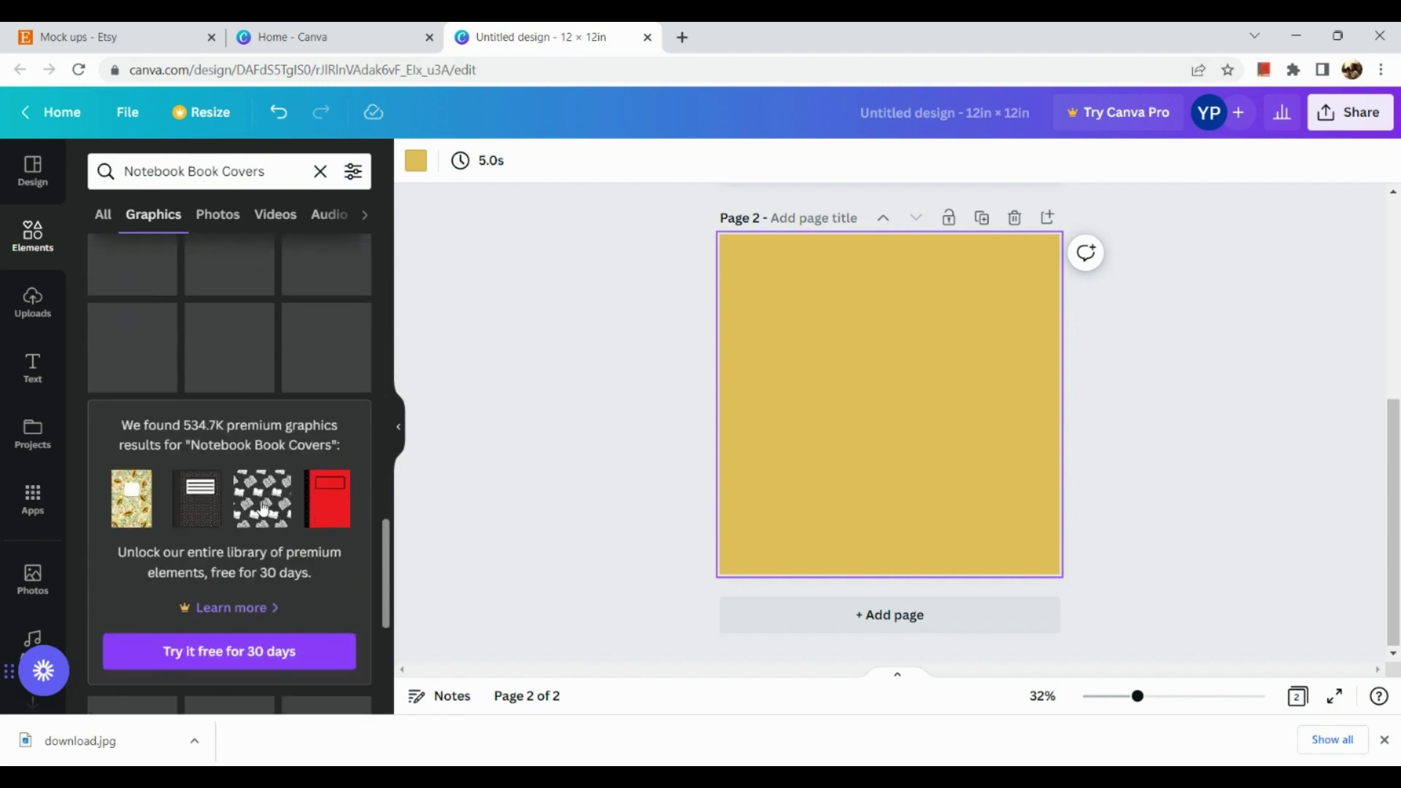
pyautogui.scroll(-4, 263, 503)
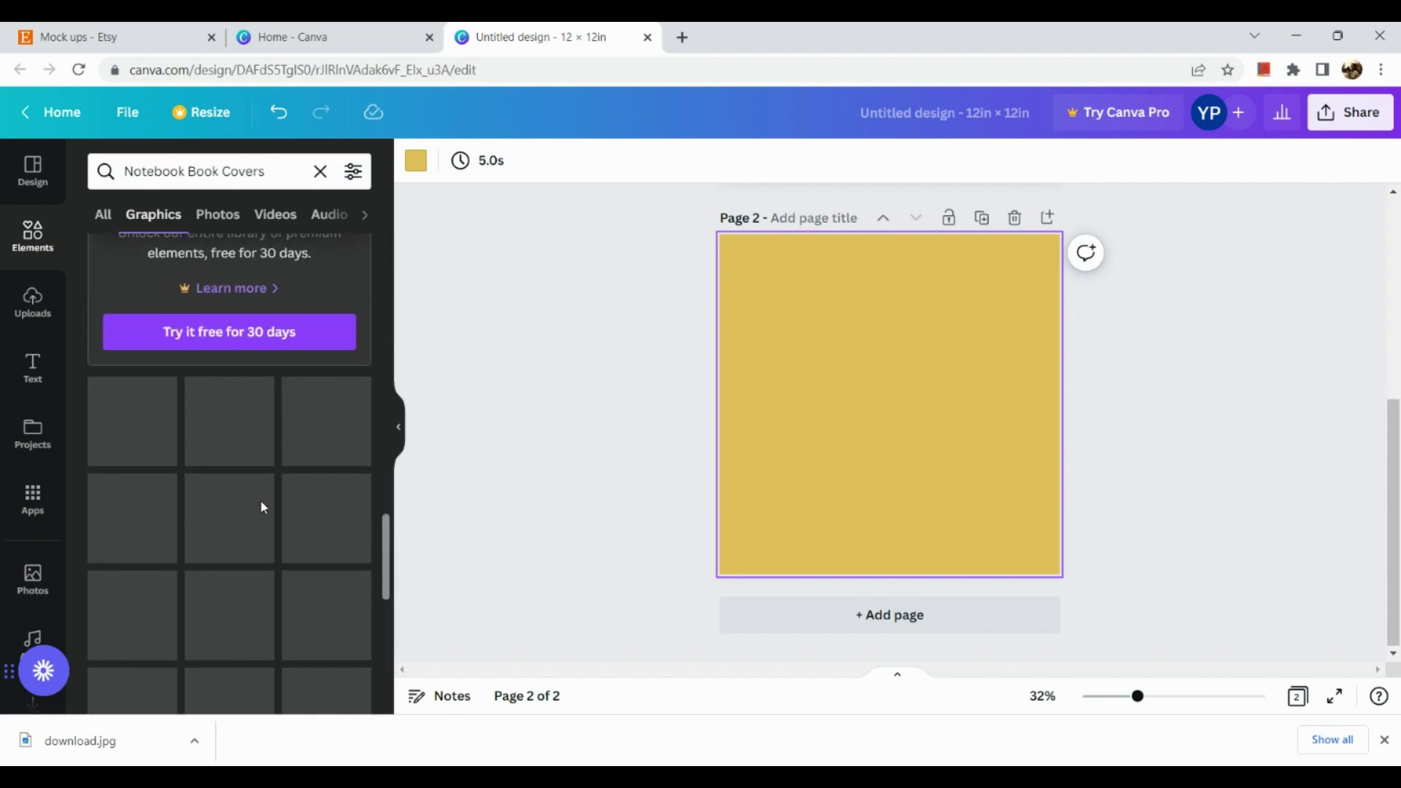
pyautogui.scroll(-6, 252, 452)
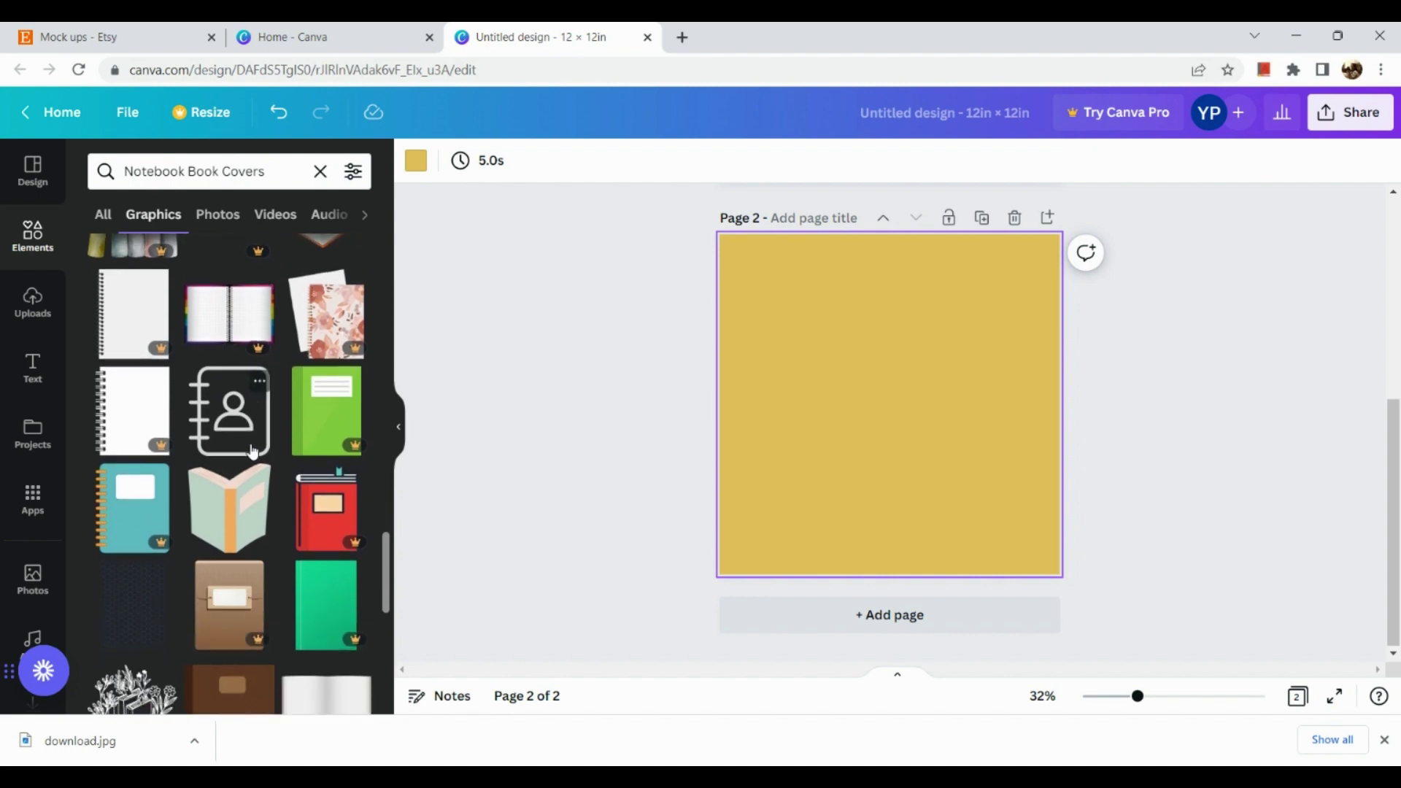
pyautogui.scroll(-3, 251, 451)
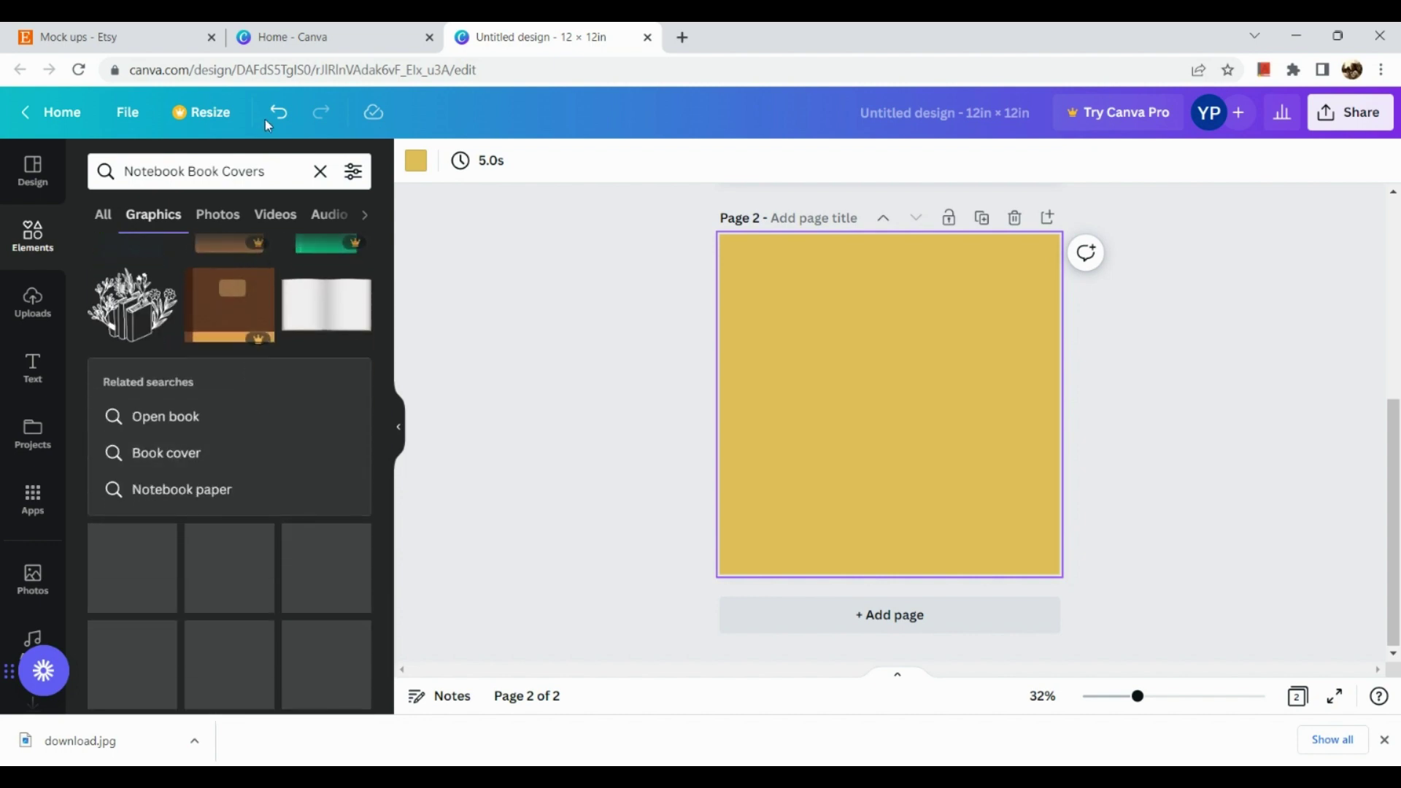
# Change the element search from 'Book Covers' to 'Notebook mock up'
pyautogui.click(276, 172)
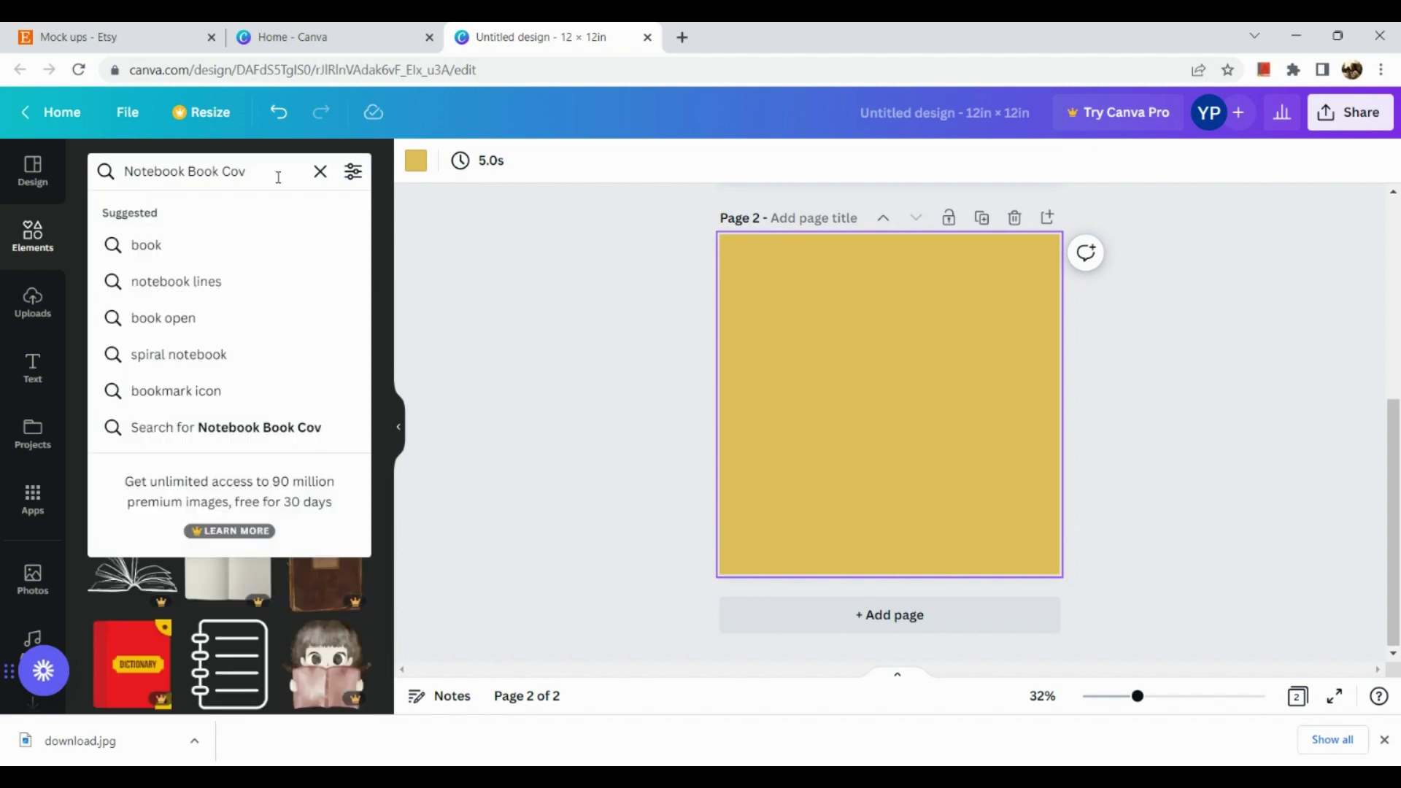
pyautogui.press('BackSpace')
pyautogui.press('BackSpace')
pyautogui.press('BackSpace')
pyautogui.press('BackSpace')
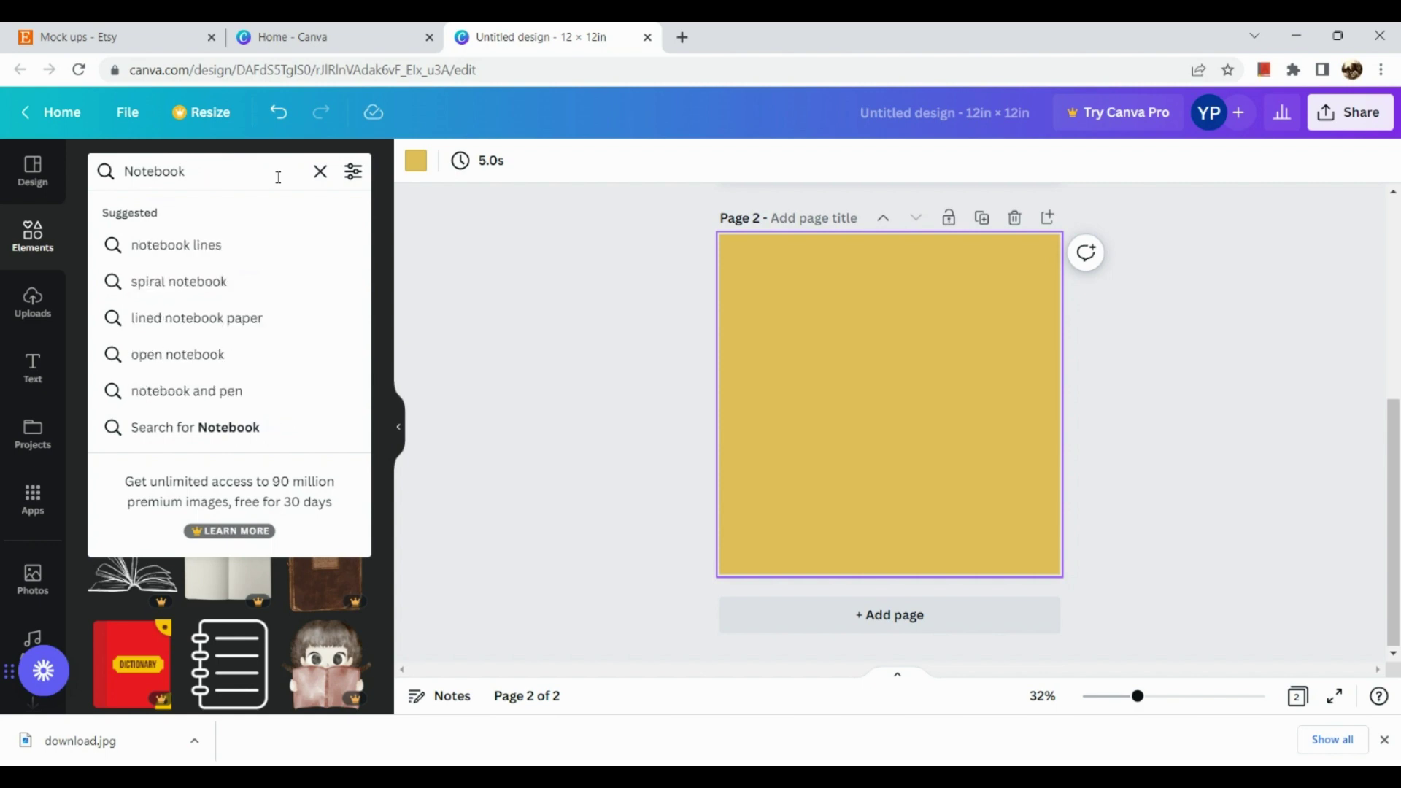
pyautogui.write('mock up')
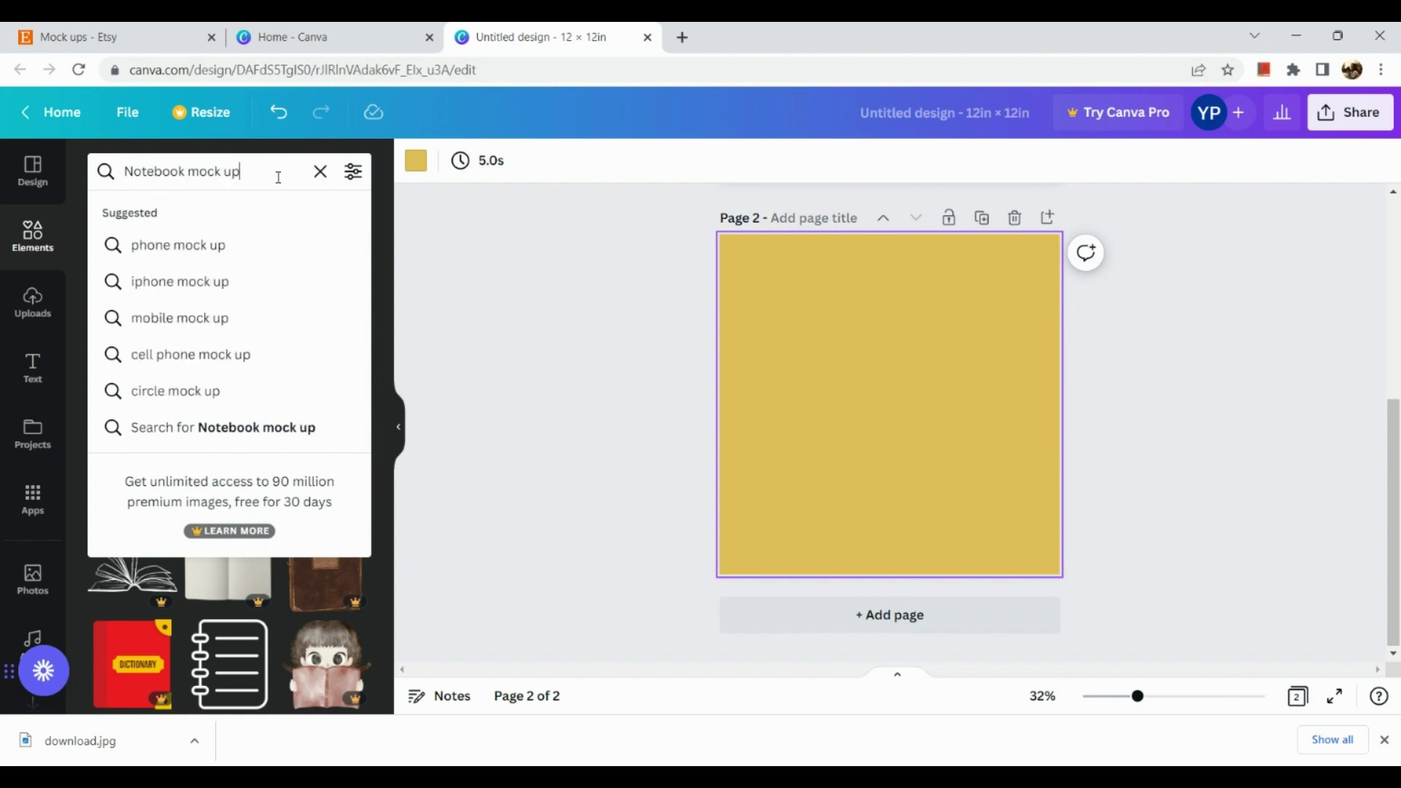
pyautogui.press('Return')
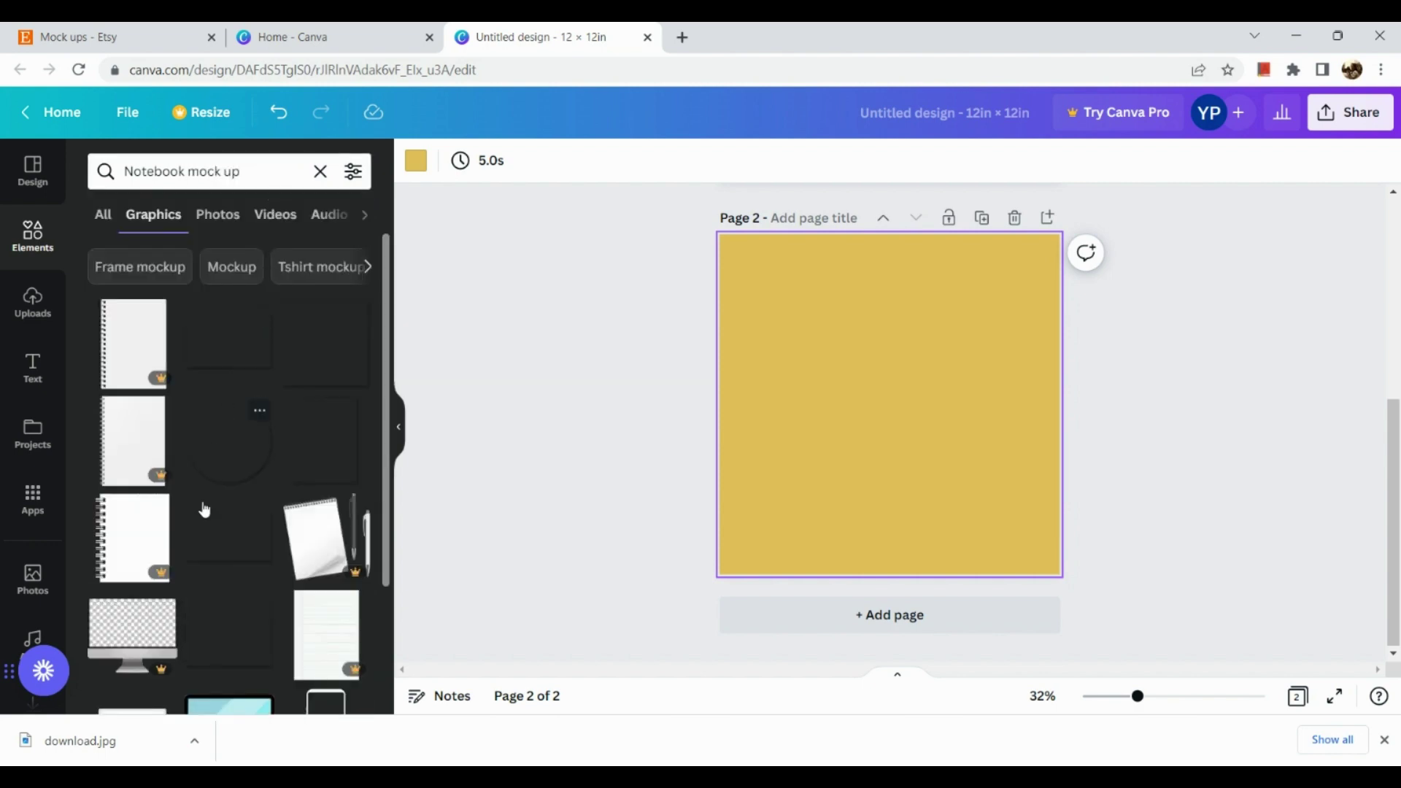
# Browse down the Notebook mock up graphics results showing notebooks, mugs, phones and flags
pyautogui.scroll(-5, 205, 513)
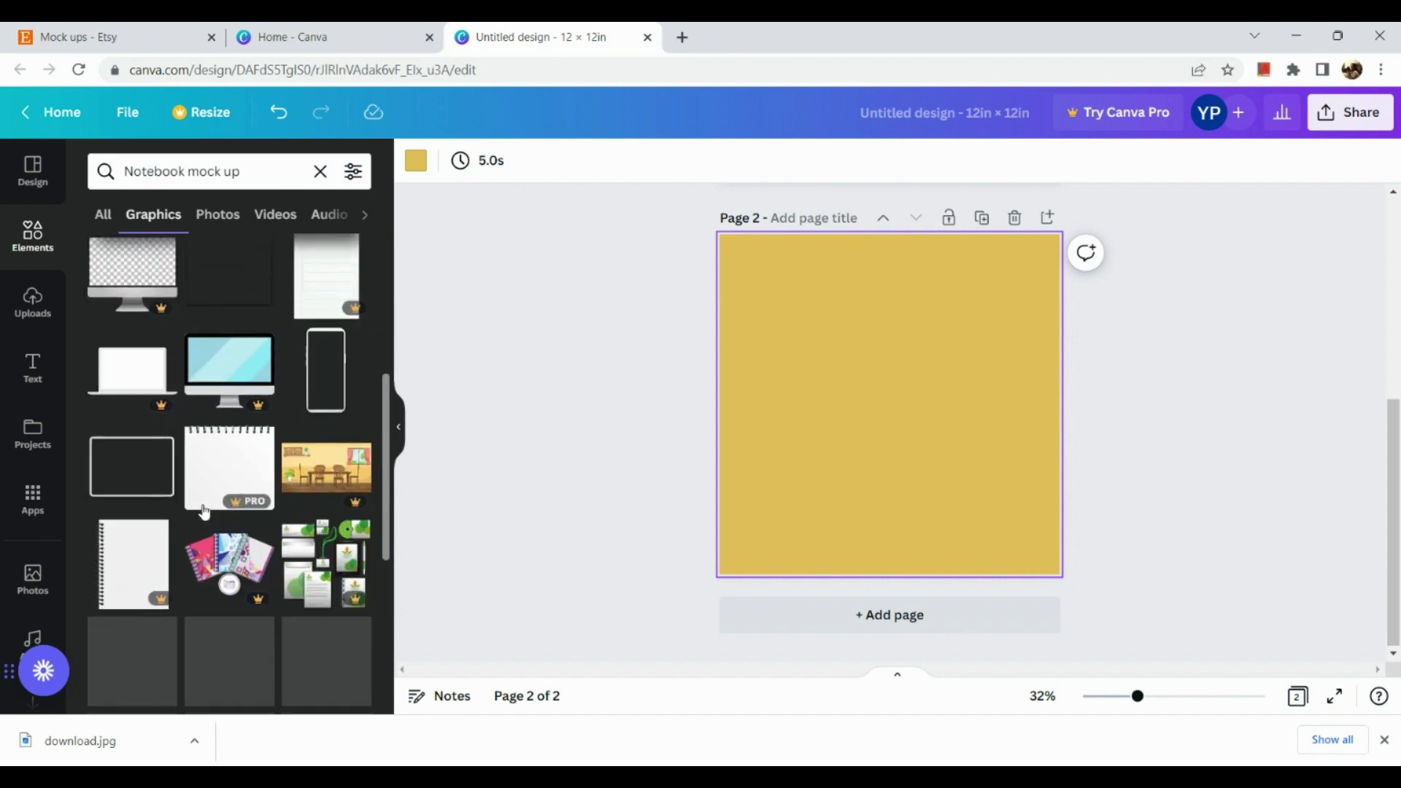
pyautogui.scroll(-4, 204, 510)
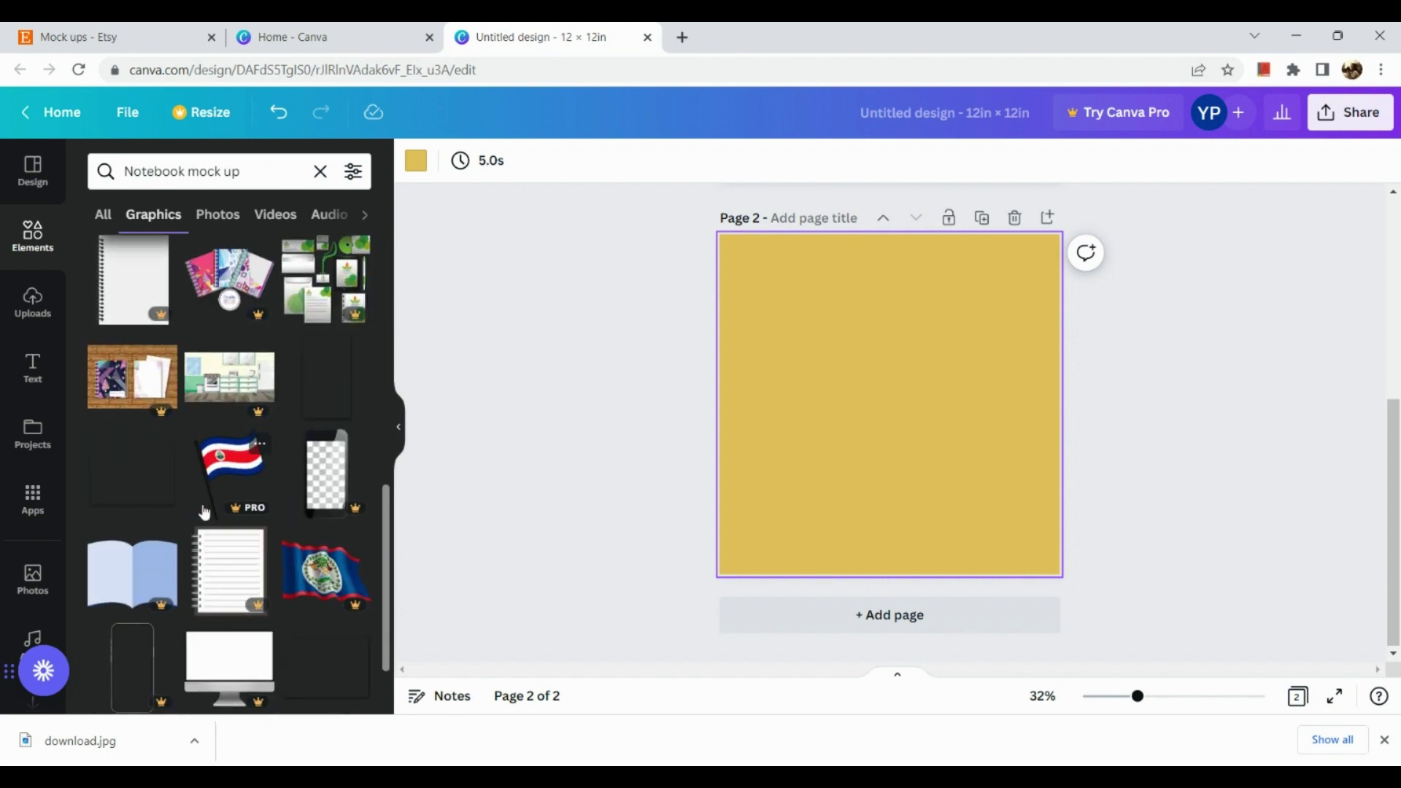
pyautogui.scroll(-1, 204, 513)
pyautogui.scroll(-2, 205, 512)
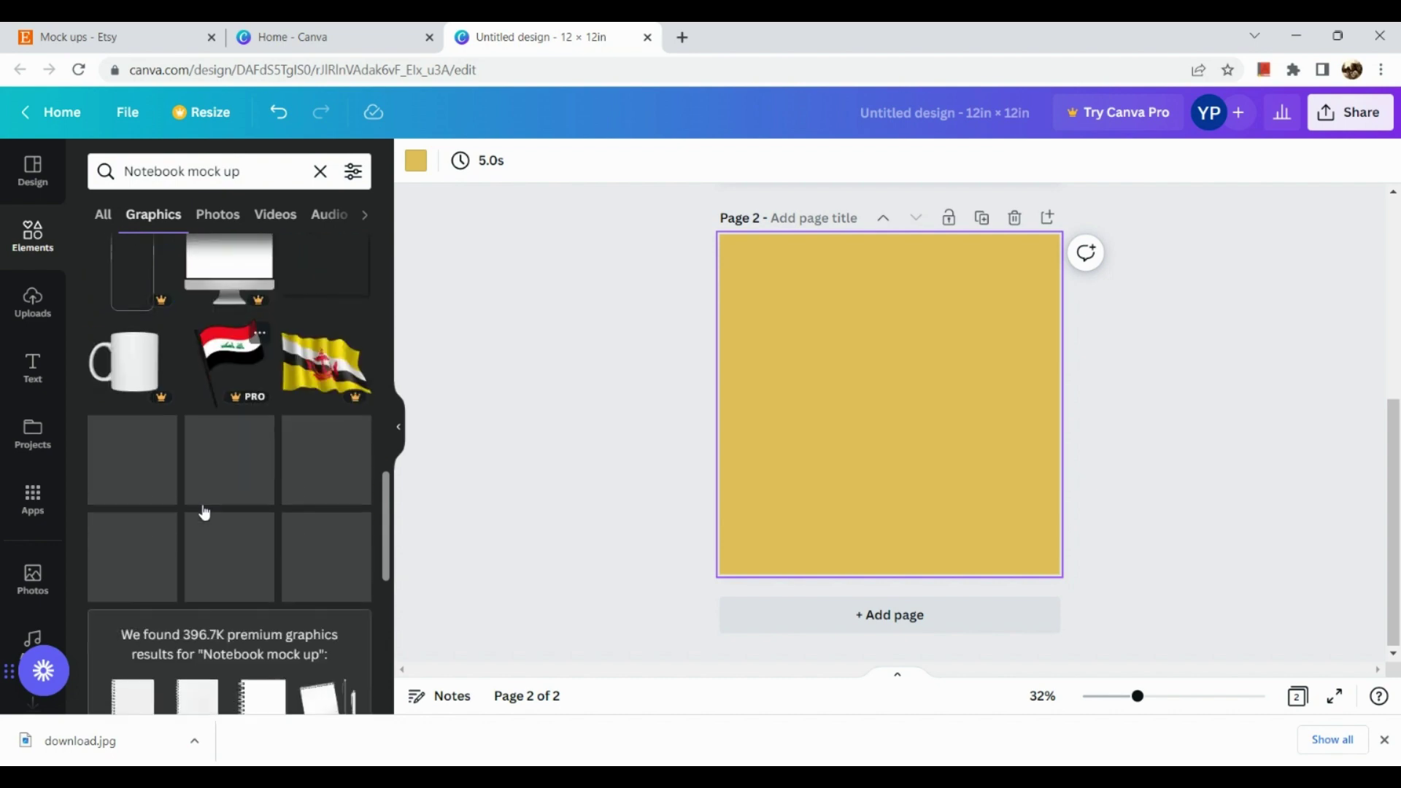
pyautogui.scroll(-2, 204, 513)
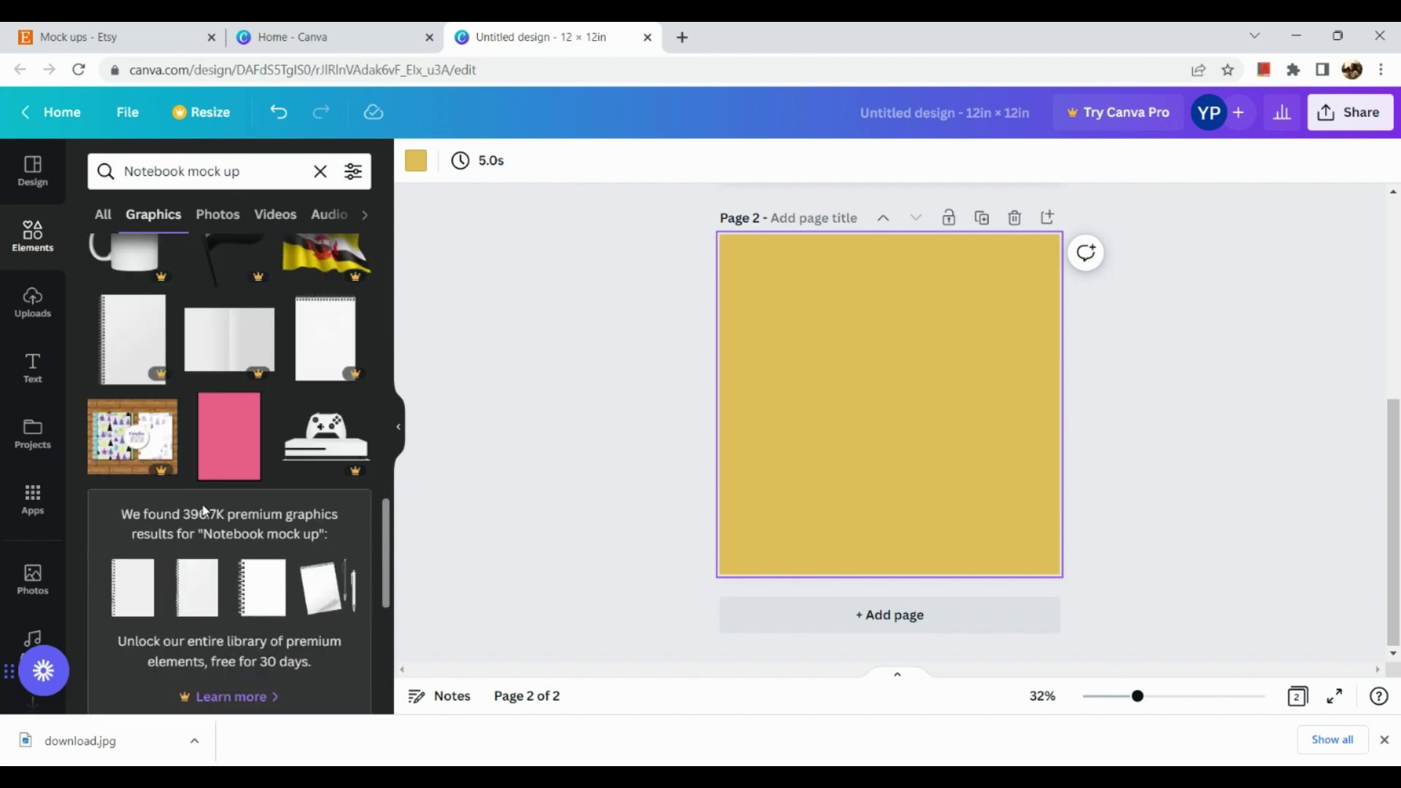
pyautogui.scroll(-2, 204, 513)
pyautogui.scroll(-5, 204, 513)
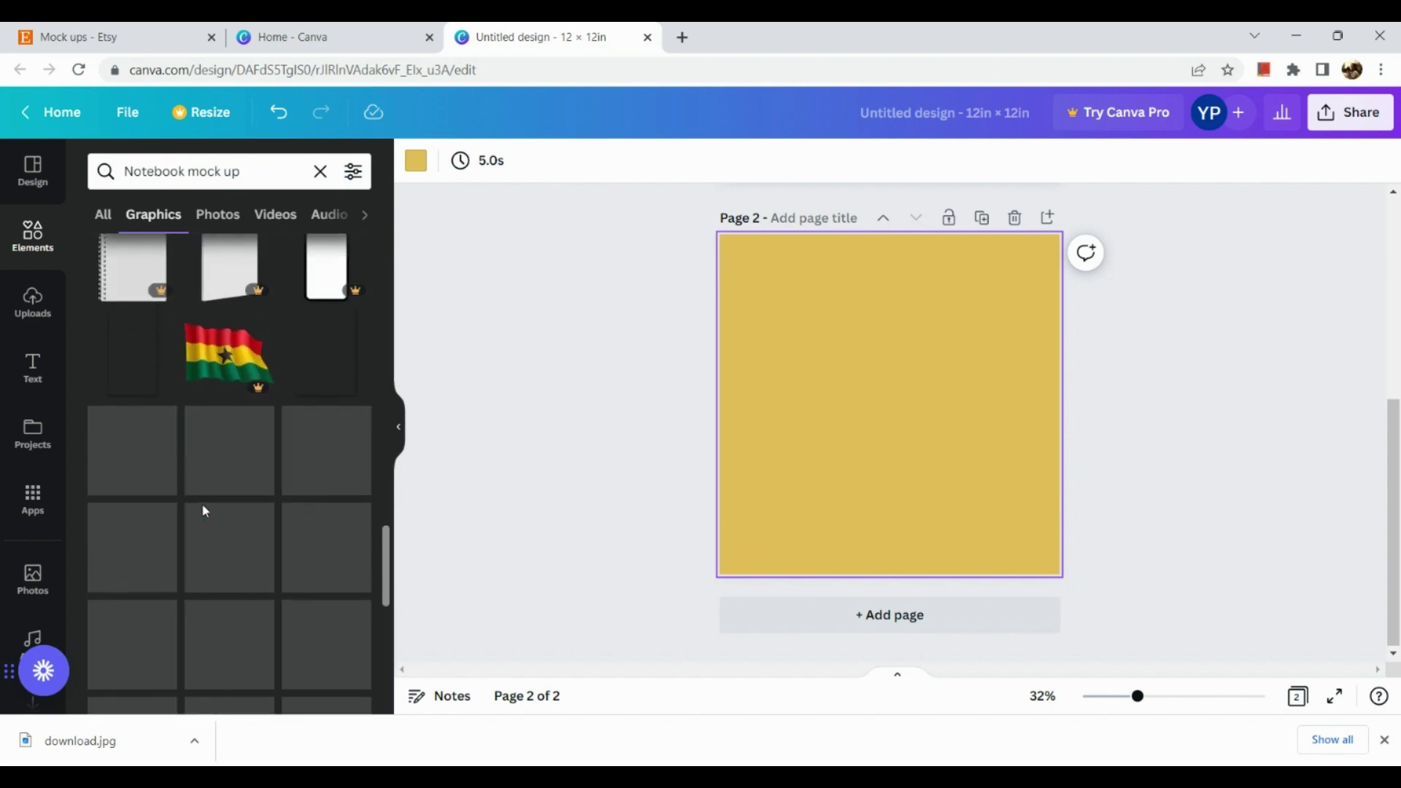
pyautogui.scroll(-7, 201, 502)
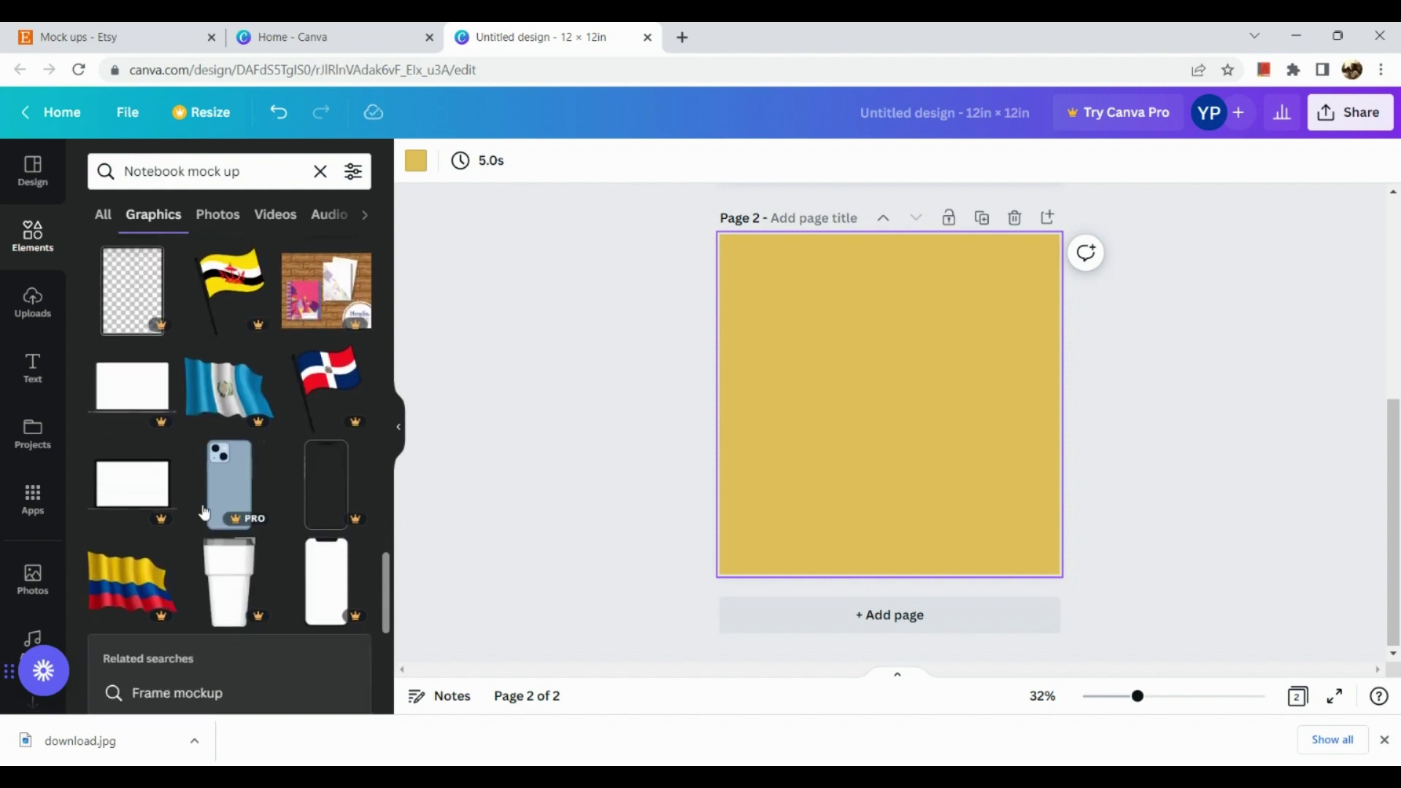
pyautogui.scroll(-4, 202, 502)
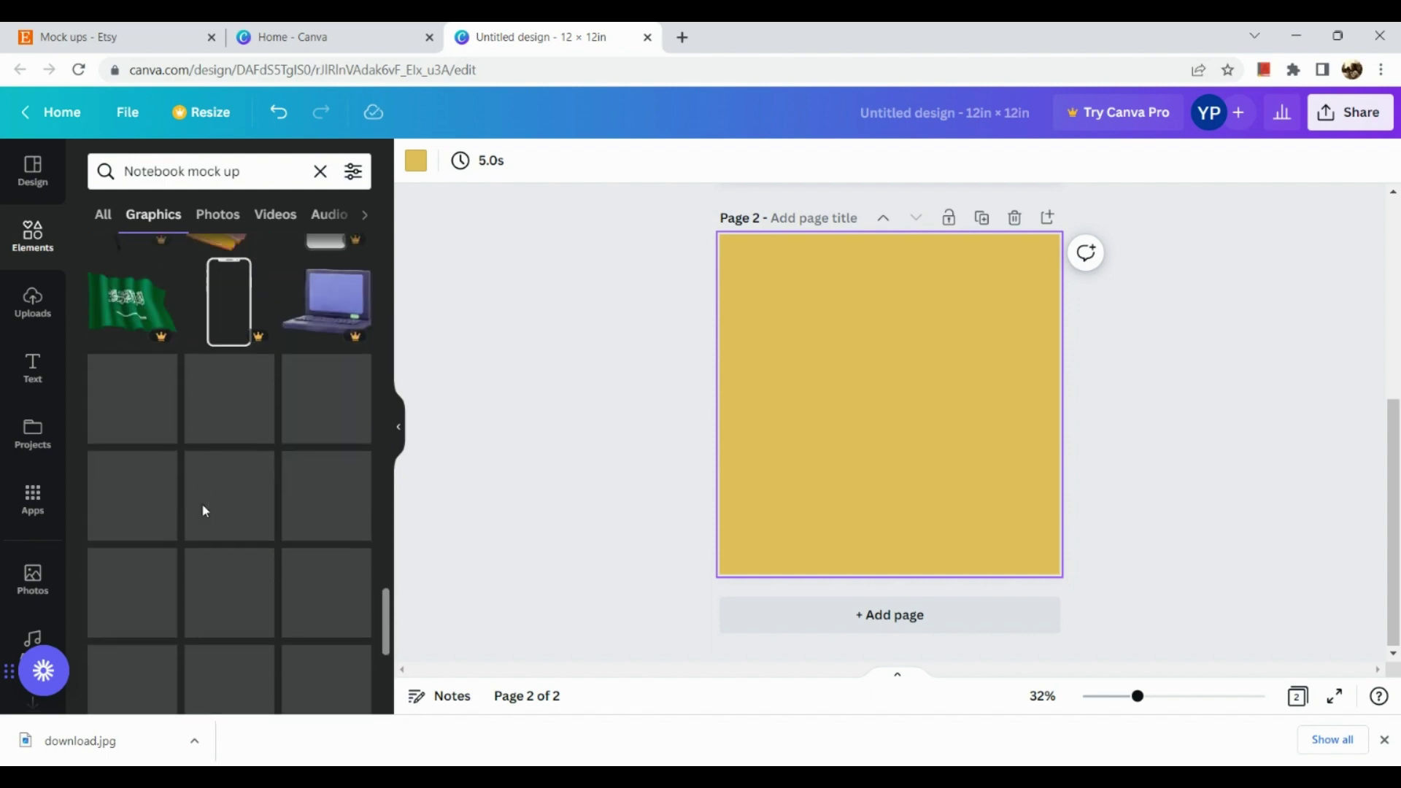
pyautogui.scroll(-4, 203, 518)
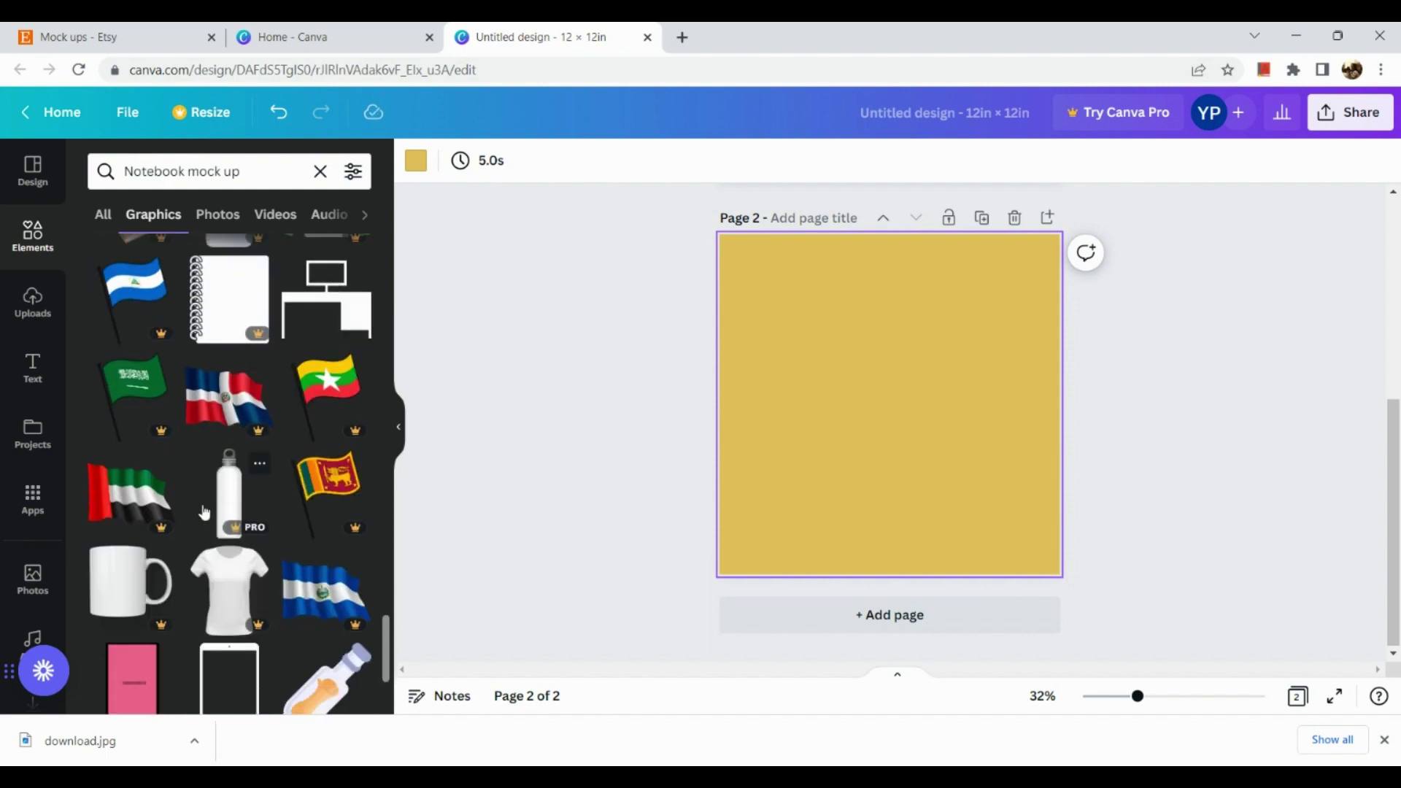
pyautogui.scroll(-6, 199, 535)
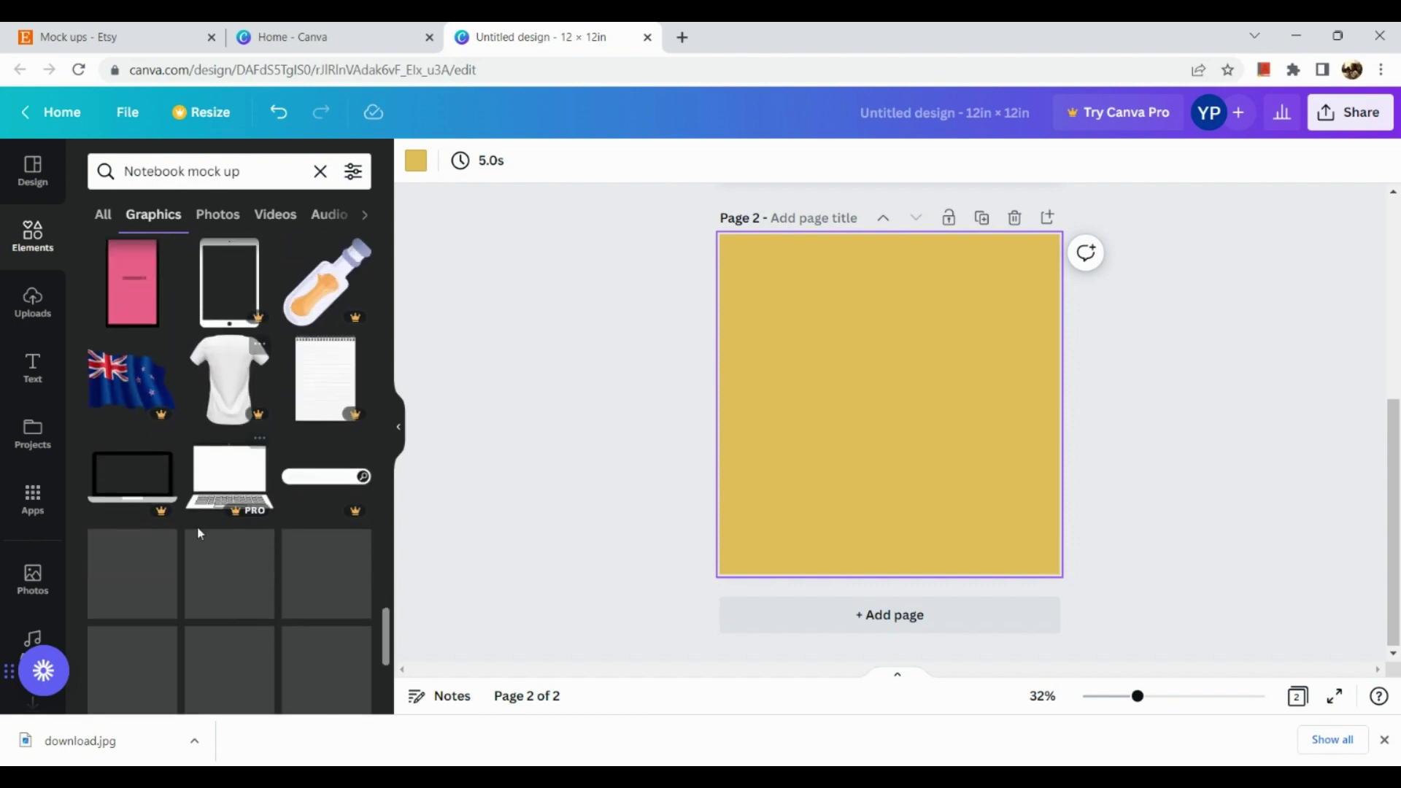
pyautogui.click(269, 165)
pyautogui.press('BackSpace')
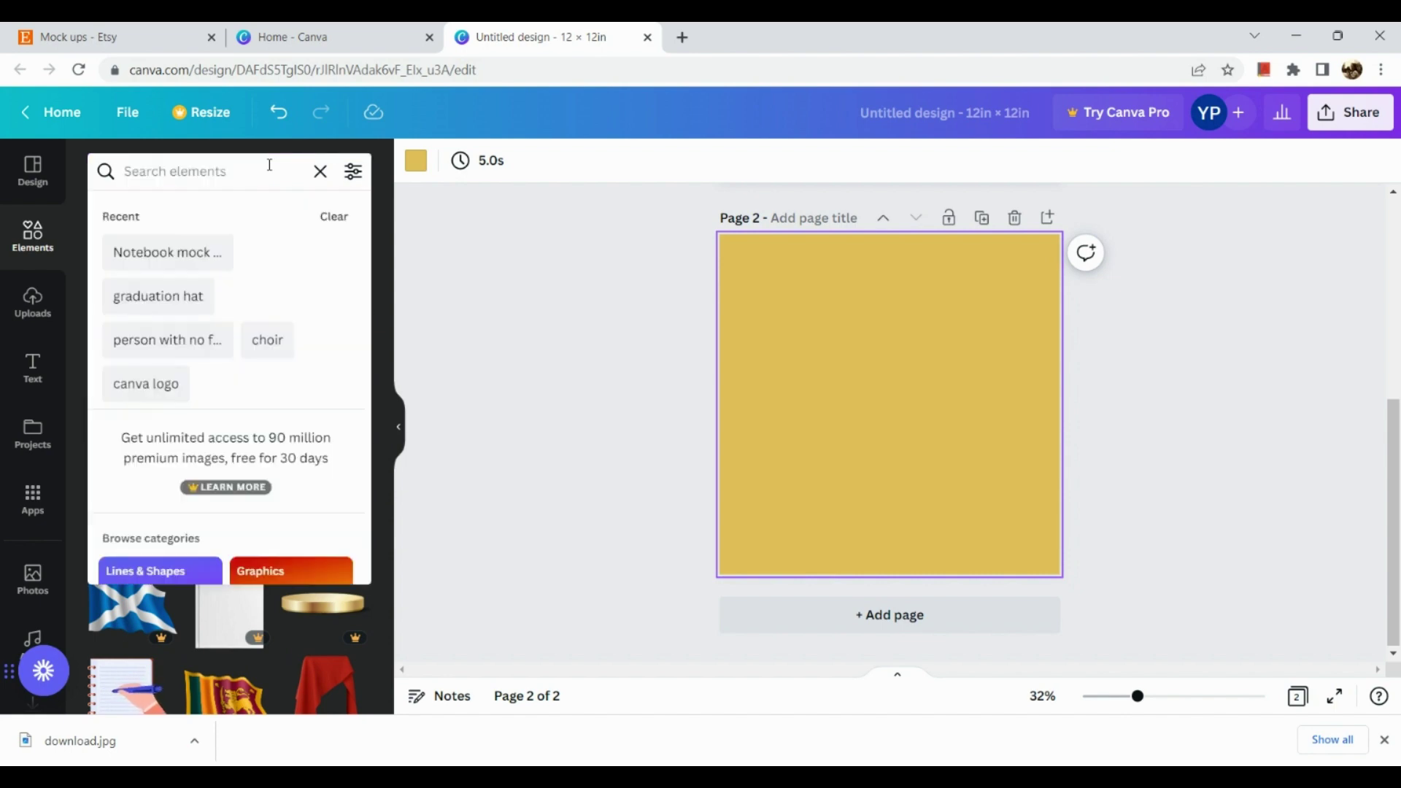
pyautogui.write('mug\\')
pyautogui.press('Return')
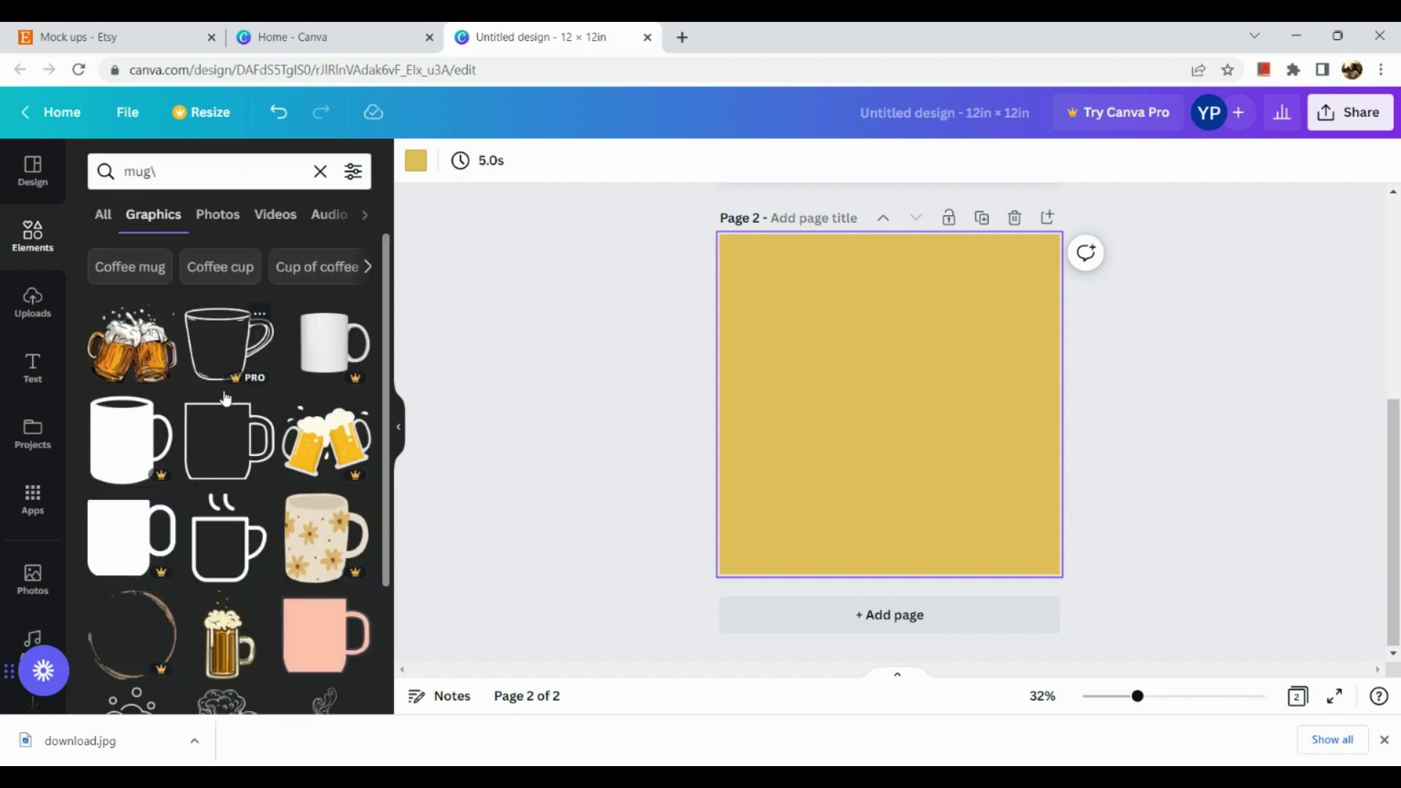
pyautogui.scroll(-2, 226, 399)
pyautogui.scroll(-2, 225, 399)
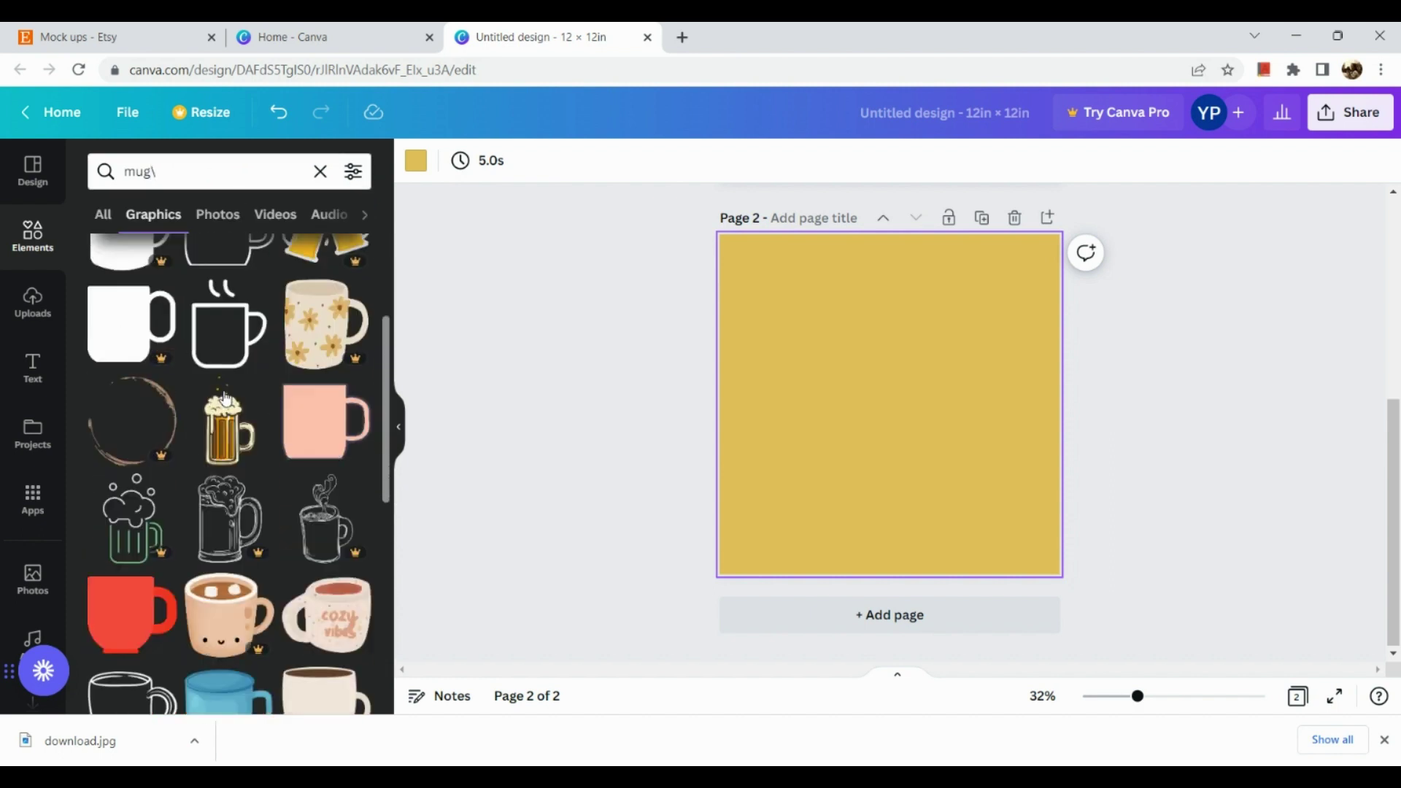
pyautogui.scroll(-2, 225, 398)
pyautogui.scroll(-2, 270, 475)
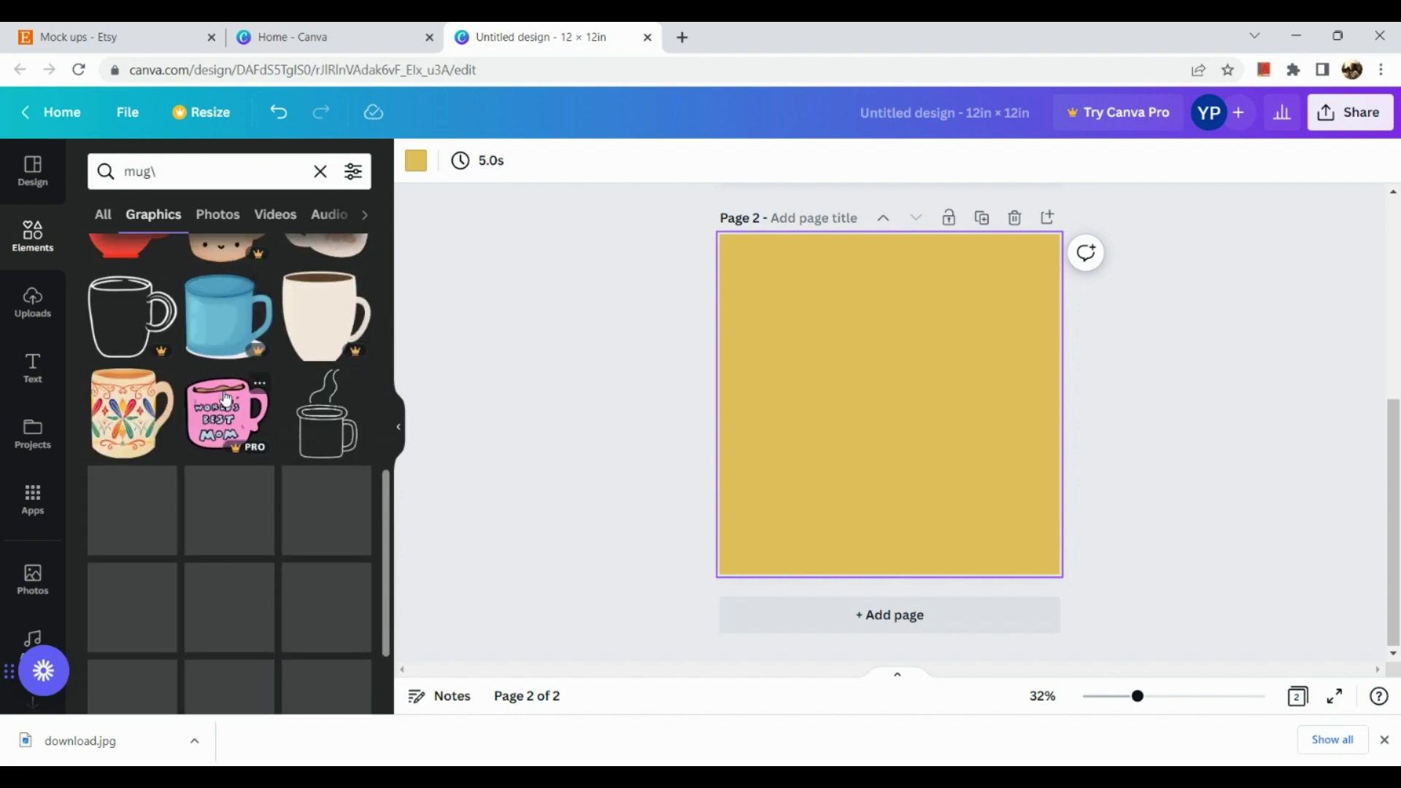
pyautogui.scroll(-7, 264, 502)
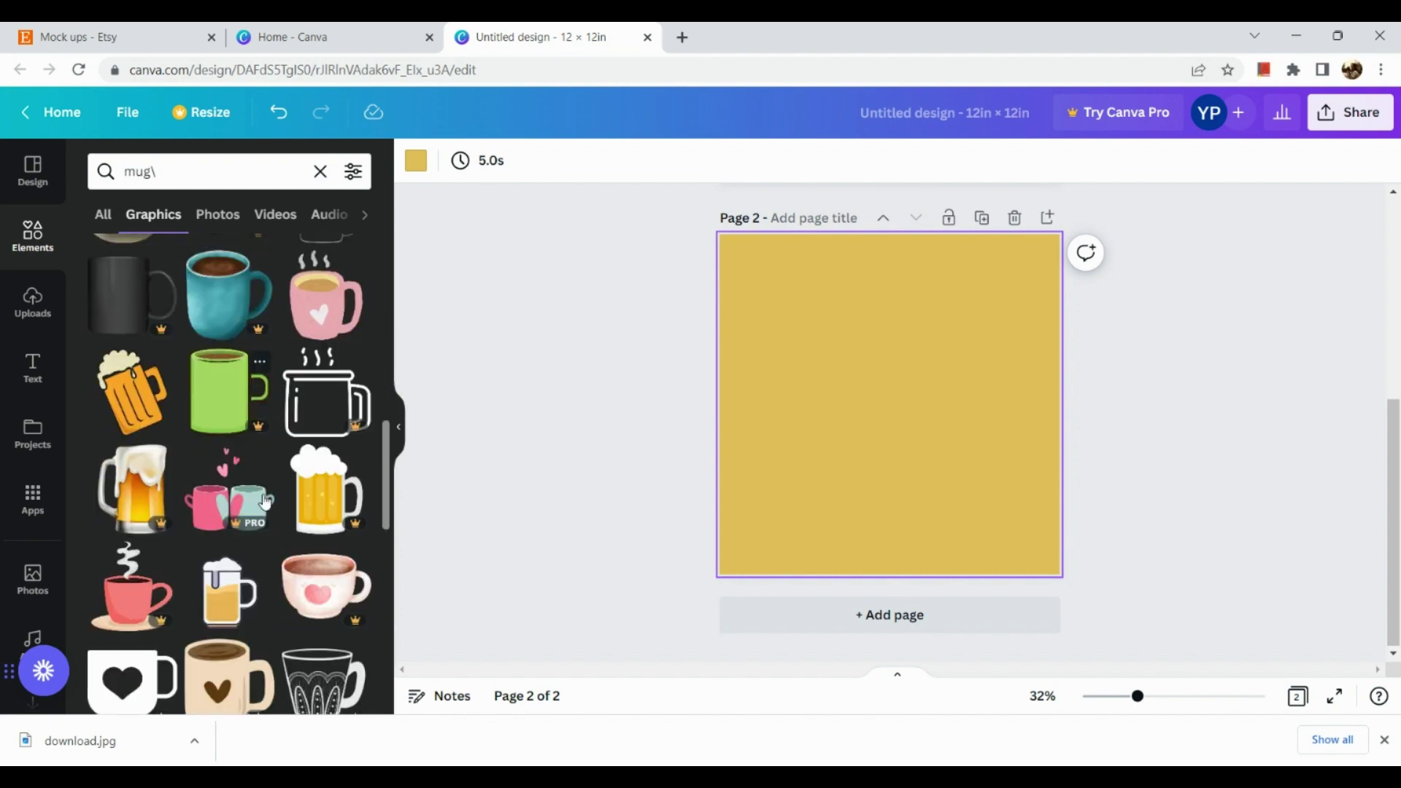
pyautogui.scroll(1, 264, 496)
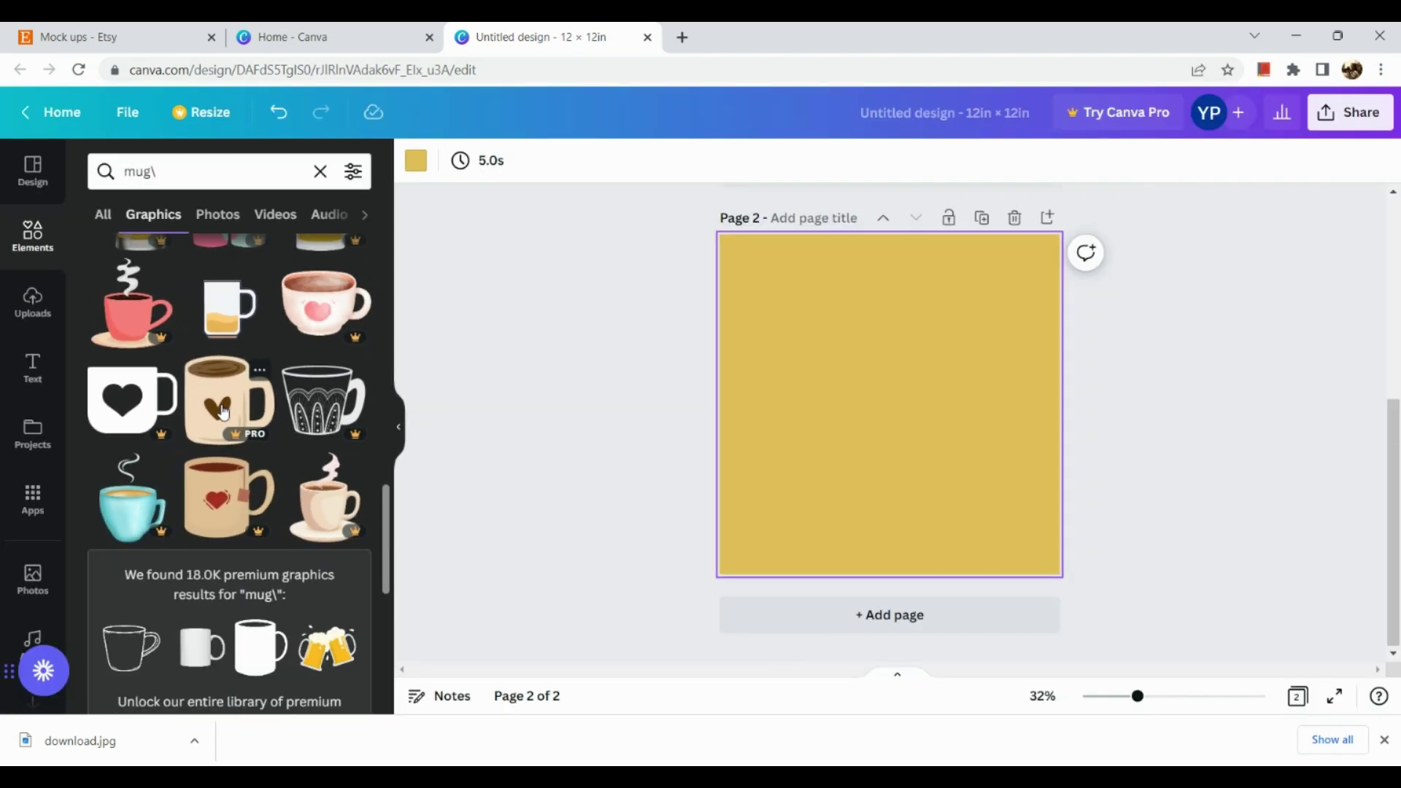
pyautogui.scroll(-5, 224, 413)
pyautogui.scroll(-7, 224, 413)
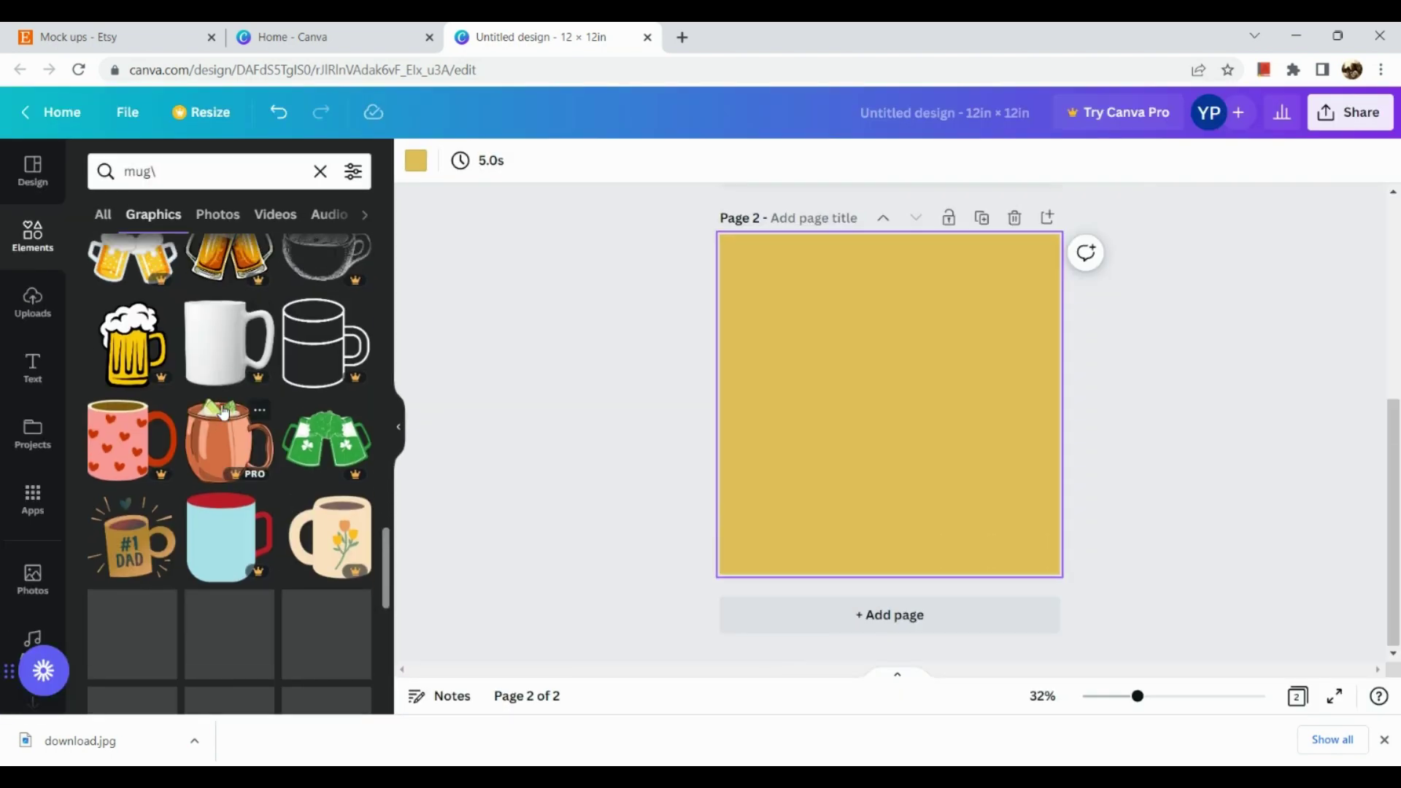
pyautogui.scroll(-5, 271, 538)
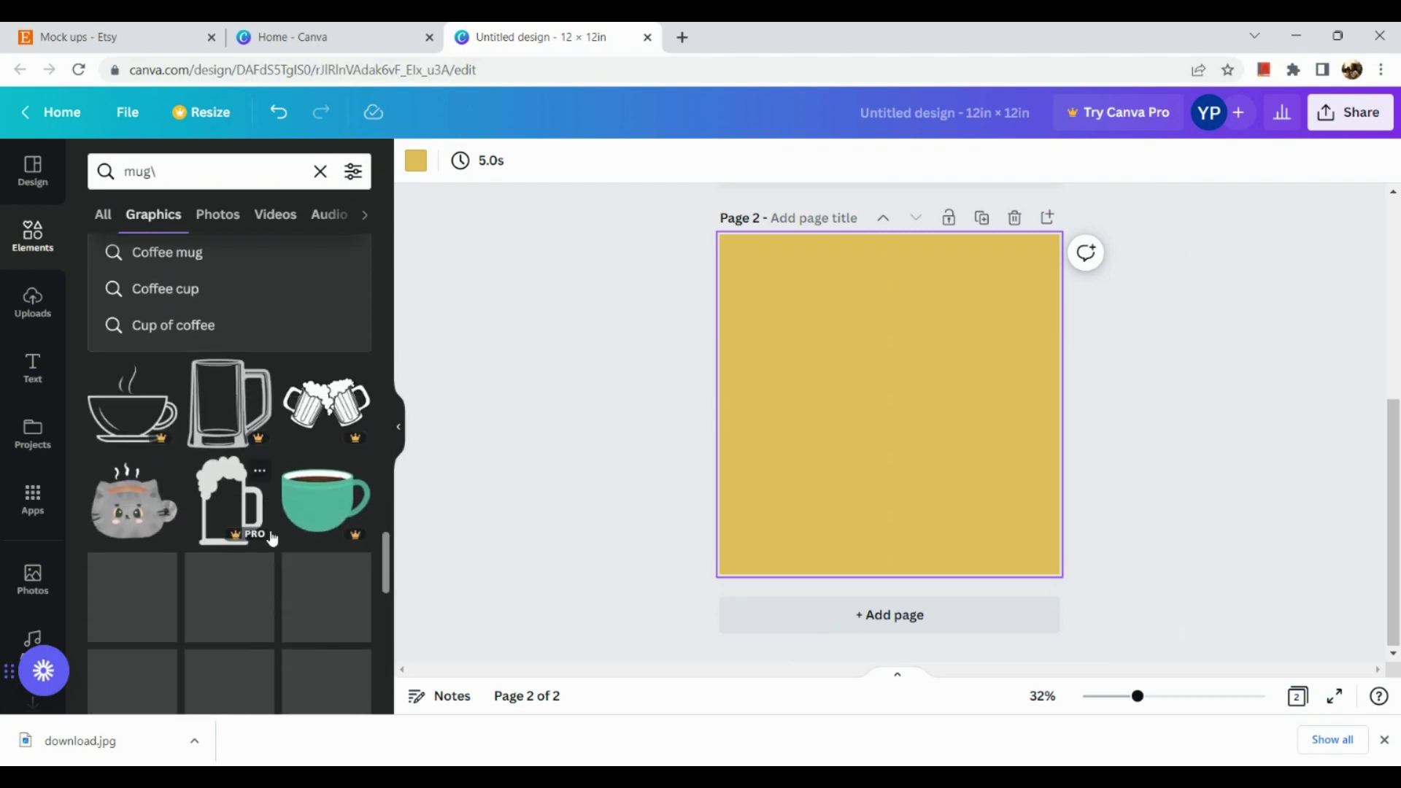
pyautogui.scroll(-1, 270, 533)
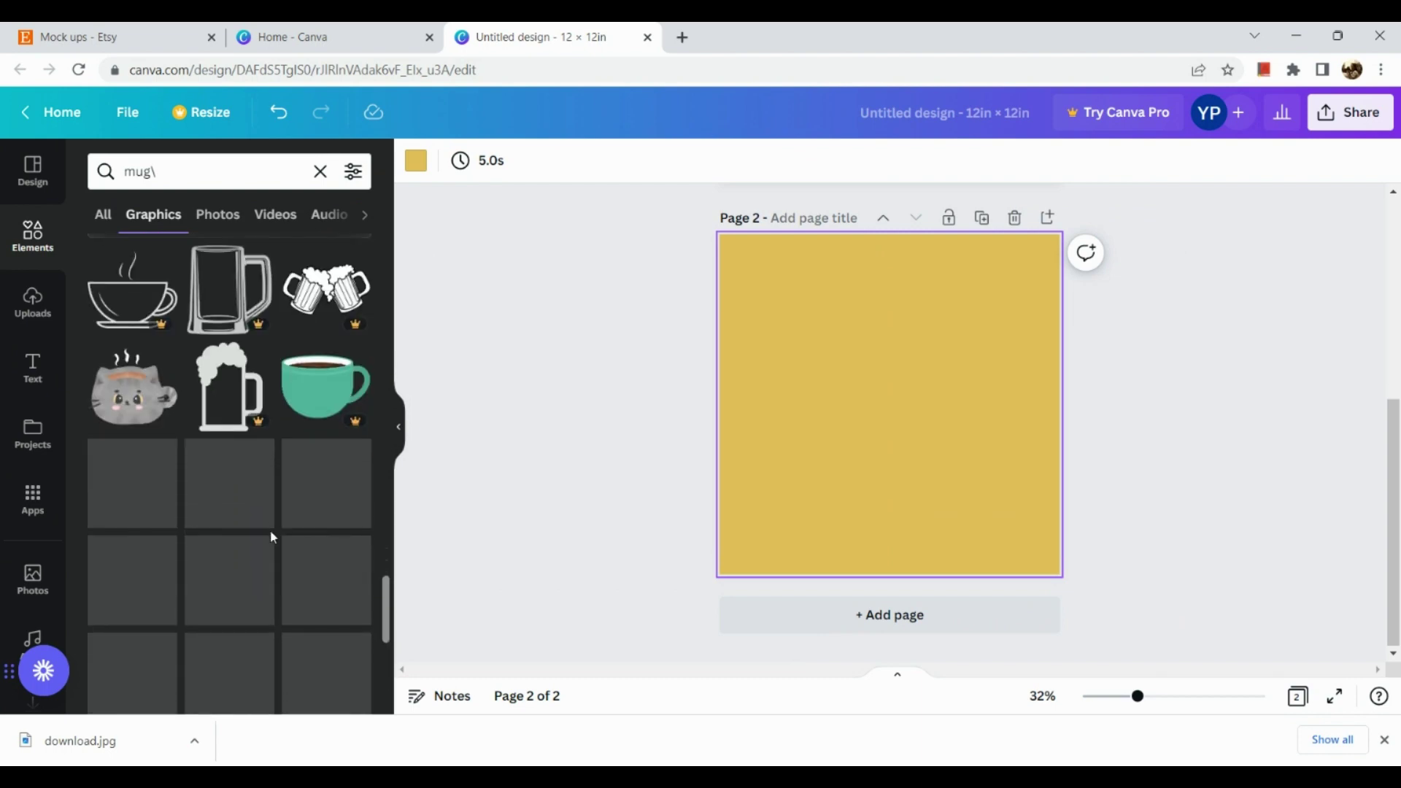
pyautogui.scroll(-2, 204, 538)
pyautogui.scroll(4, 205, 540)
pyautogui.scroll(-6, 206, 544)
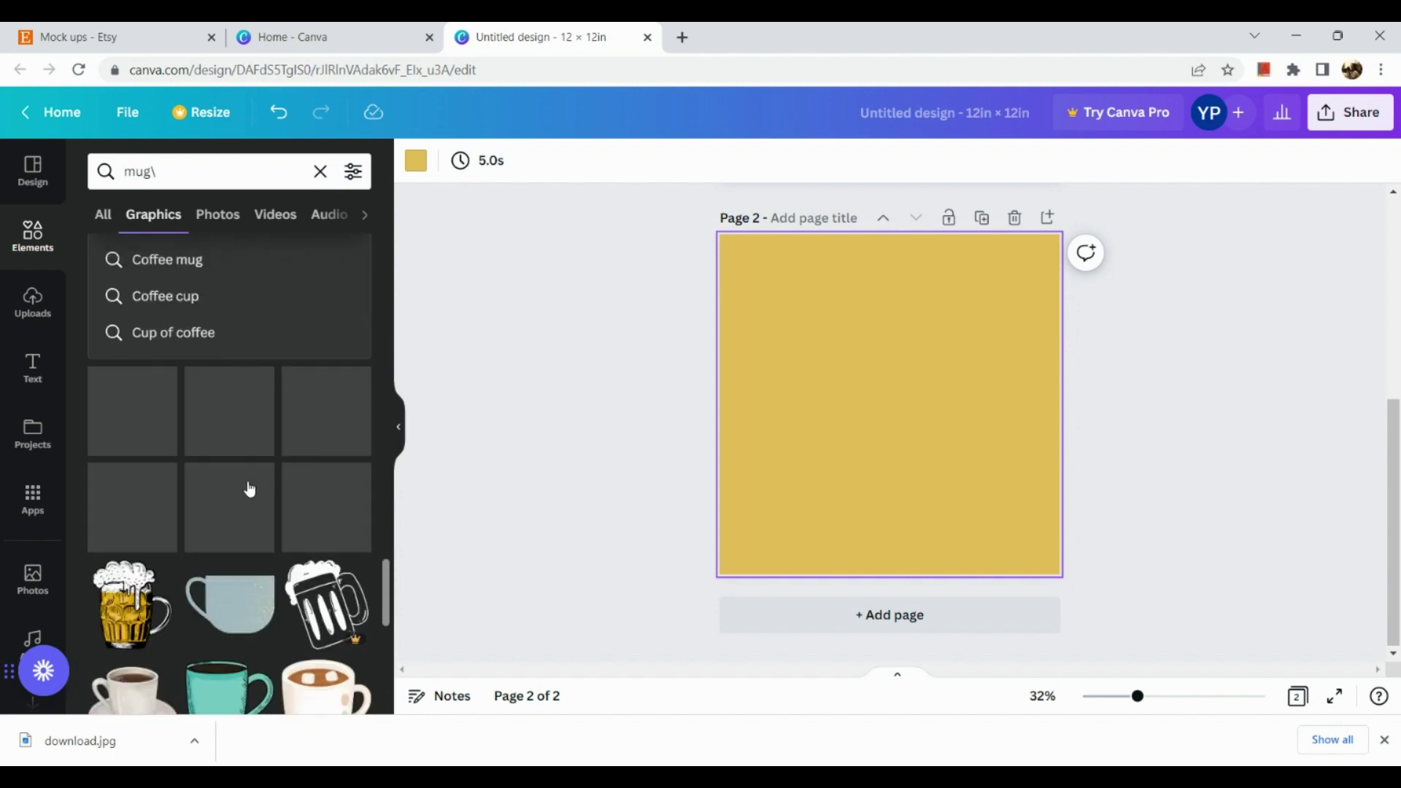
pyautogui.scroll(-2, 240, 503)
pyautogui.scroll(-1, 250, 489)
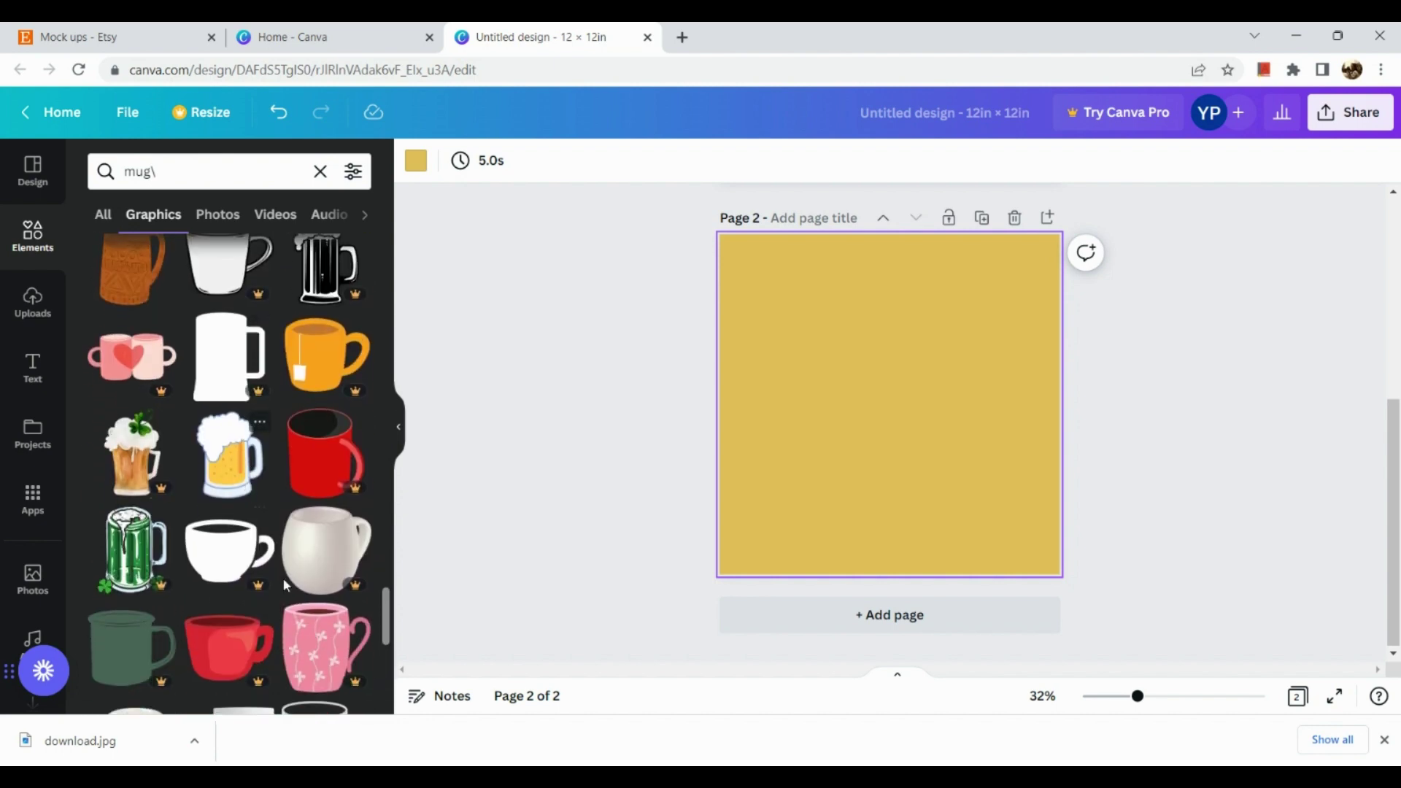
pyautogui.scroll(-3, 283, 585)
pyautogui.scroll(-1, 283, 585)
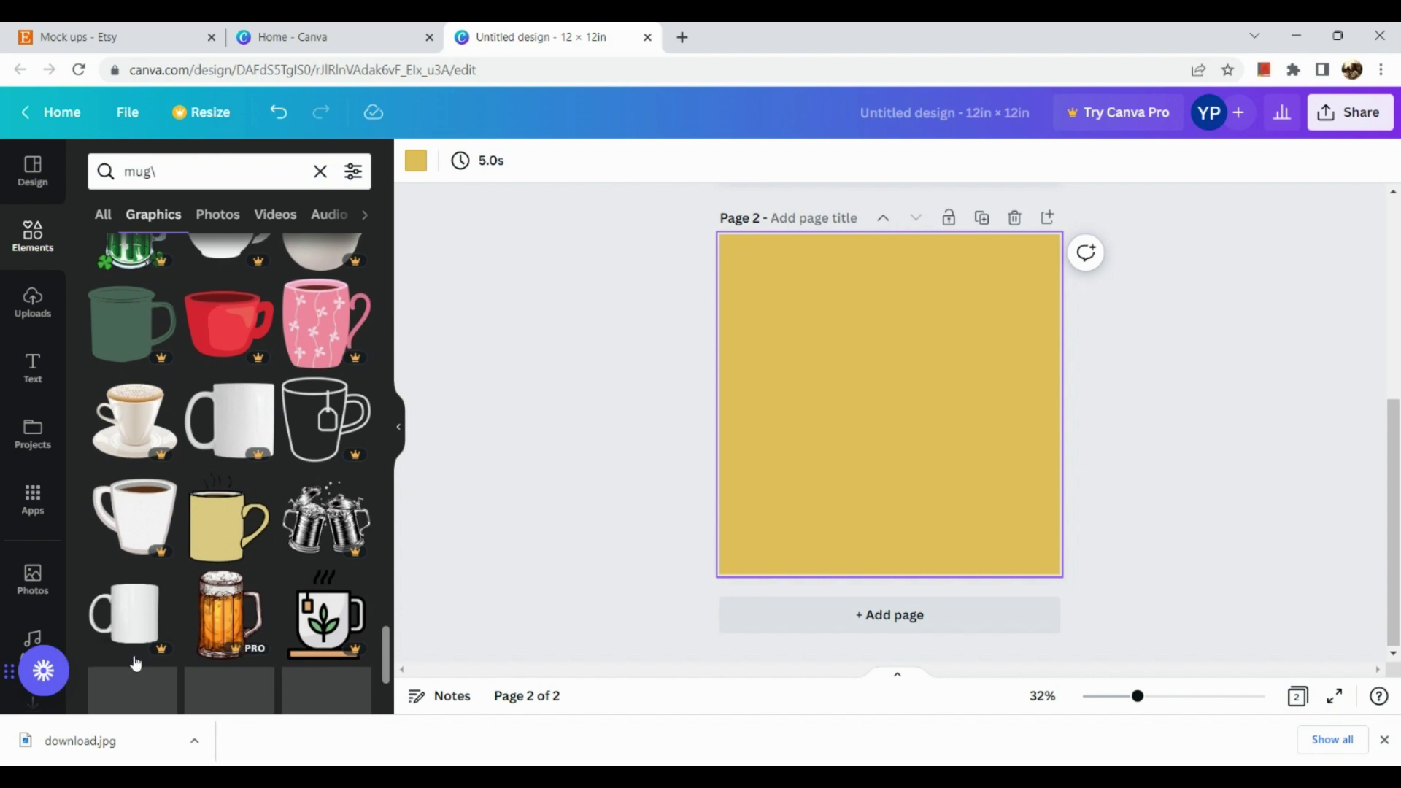
# Add the plain white mug graphic to page 2, enlarged to span the page width
pyautogui.click(143, 595)
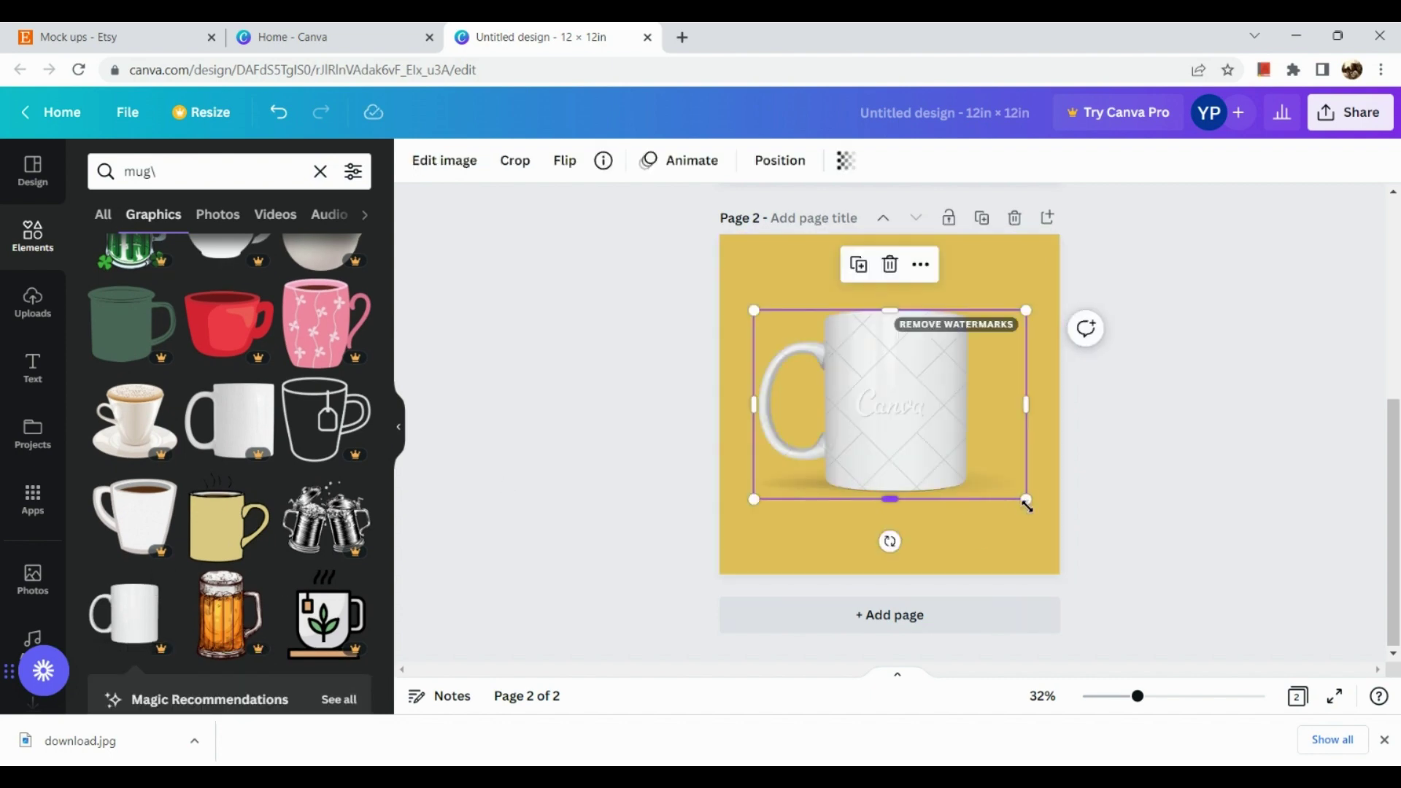
pyautogui.moveTo(1025, 502); pyautogui.dragTo(1048, 516)
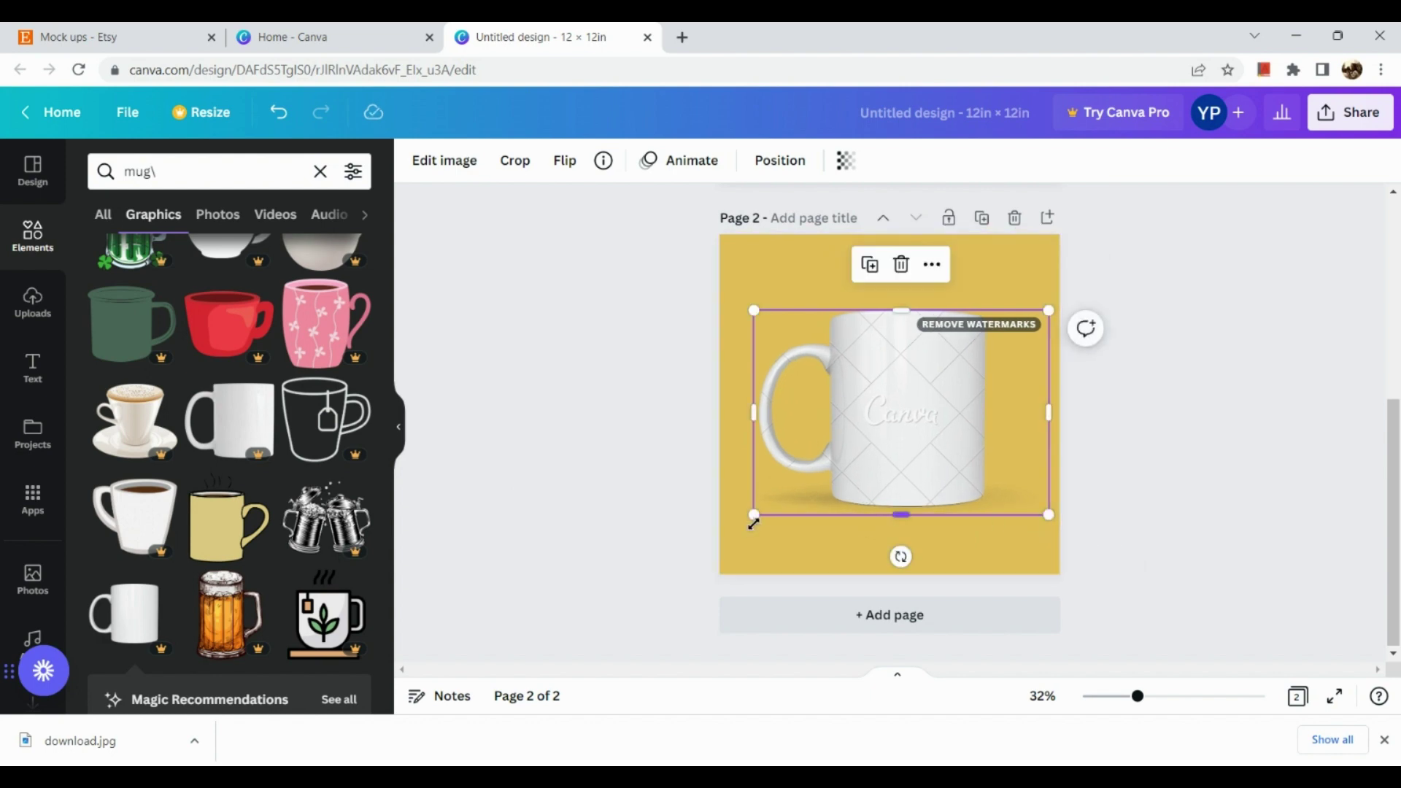
pyautogui.moveTo(754, 518); pyautogui.dragTo(721, 539)
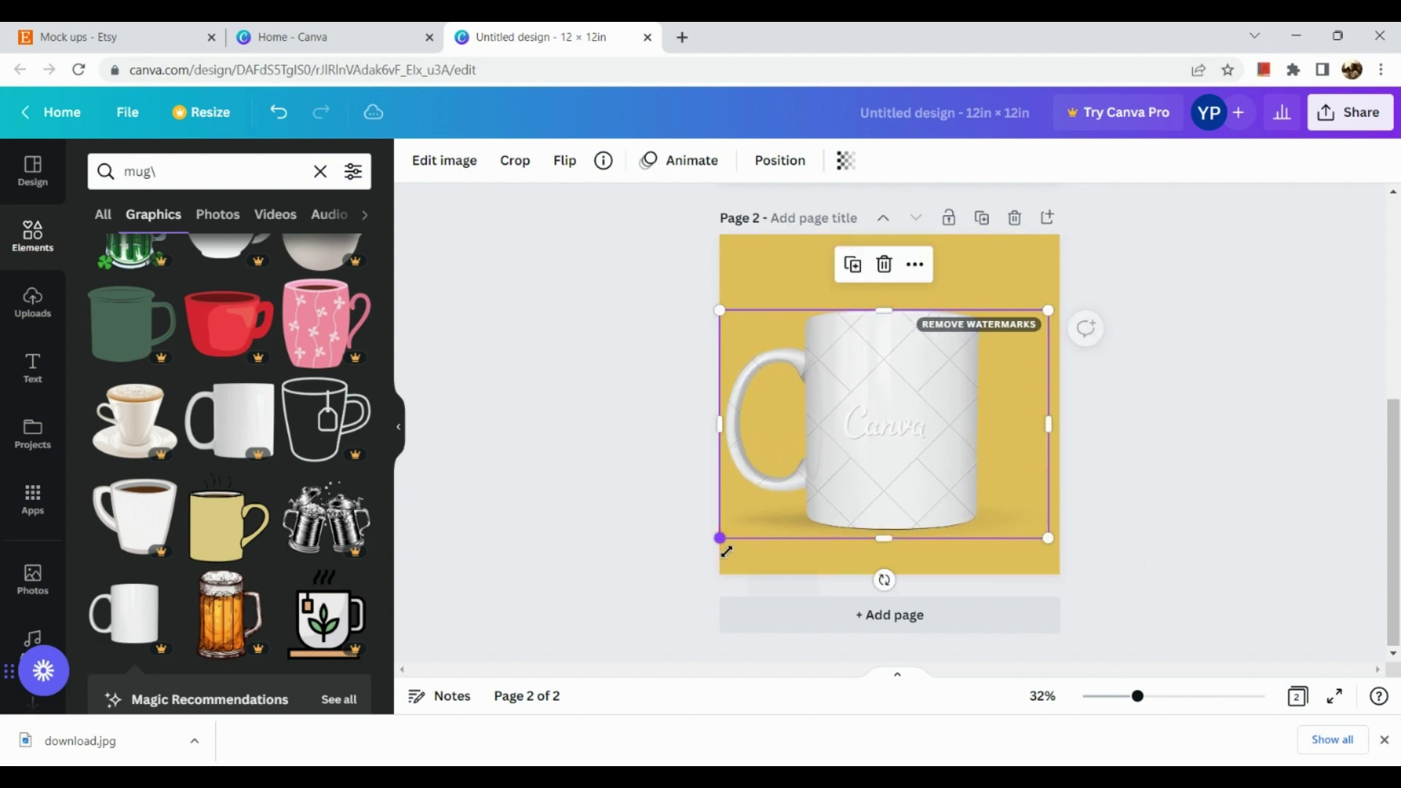
pyautogui.click(992, 333)
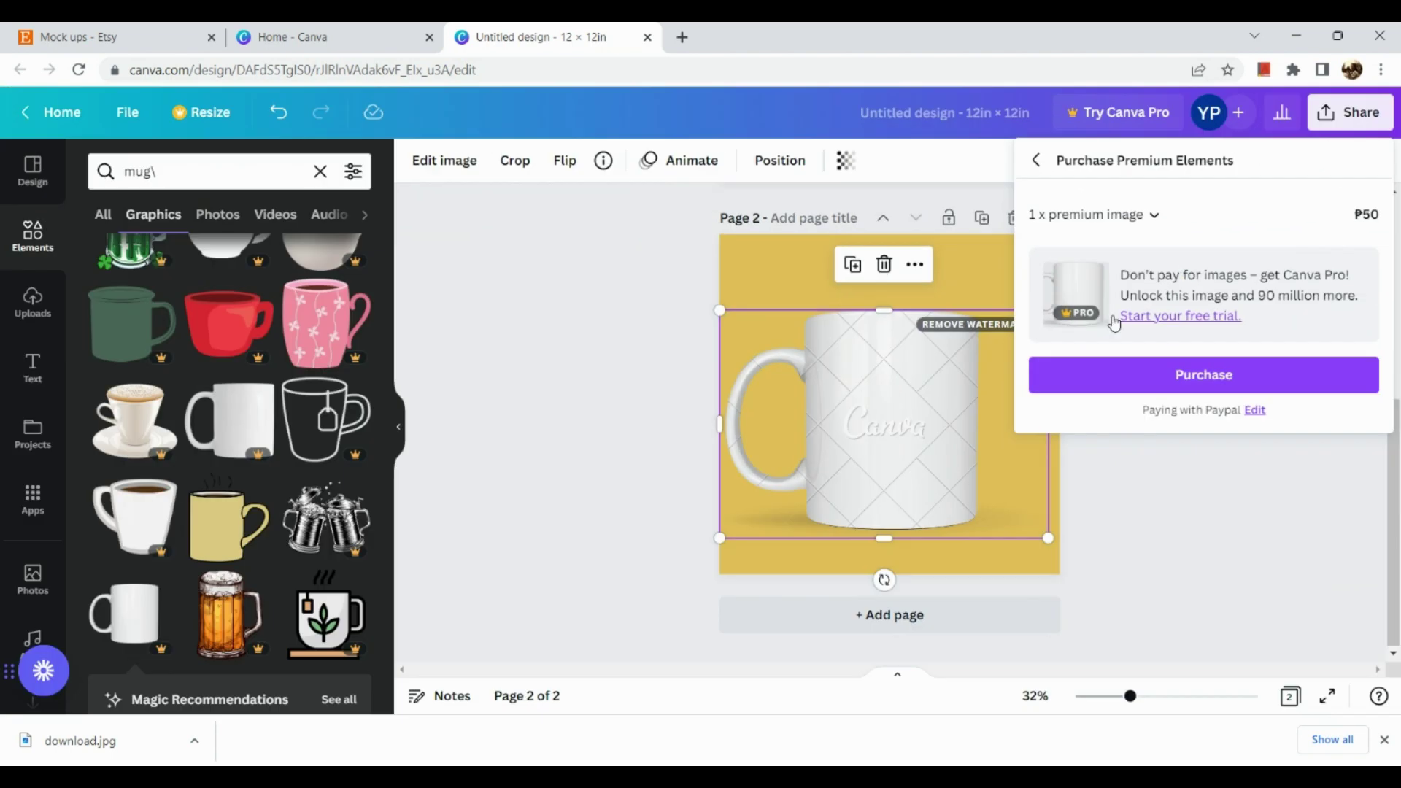
pyautogui.click(616, 442)
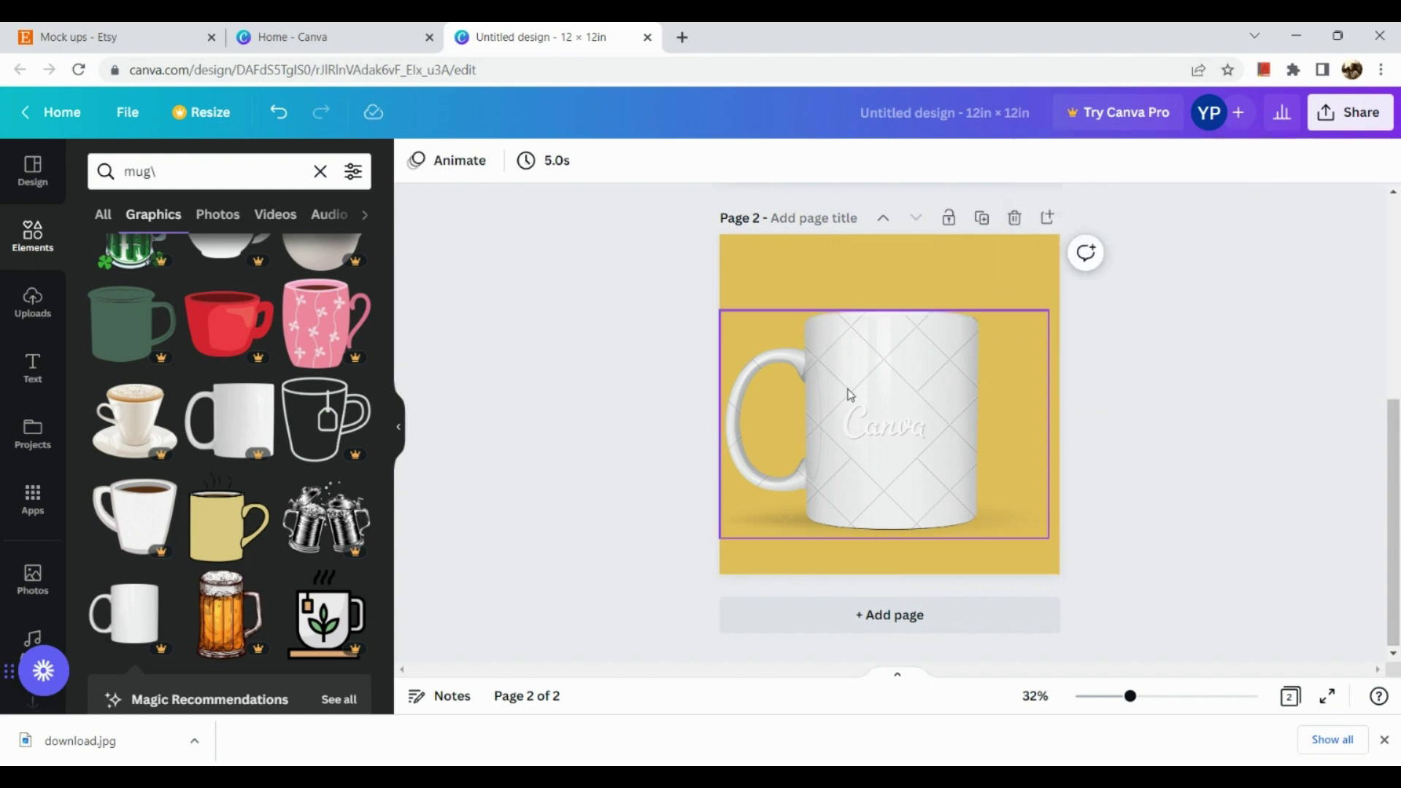
# Add the uploaded 'Congratulations!' graduation image, resizing and positioning it on the mug's front
pyautogui.click(41, 316)
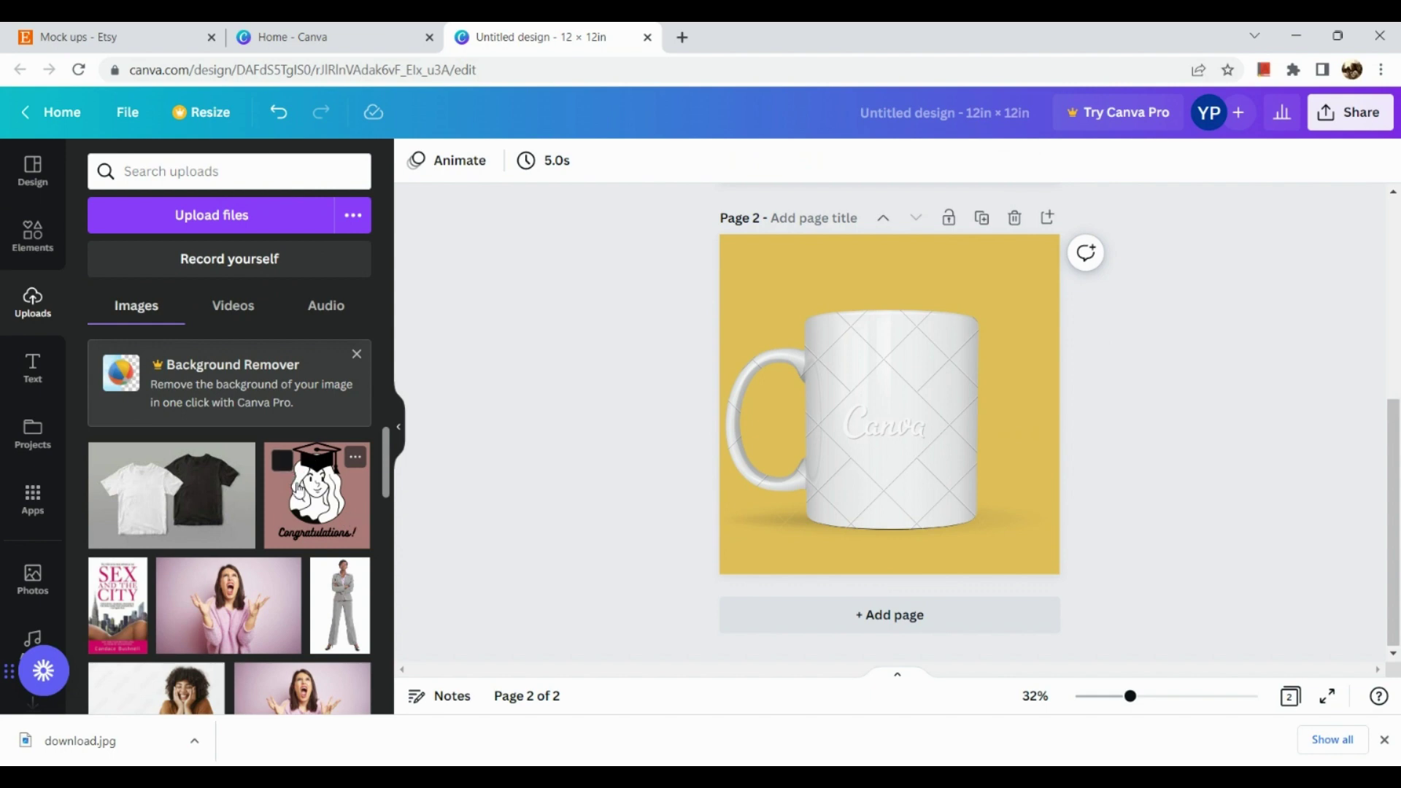
pyautogui.click(317, 494)
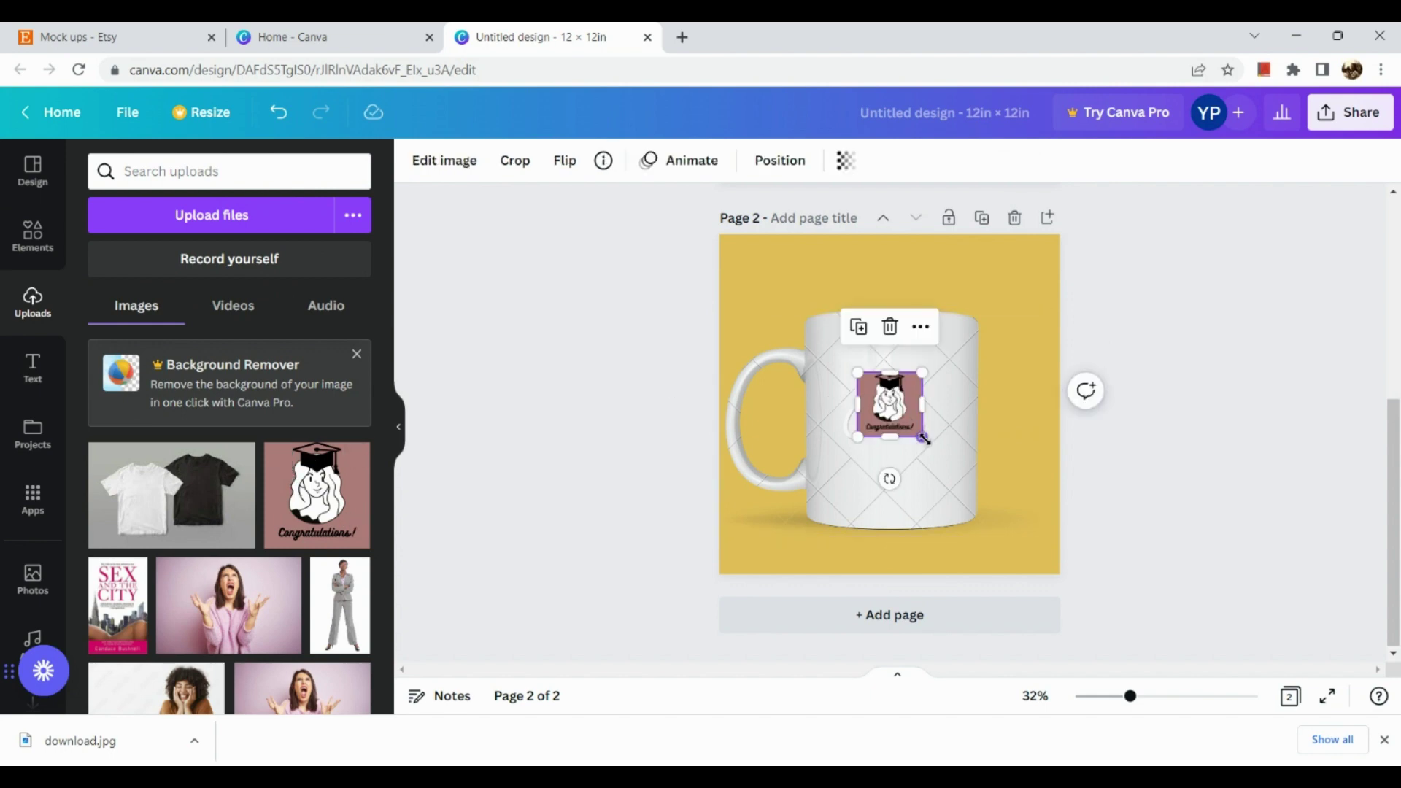
pyautogui.moveTo(962, 478); pyautogui.dragTo(964, 480)
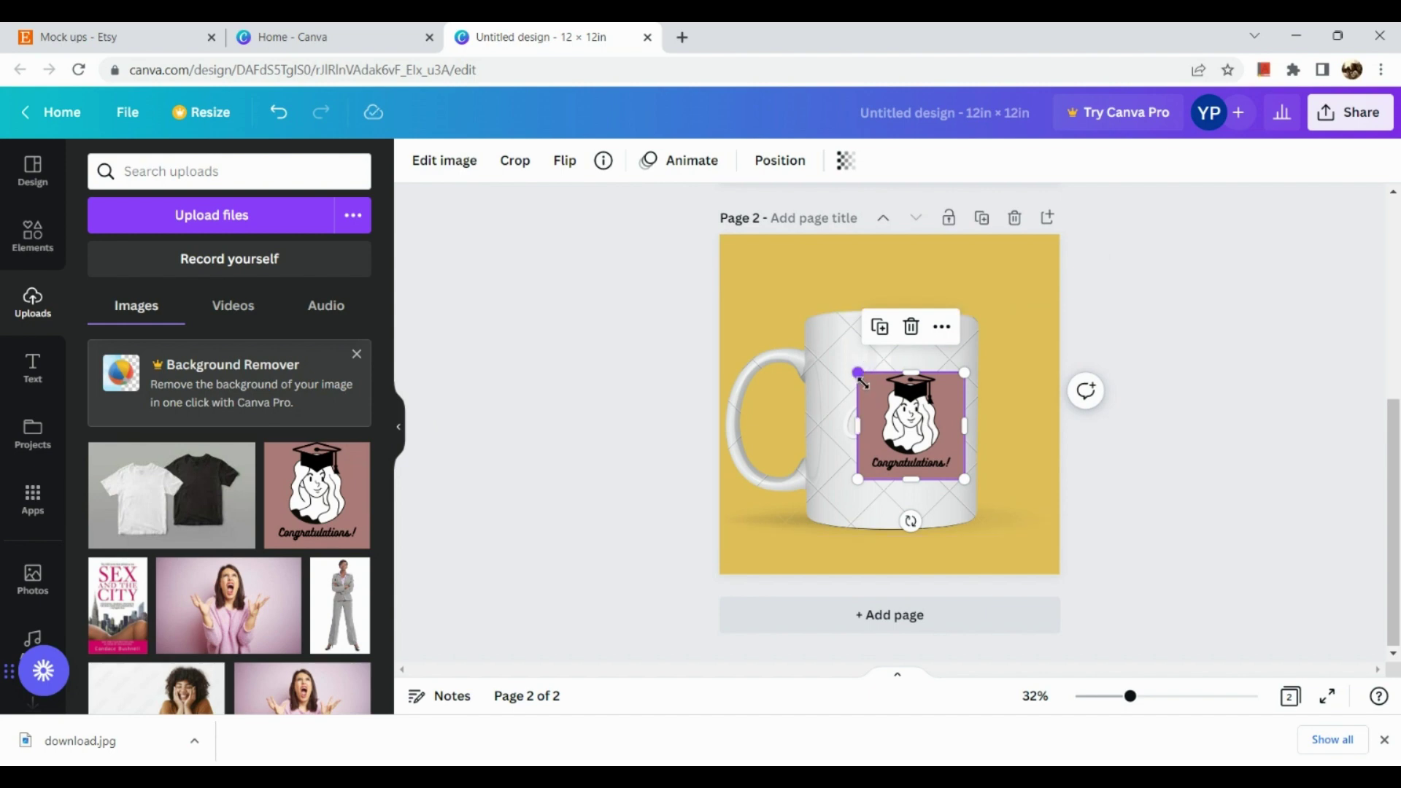
pyautogui.moveTo(861, 376); pyautogui.dragTo(826, 340)
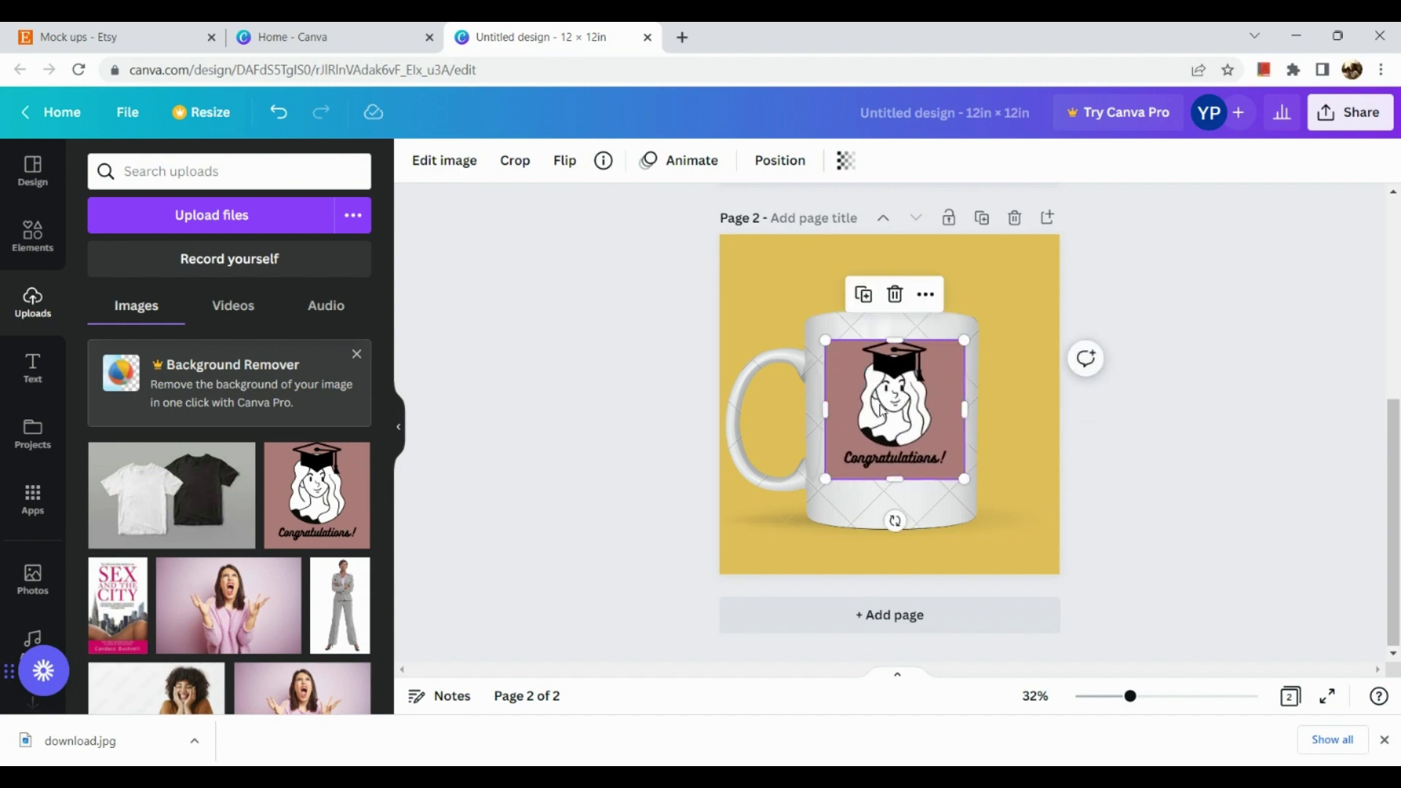
pyautogui.moveTo(896, 424); pyautogui.dragTo(966, 421)
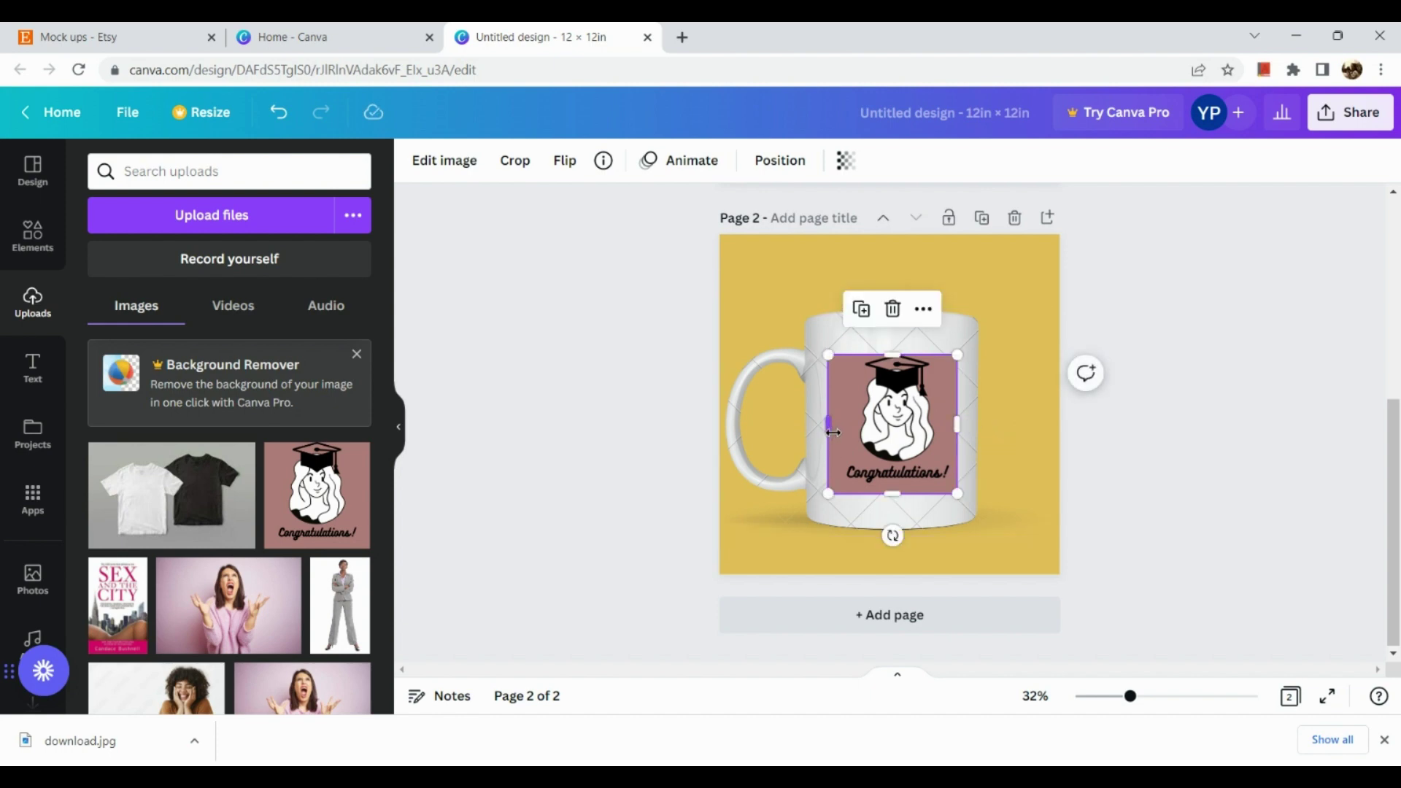
pyautogui.moveTo(839, 433); pyautogui.dragTo(844, 435)
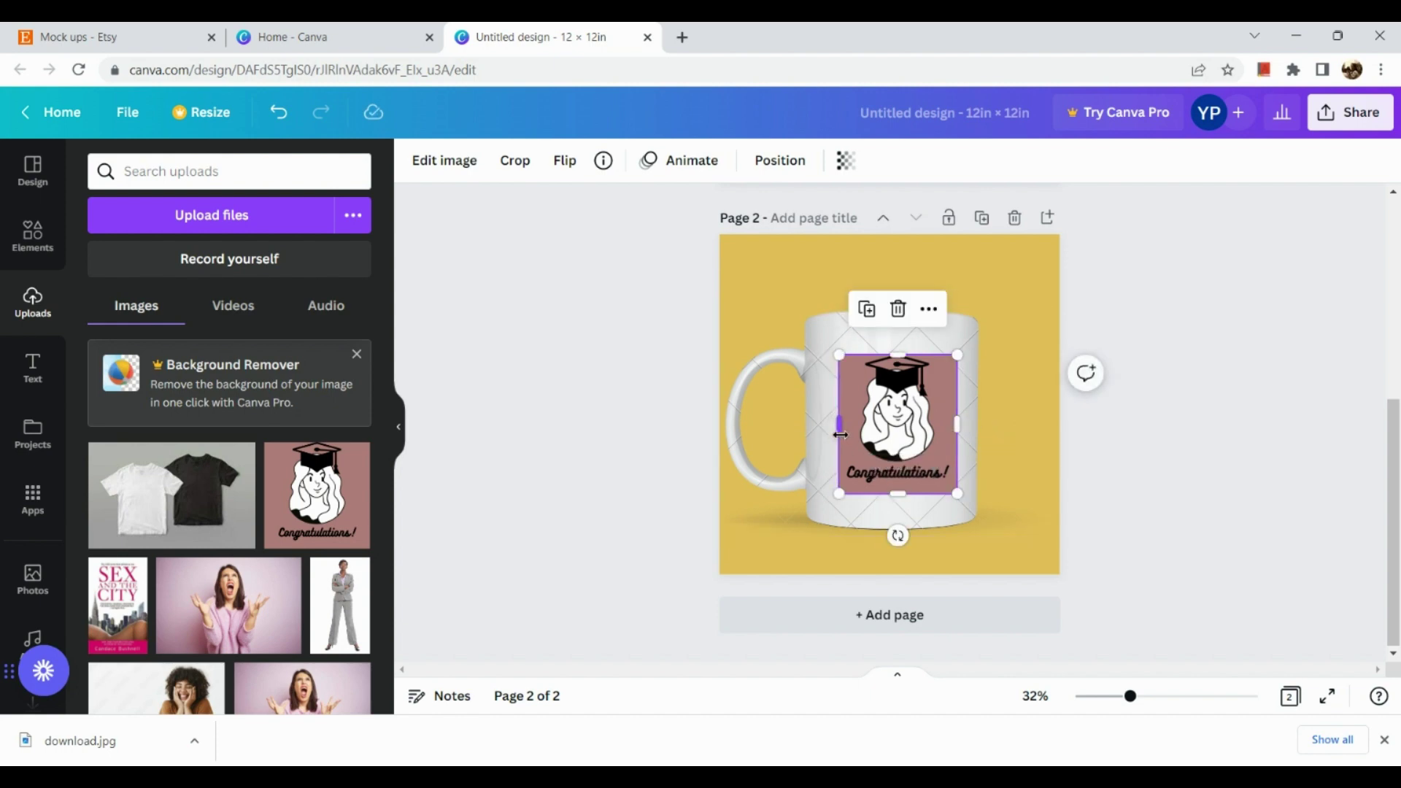
pyautogui.click(1144, 464)
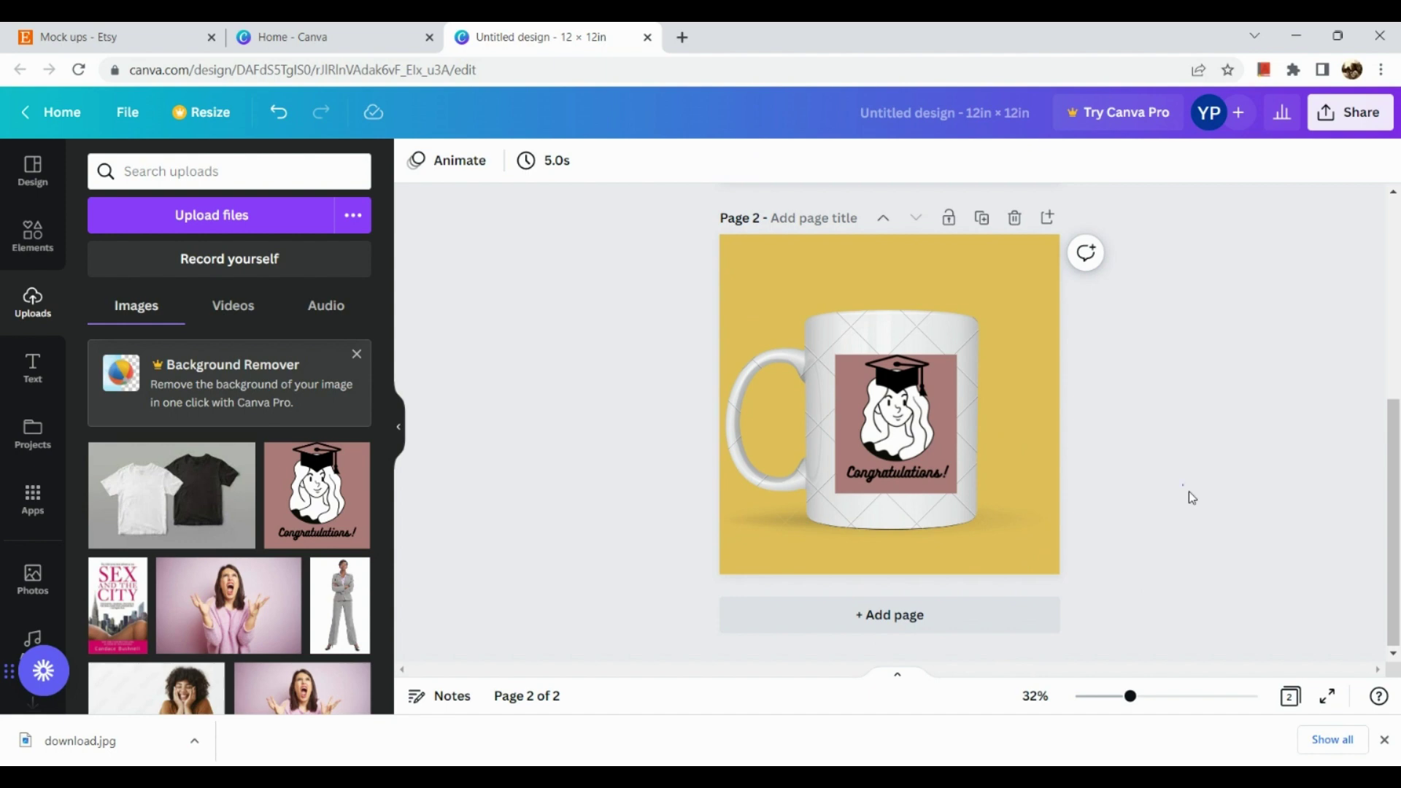
pyautogui.scroll(5, 1188, 492)
pyautogui.scroll(-3, 1188, 492)
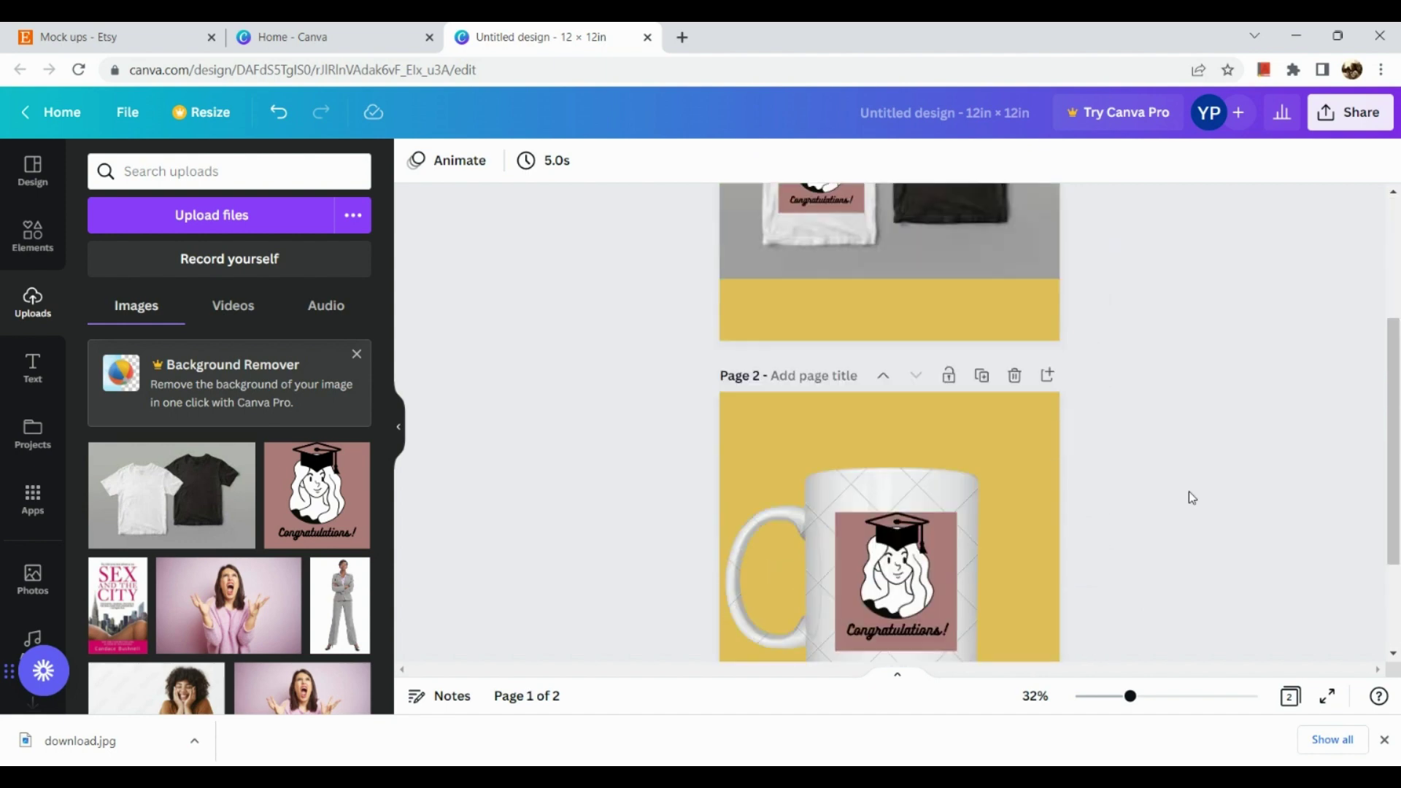
pyautogui.scroll(-3, 1190, 497)
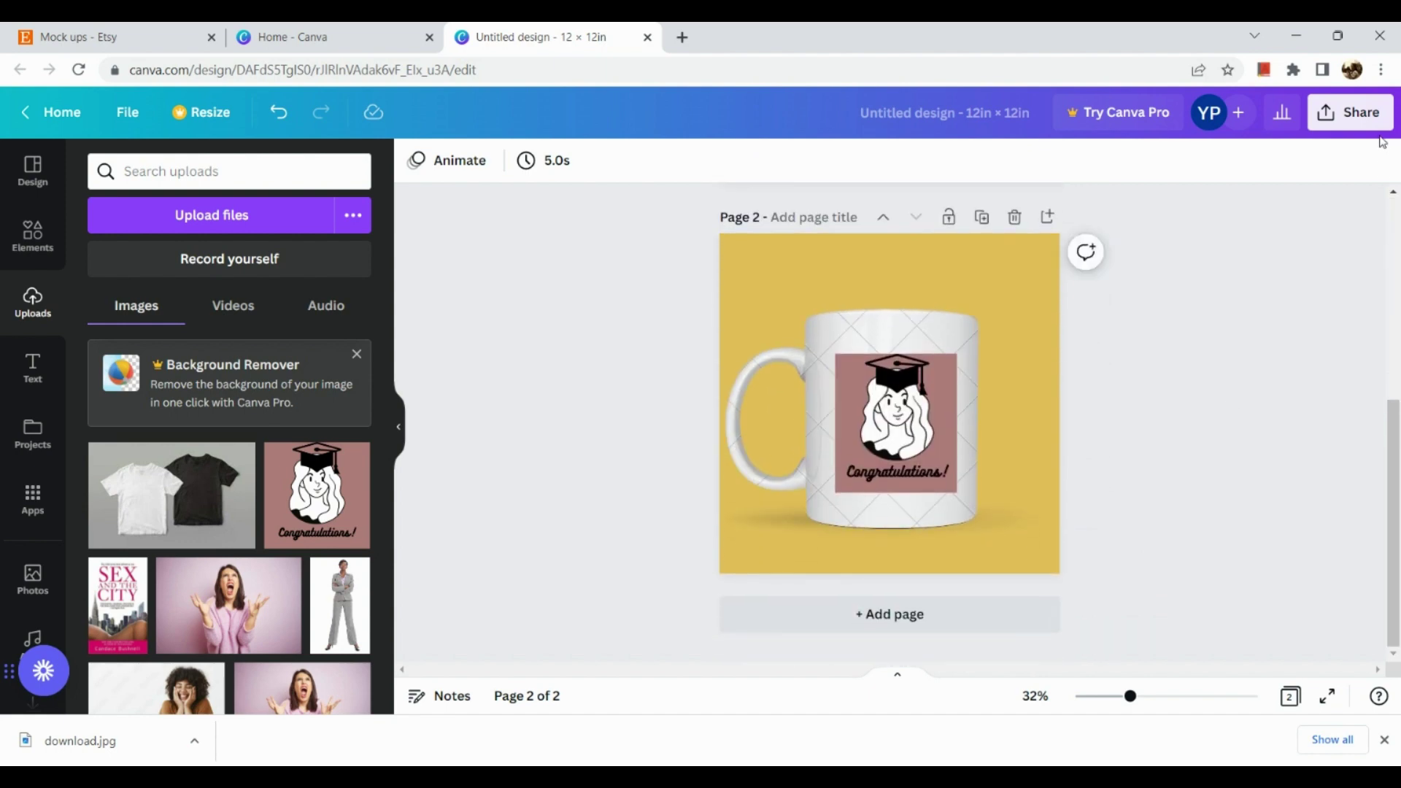
pyautogui.click(1349, 115)
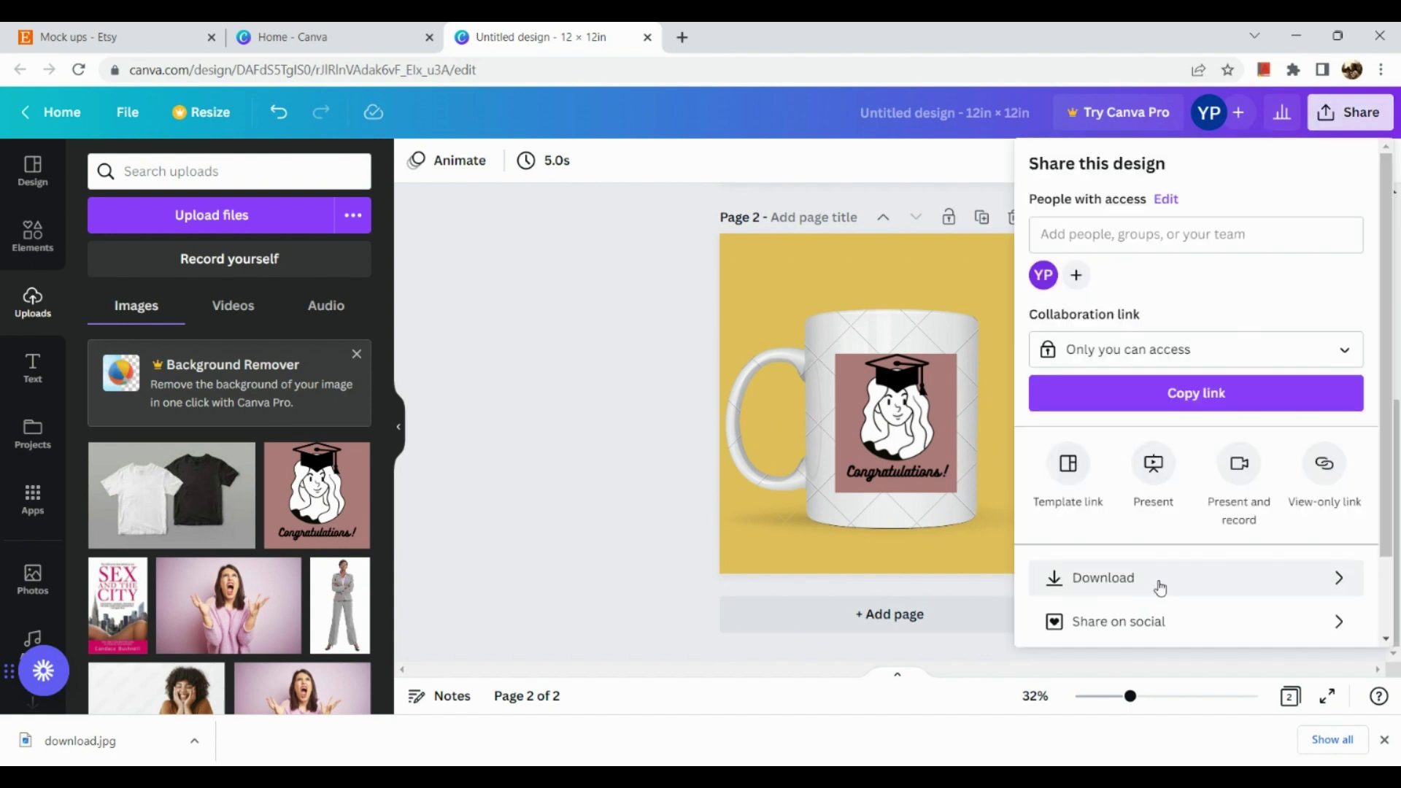
pyautogui.click(617, 503)
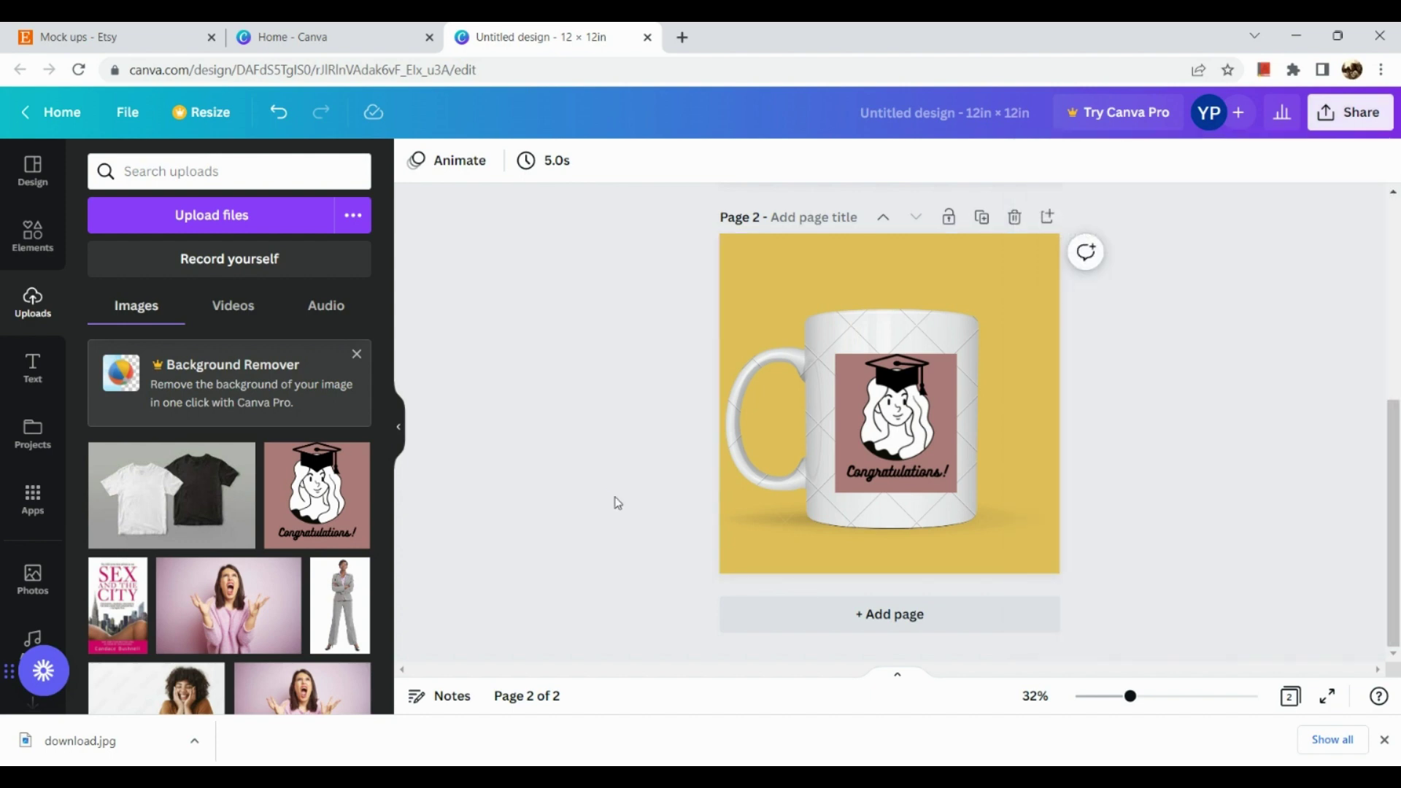